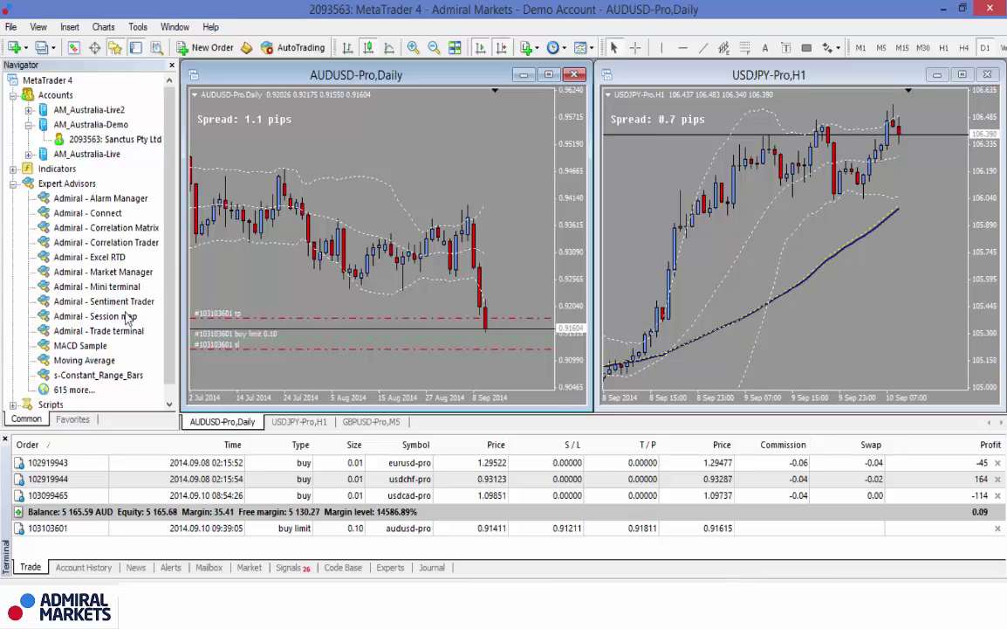
- Attach the Admiral - Trade terminal expert advisor to the AUDUSD chart with live trading allowed, and turn on AutoTrading
click(102, 331)
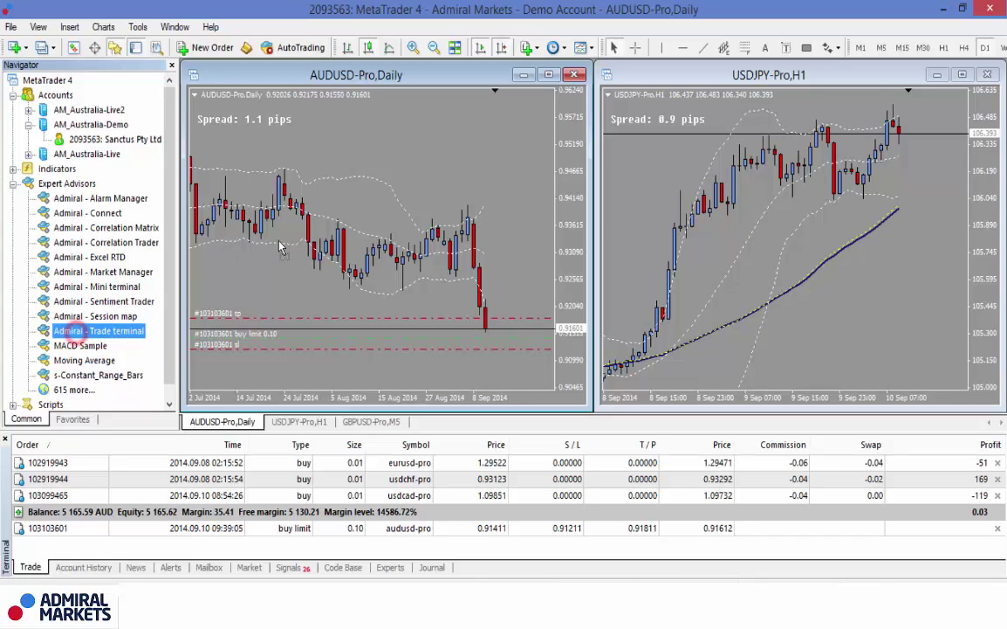
drag(282, 247, 282, 247)
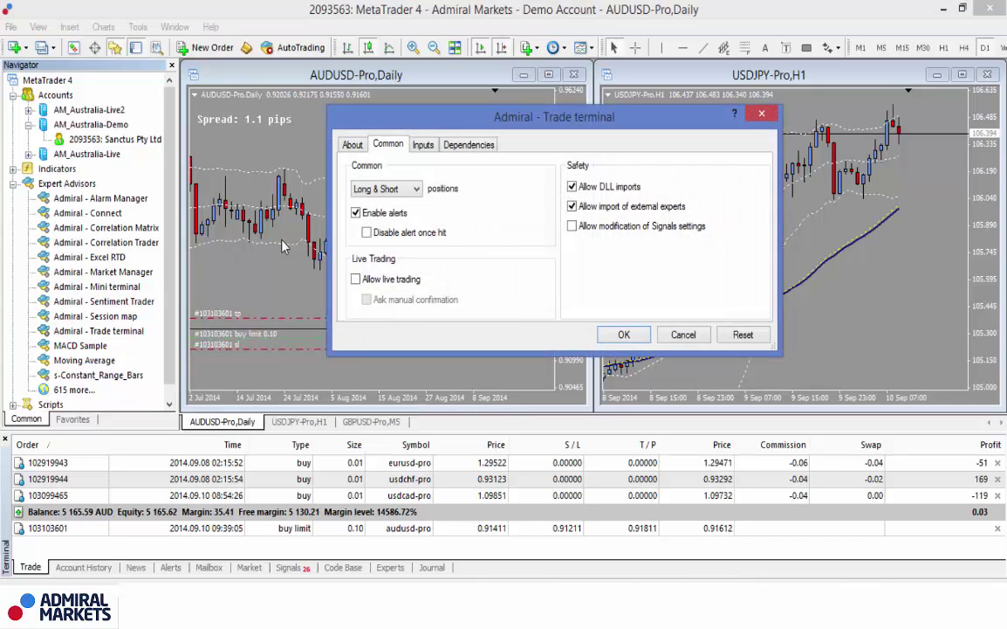
click(355, 280)
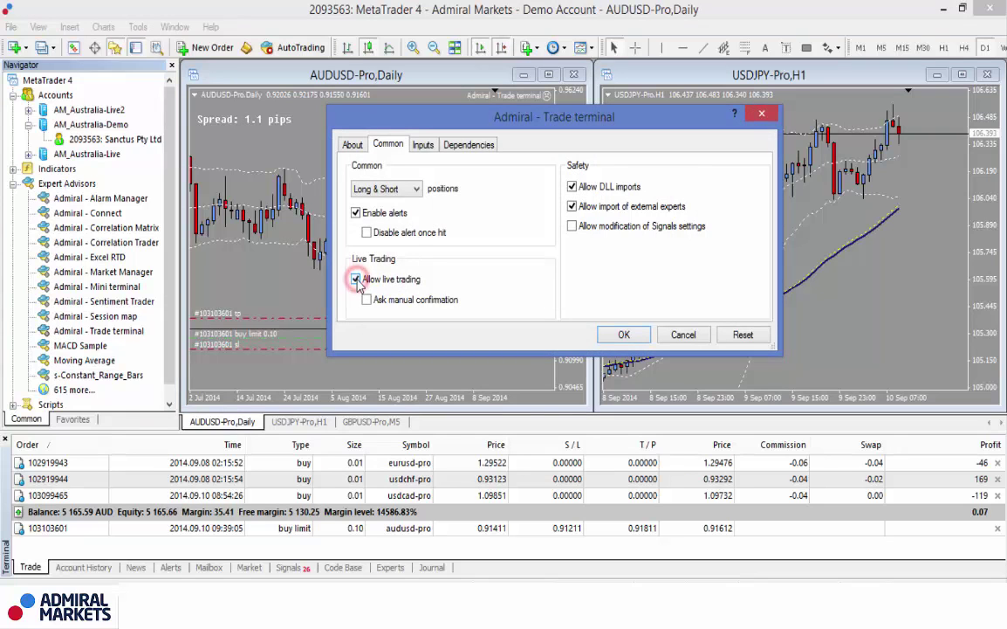
click(295, 51)
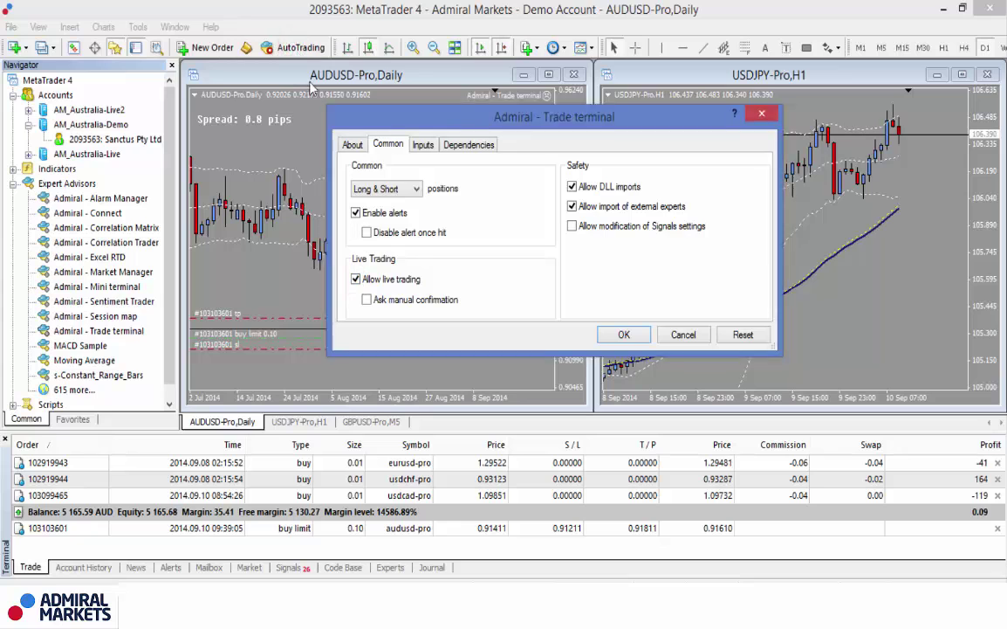
click(625, 337)
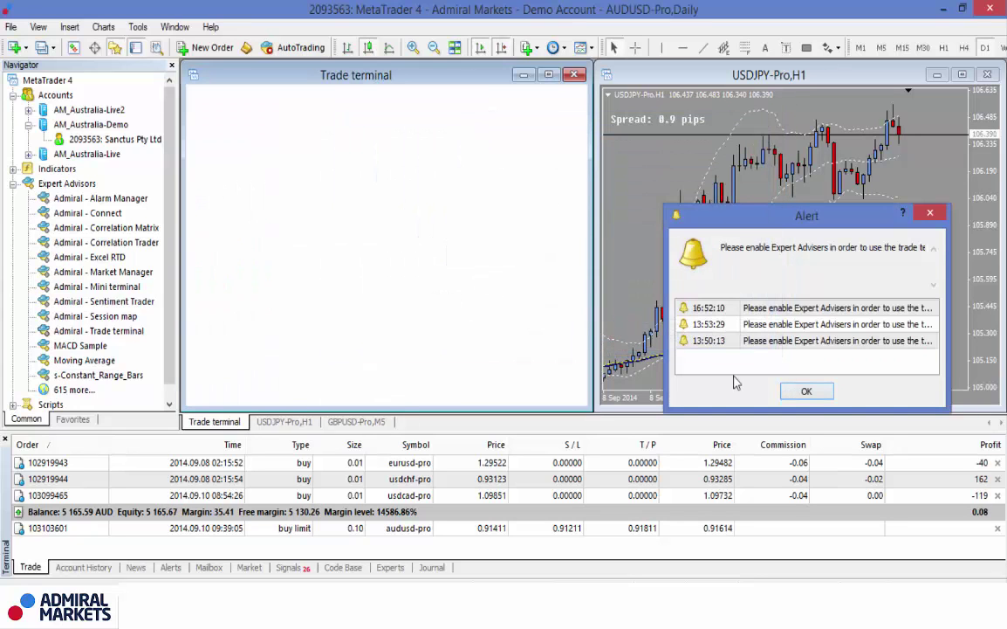
click(807, 393)
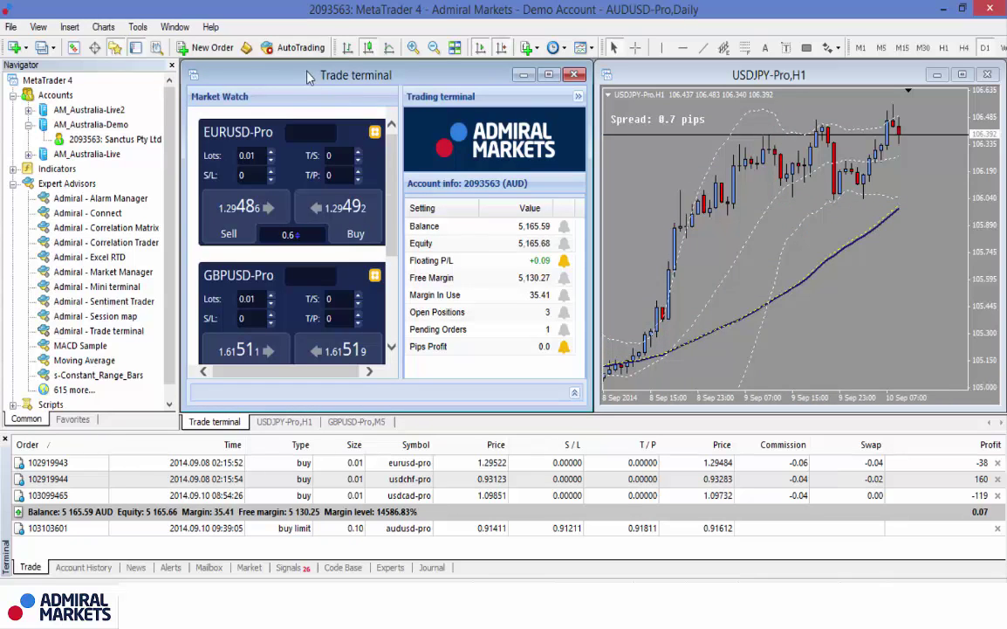
click(300, 48)
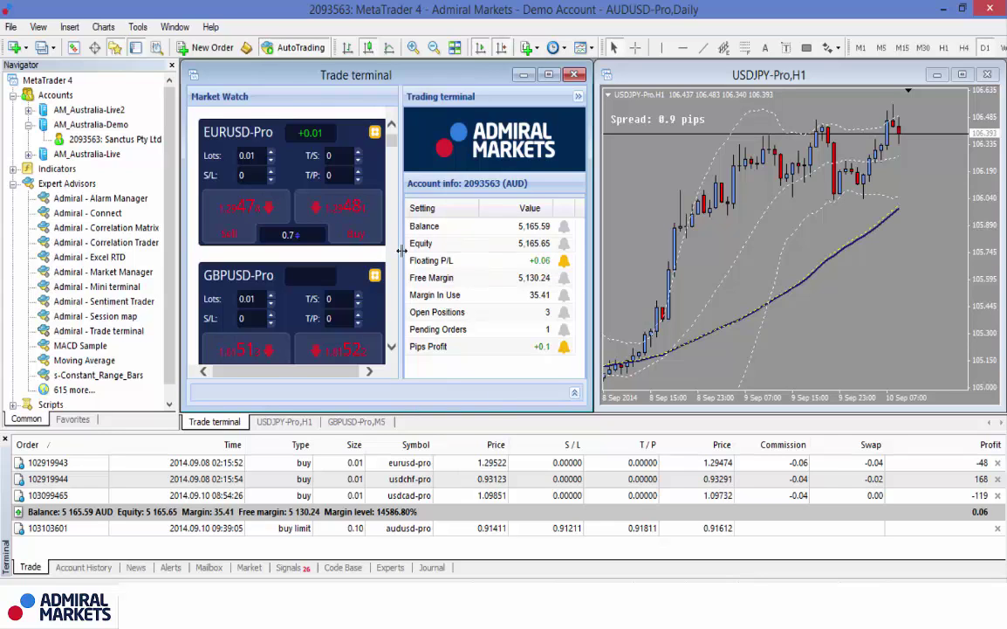
- Maximize the Trade terminal window and hide the Navigator and Terminal panels
click(115, 48)
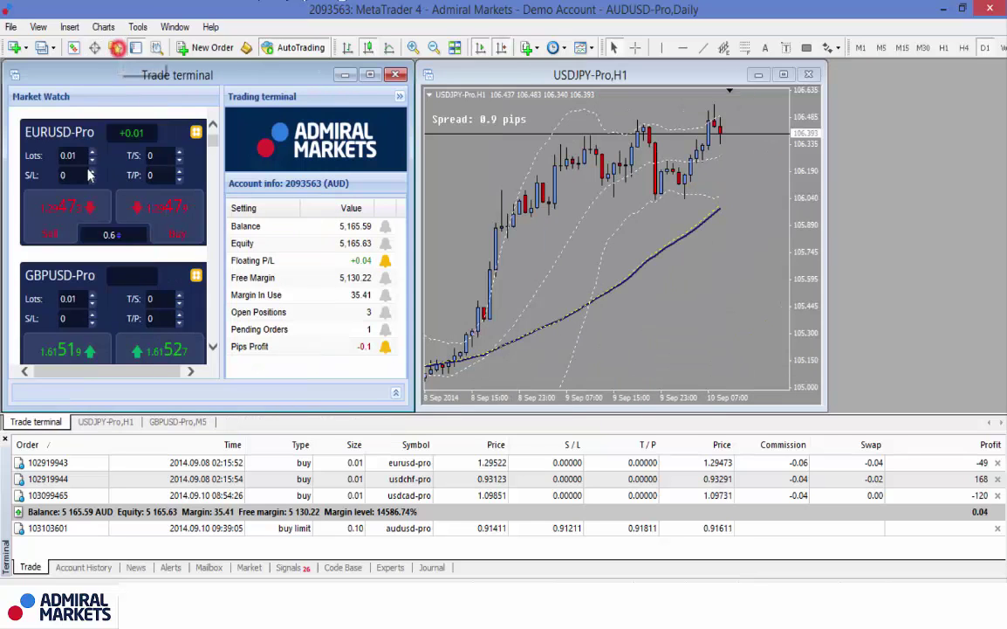
click(370, 74)
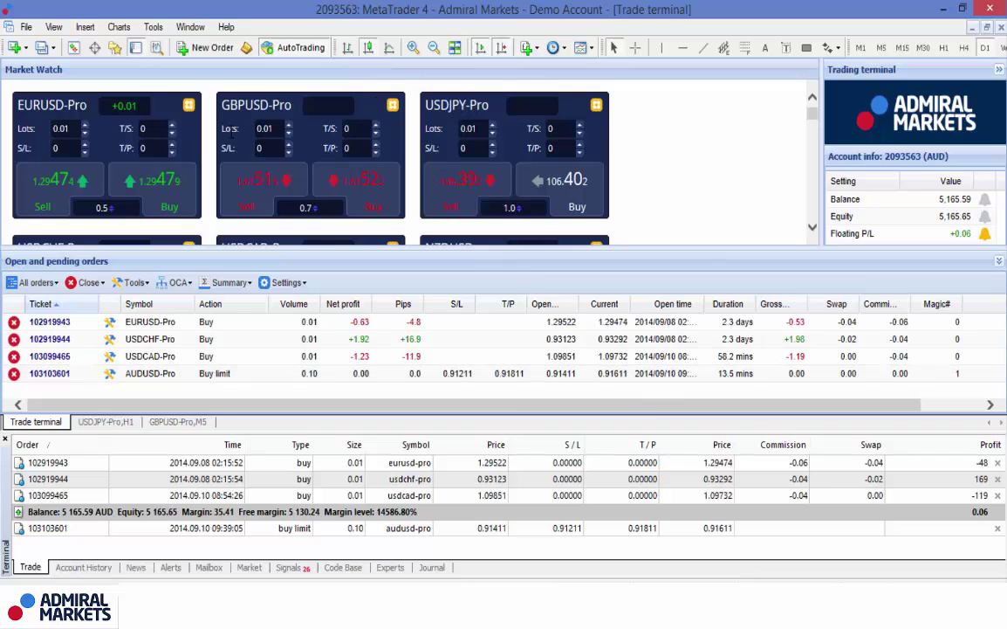
click(135, 47)
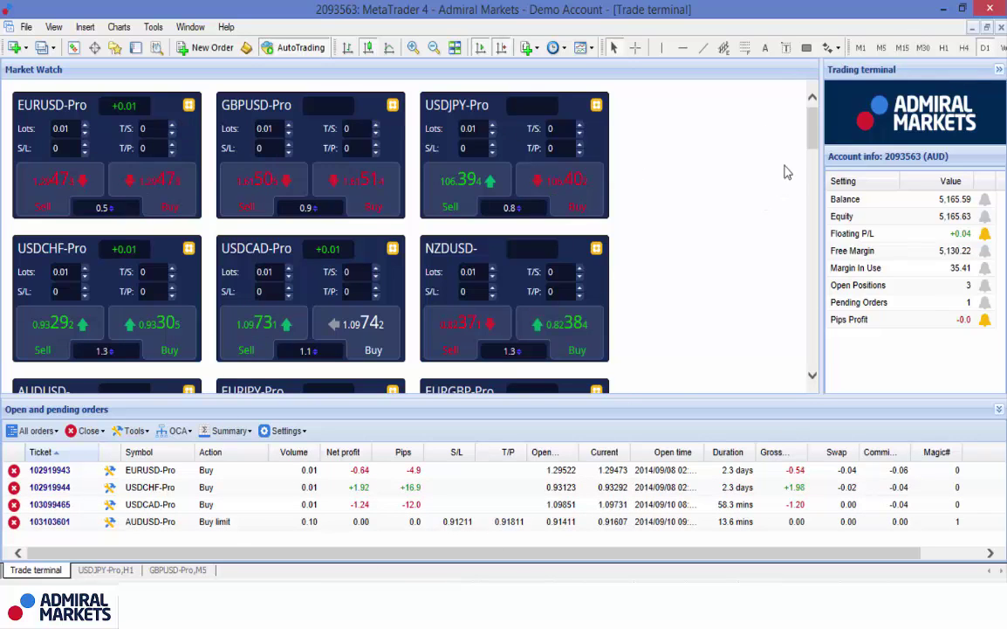
scroll(732, 158, down, 5)
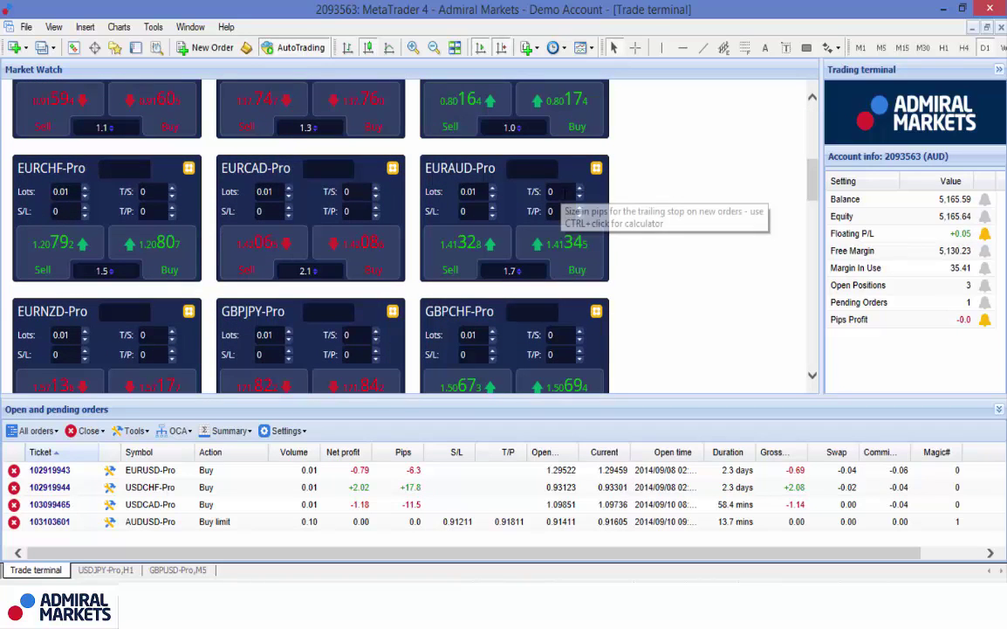
drag(811, 185, 811, 109)
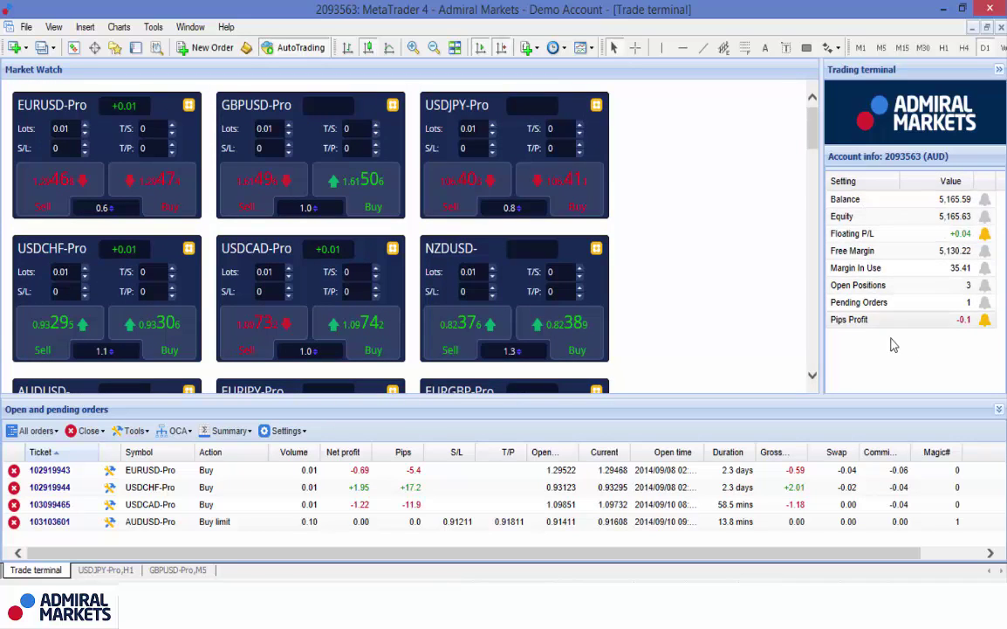
- In the Floating P/L alarm, enable closing all orders and closing all charts when it triggers
click(985, 232)
click(986, 232)
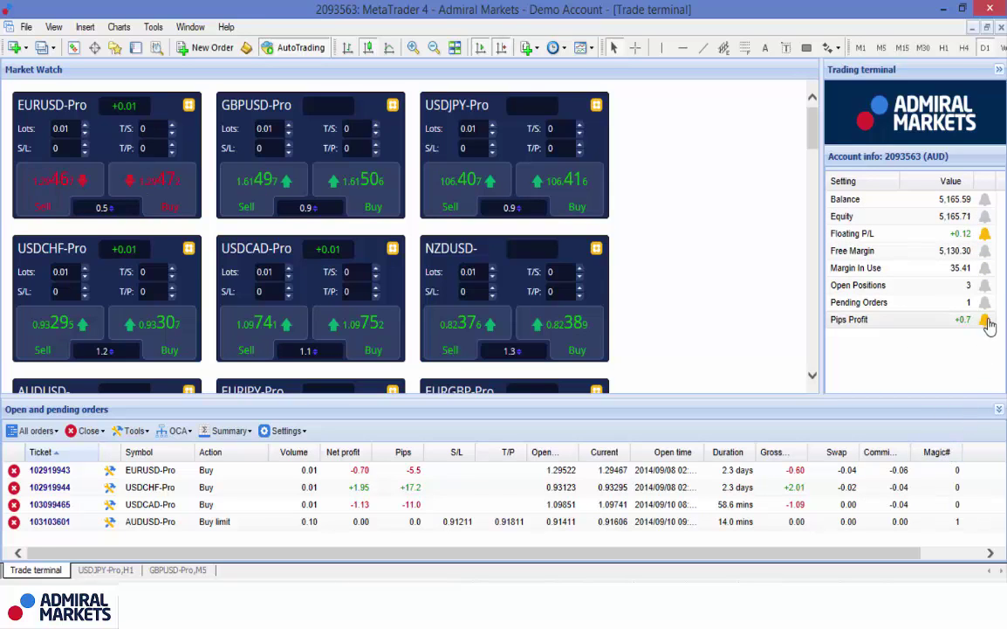
click(986, 234)
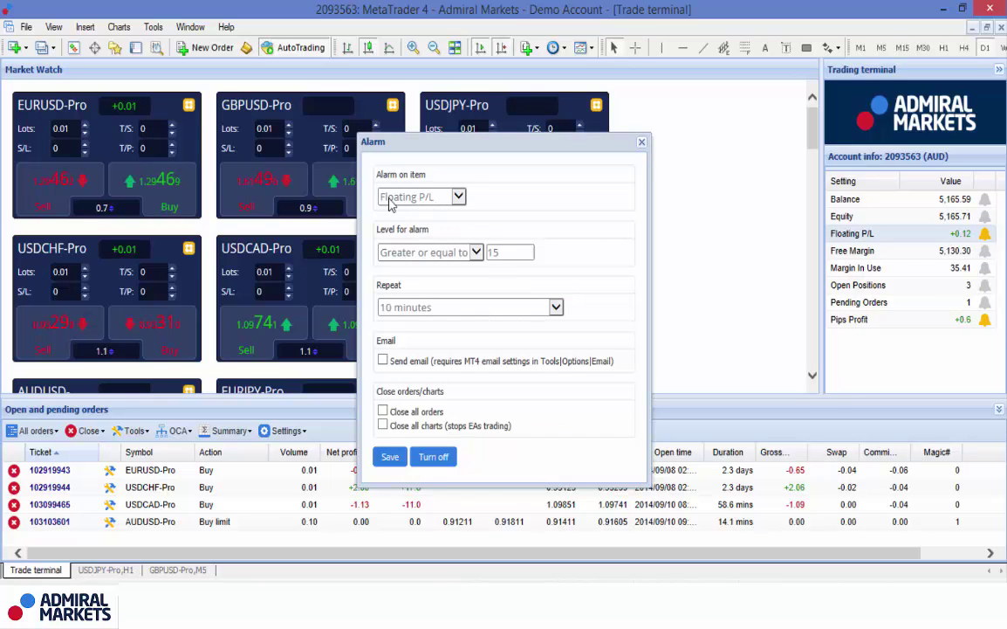
click(498, 253)
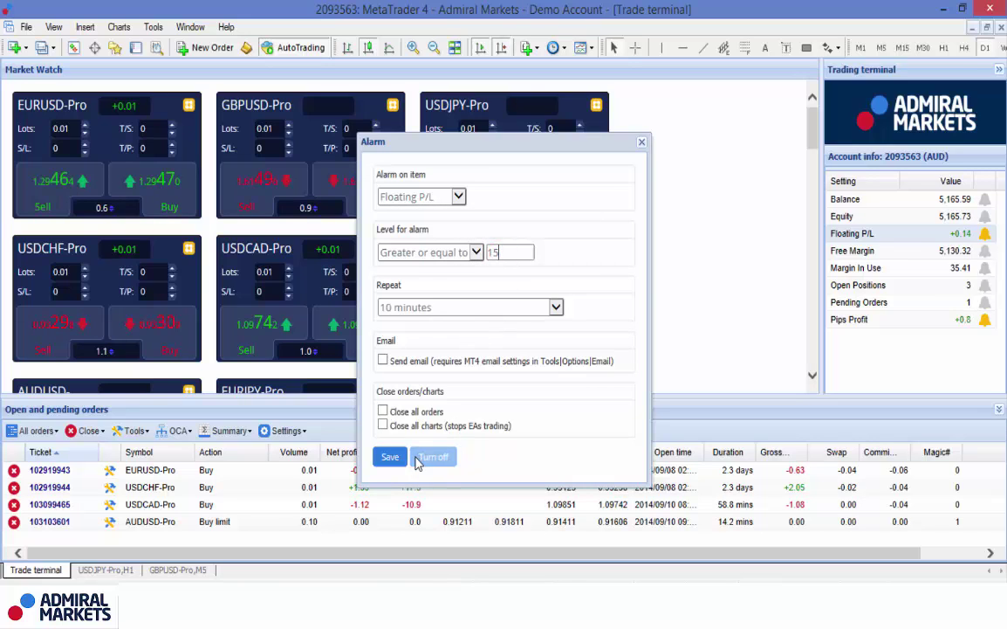
click(402, 457)
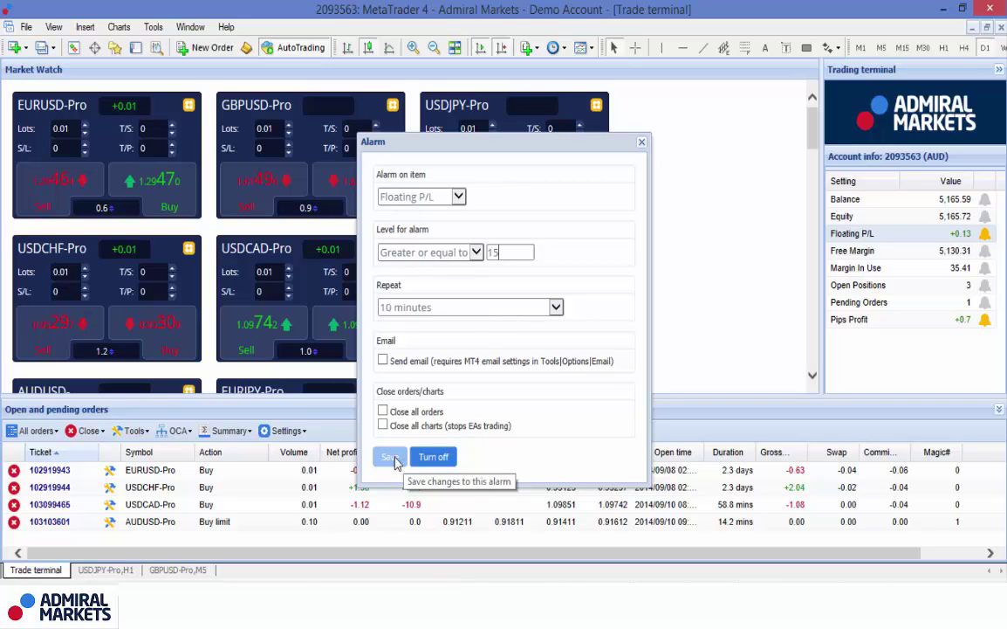
click(384, 410)
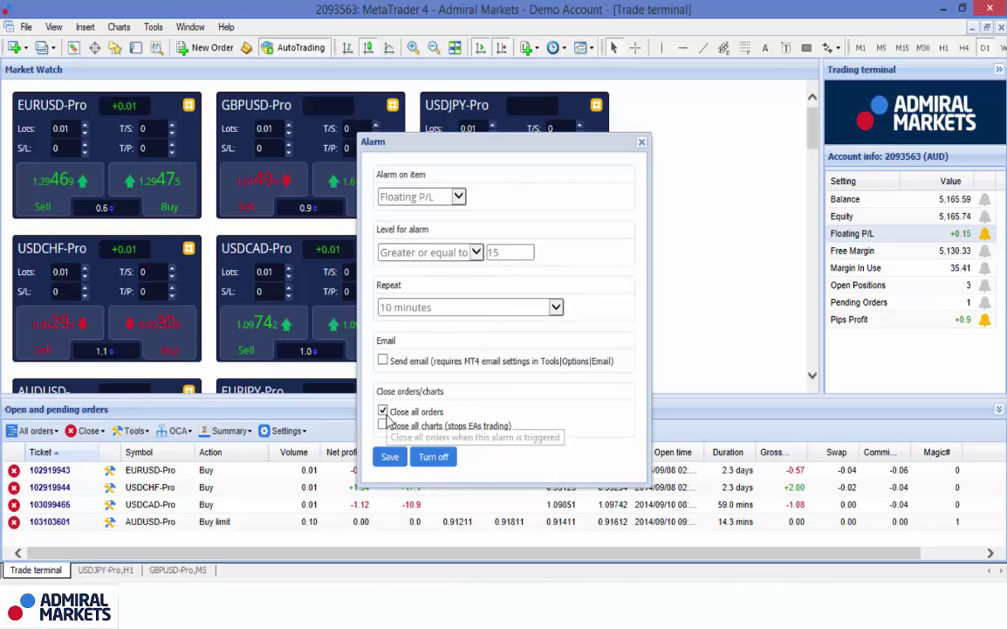
click(383, 425)
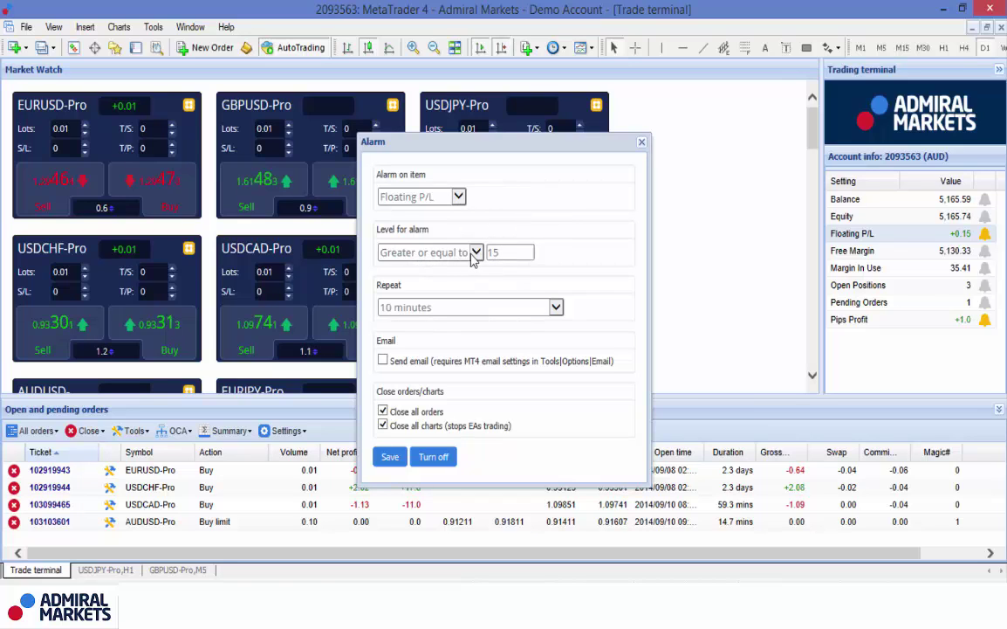
- Set the Floating P/L alarm level to Less or equal to -1000, and close the alarm settings without saving
click(472, 254)
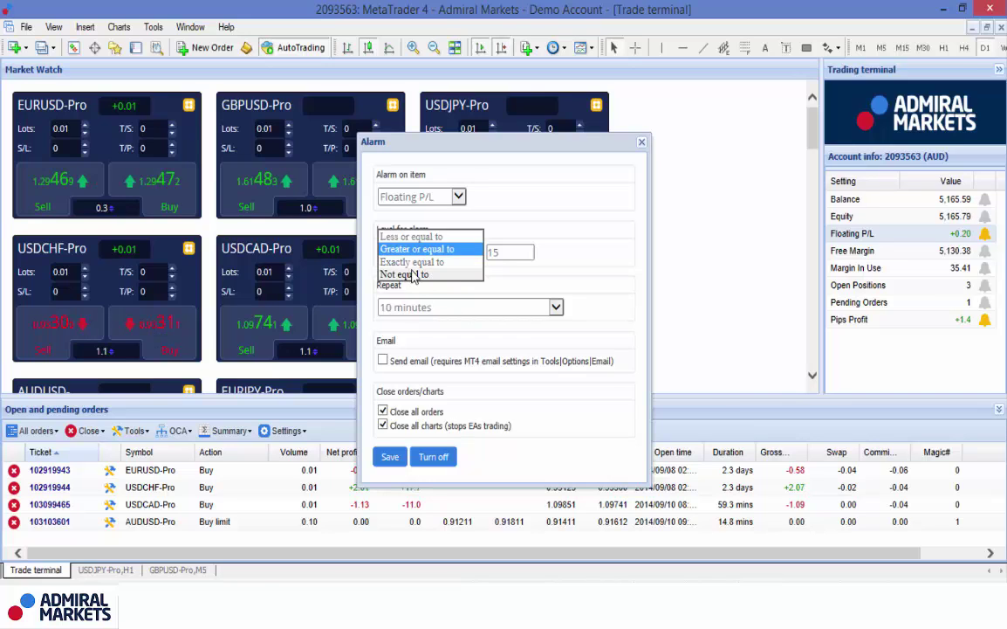
click(413, 237)
click(502, 253)
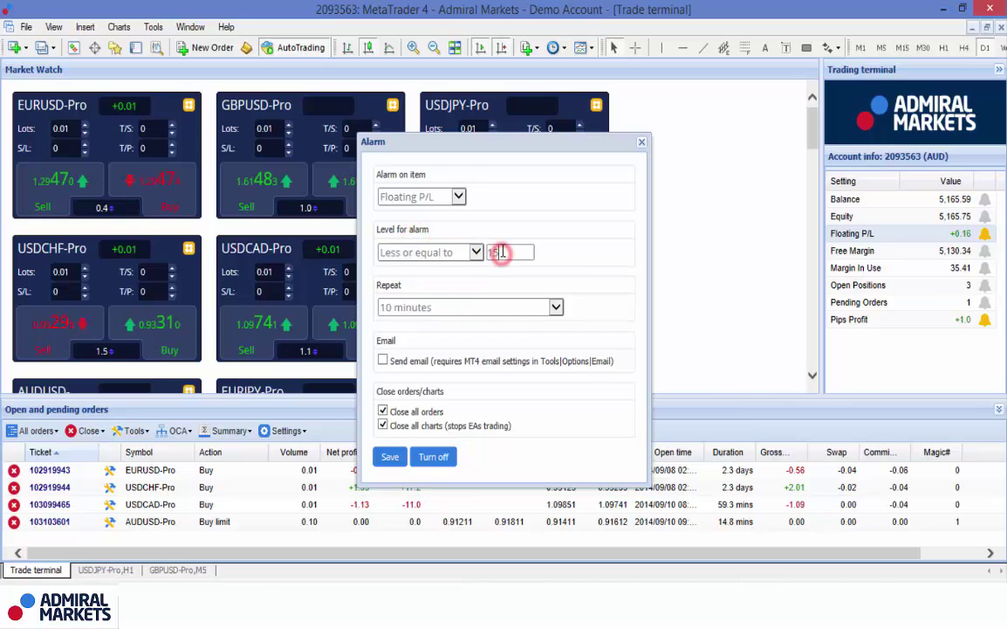
key(BackSpace)
key(BackSpace)
text(-)
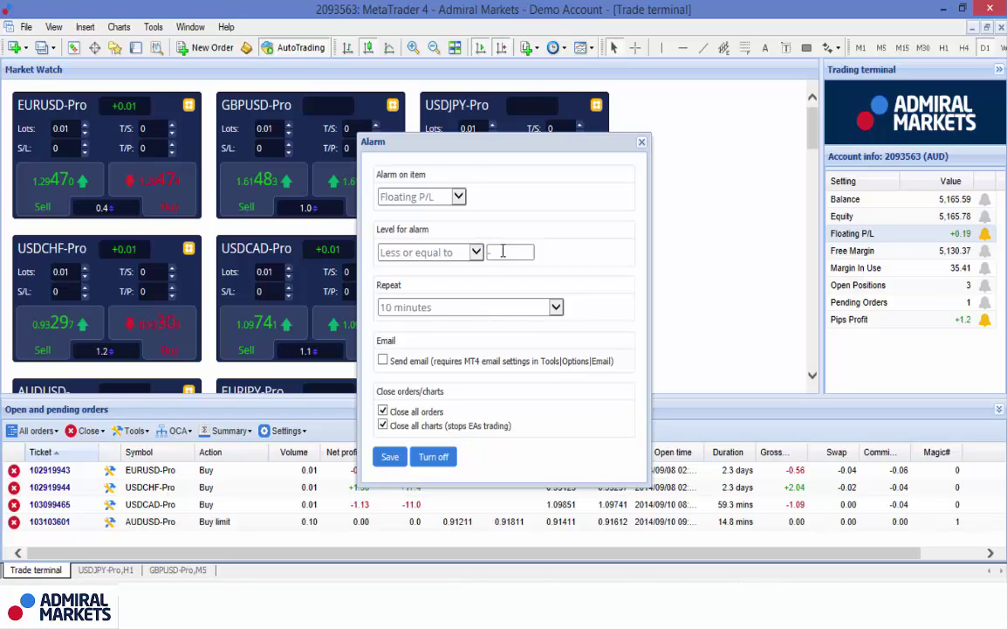
text(1000)
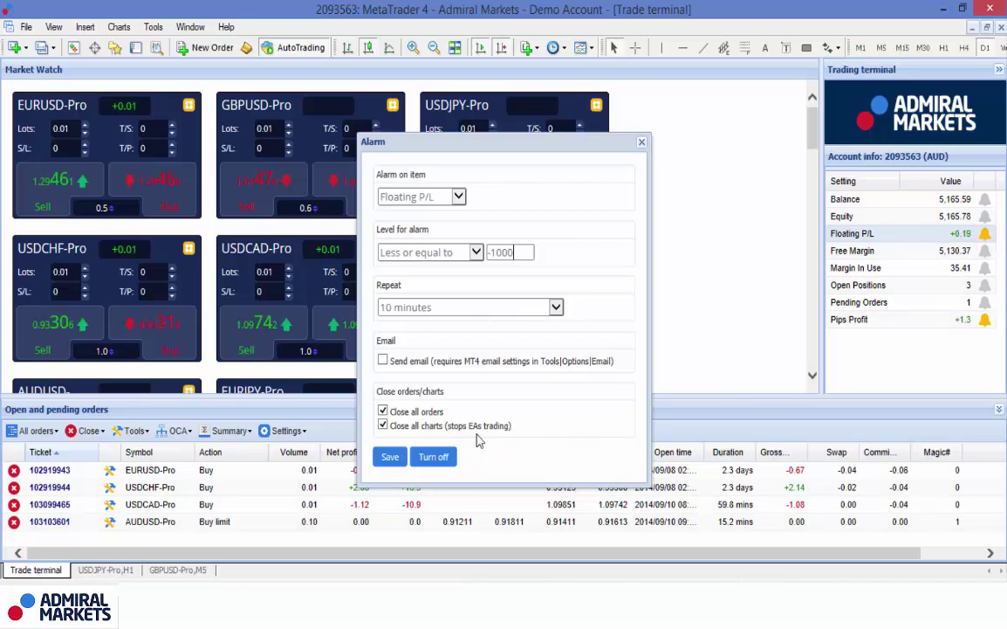
click(641, 145)
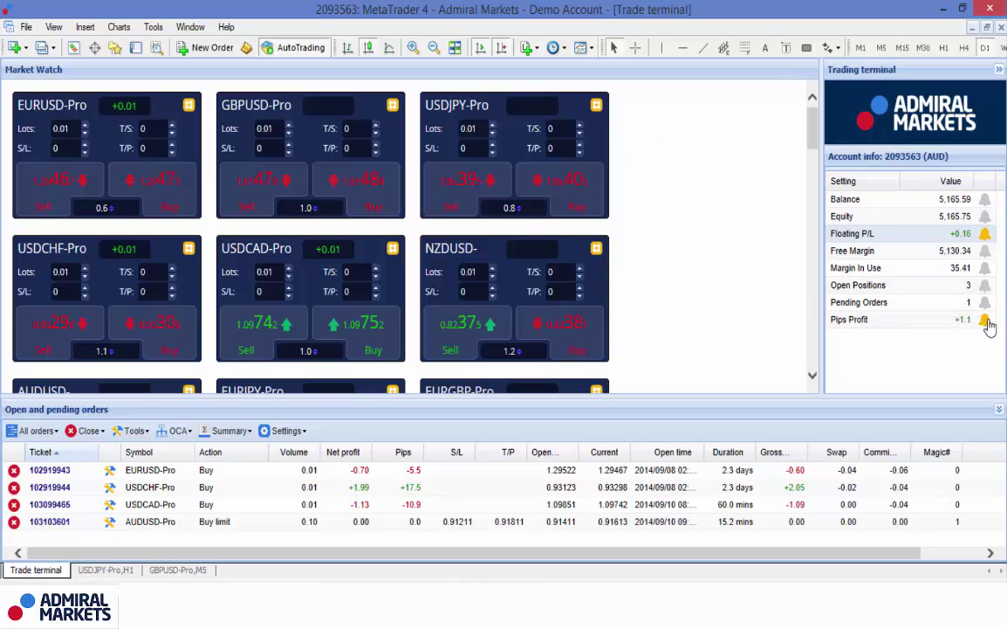
- Review the alarm settings for Open Positions and close them without changes
click(985, 284)
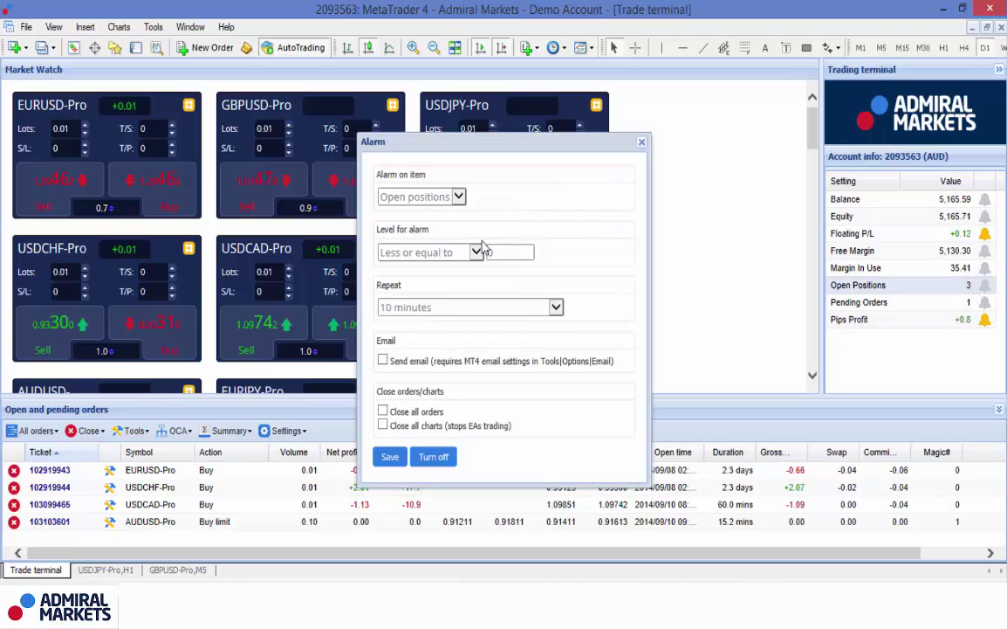
click(645, 144)
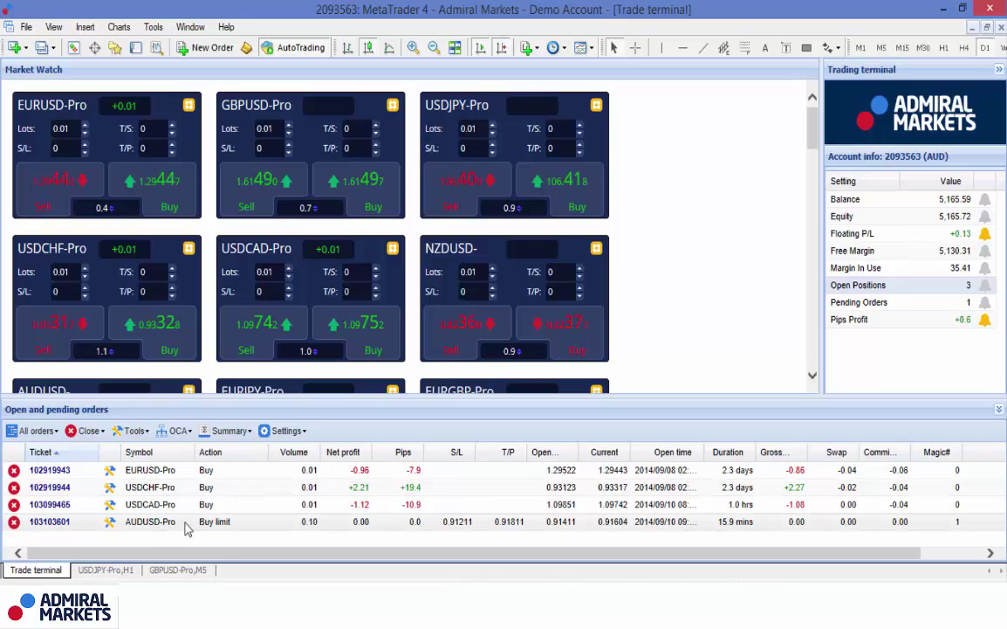
- Filter the orders list to pending orders, switch it to open positions, and return it to all orders
click(58, 431)
key(Right)
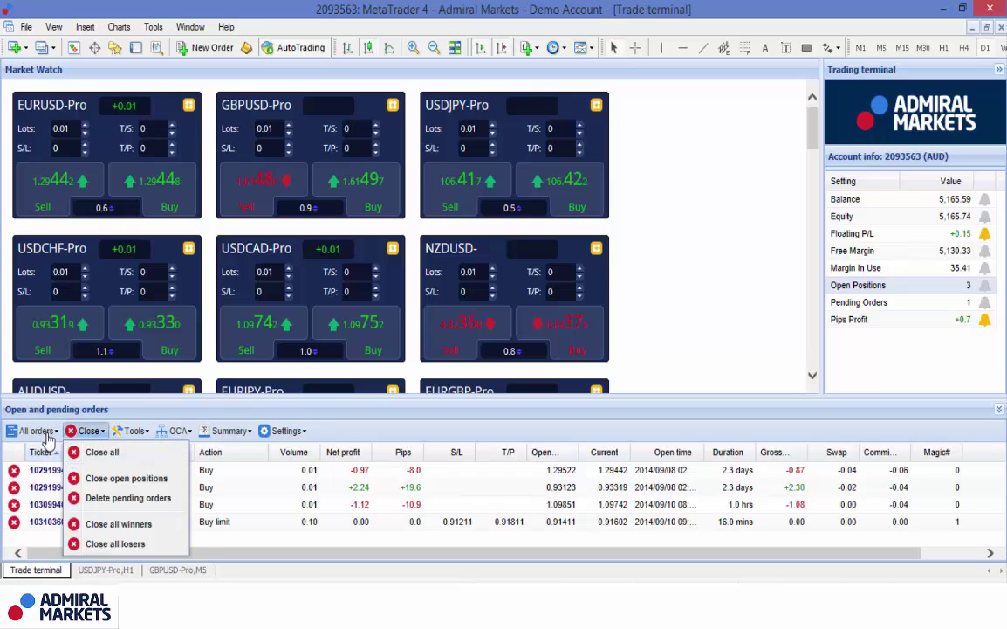
key(Left)
click(47, 471)
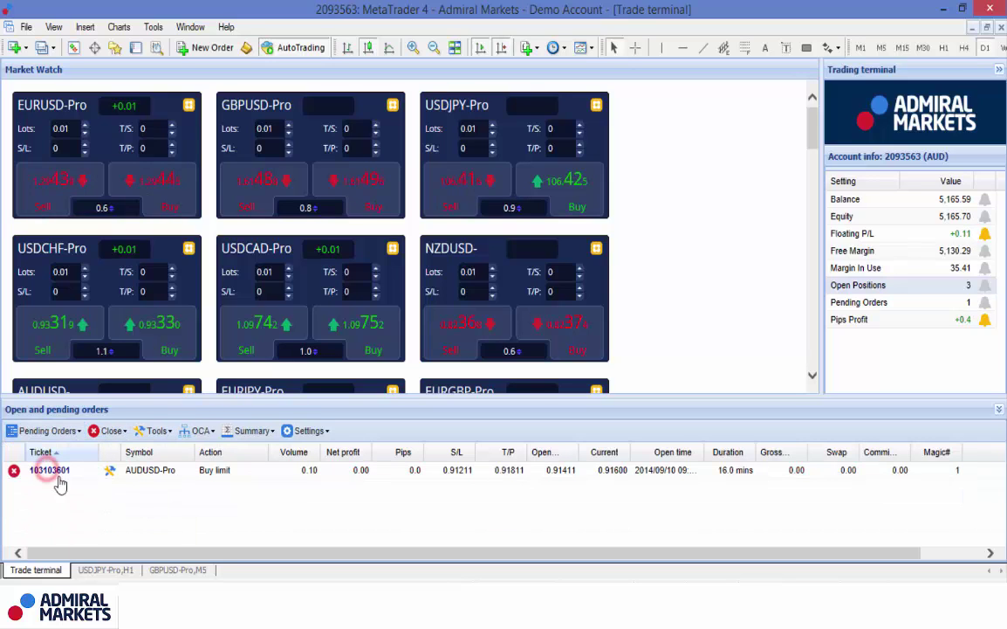
click(78, 430)
click(68, 453)
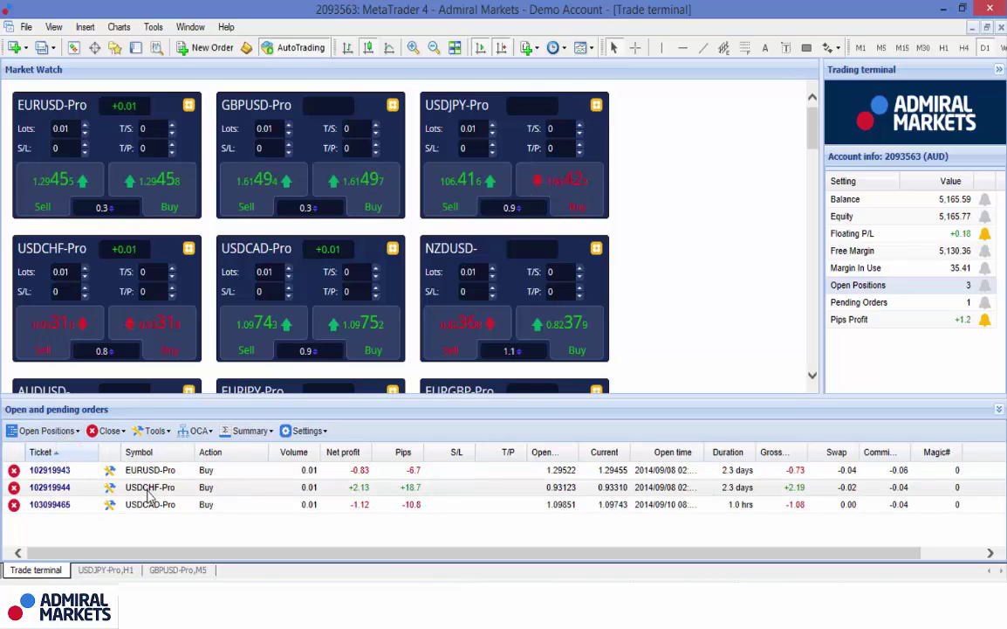
click(79, 430)
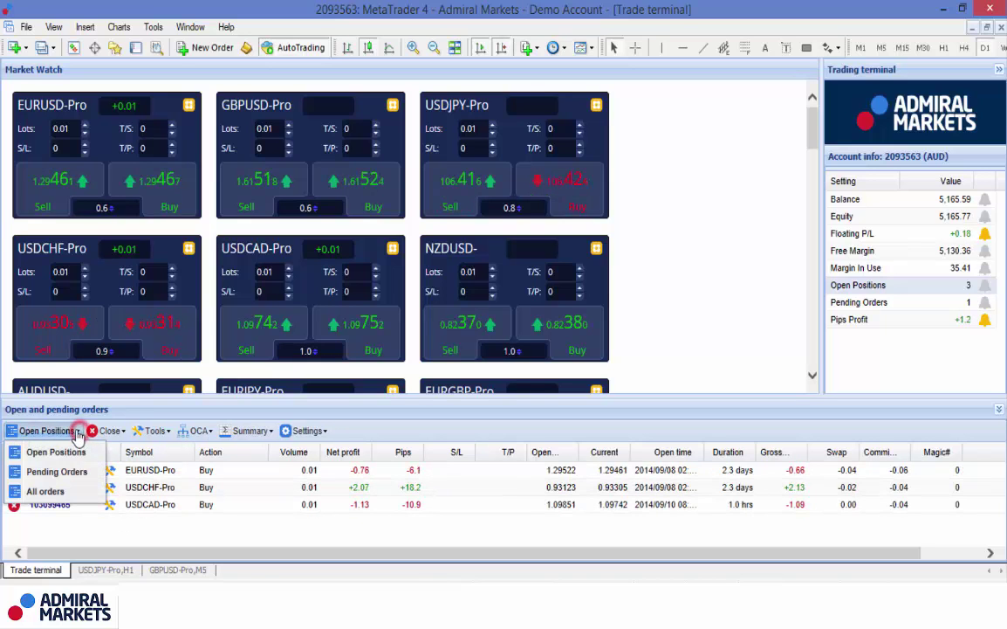
click(46, 490)
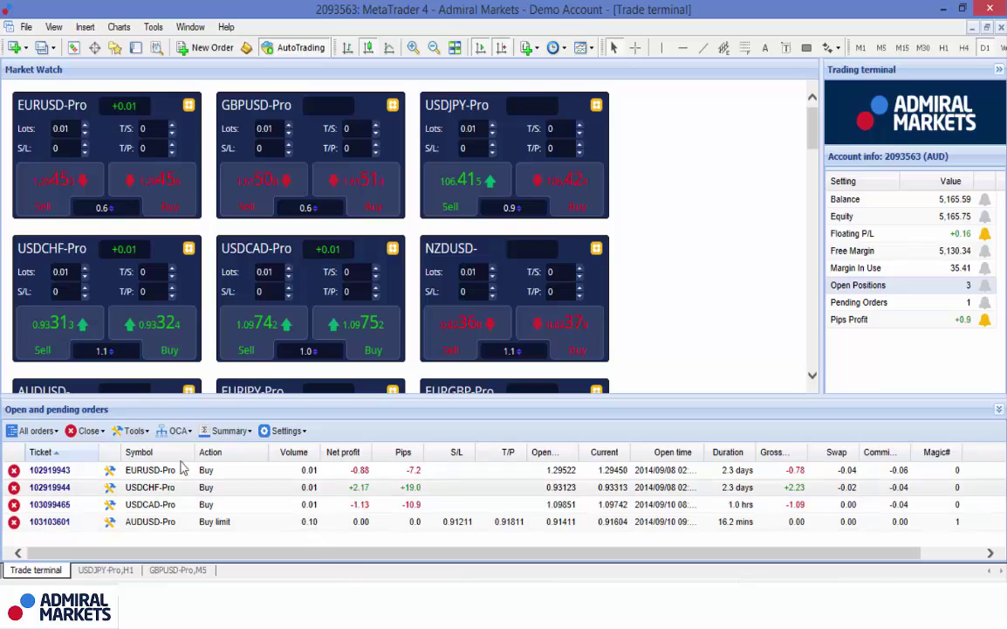
click(103, 431)
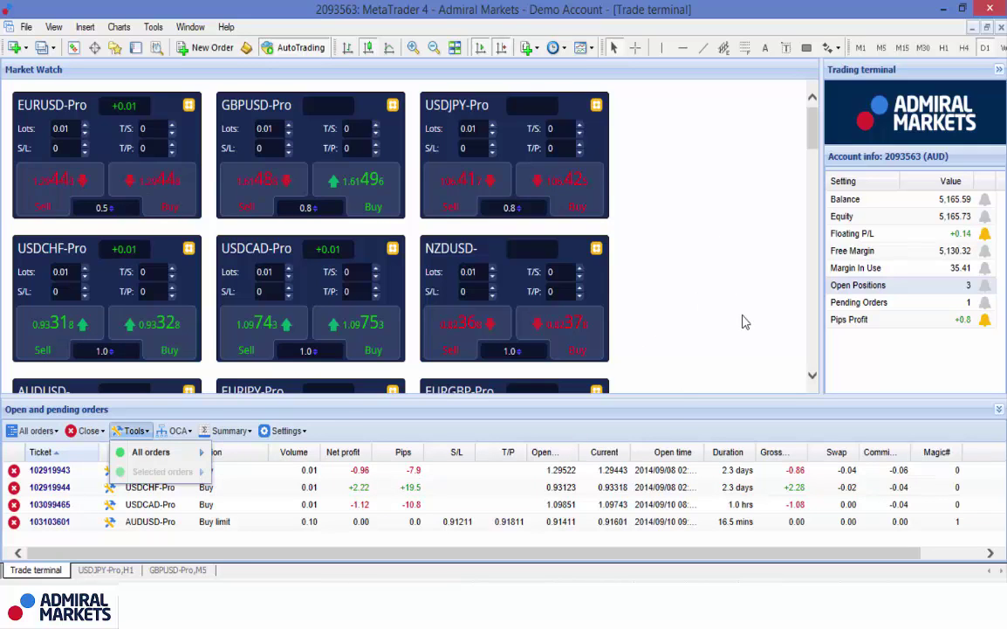
click(670, 286)
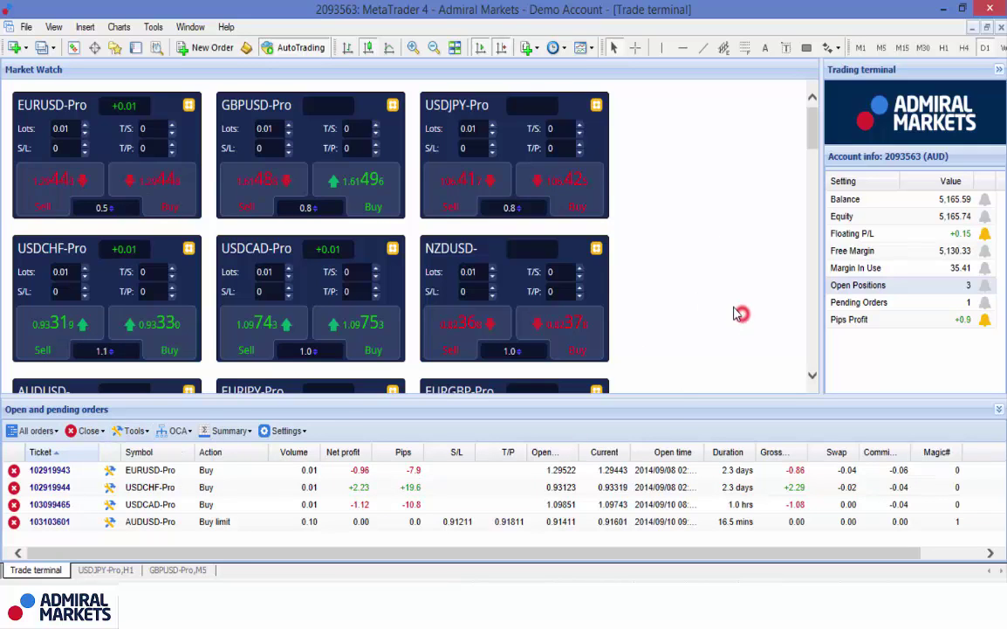
- Restore the Trade terminal window, show the Terminal panel again, and maximize the USDJPY-Pro,H1 chart
click(987, 27)
click(136, 50)
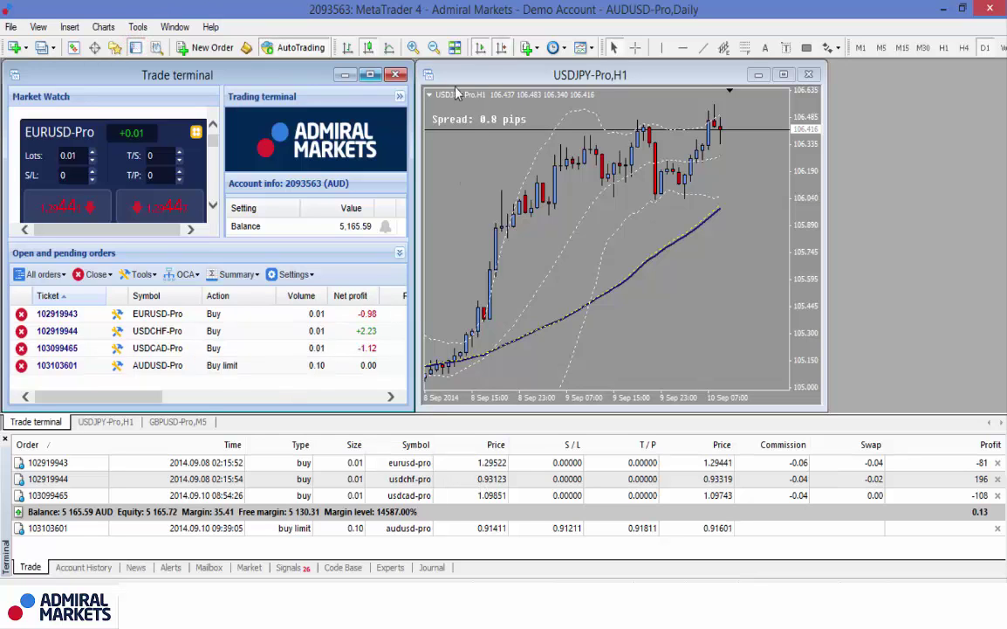
click(784, 75)
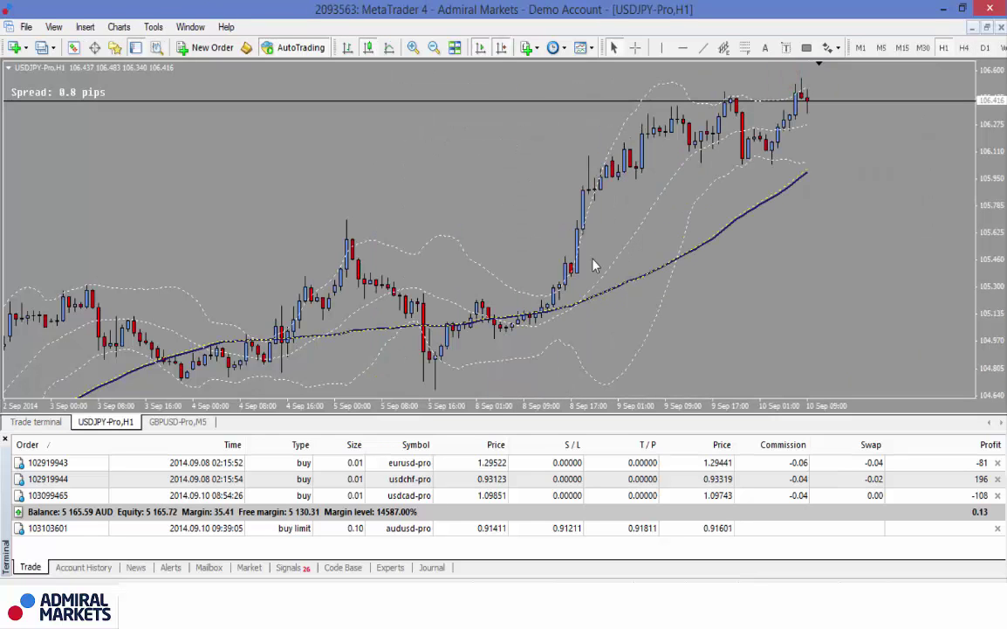
- Buy 0.01 lots of USDJPY-Pro by market execution through a new order from the H1 chart
right_click(310, 132)
mouse_move(363, 165)
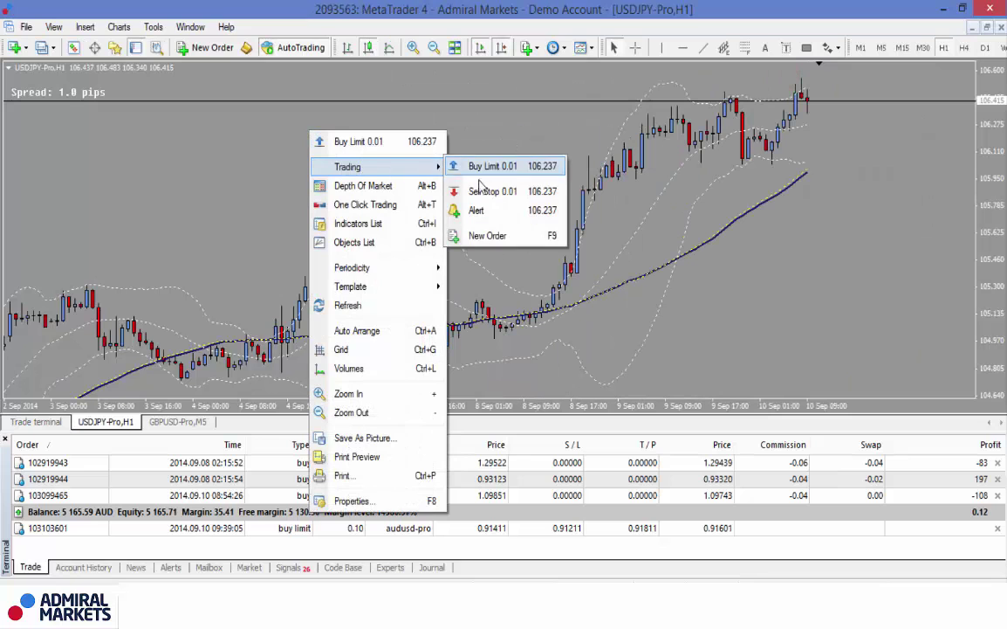
click(462, 236)
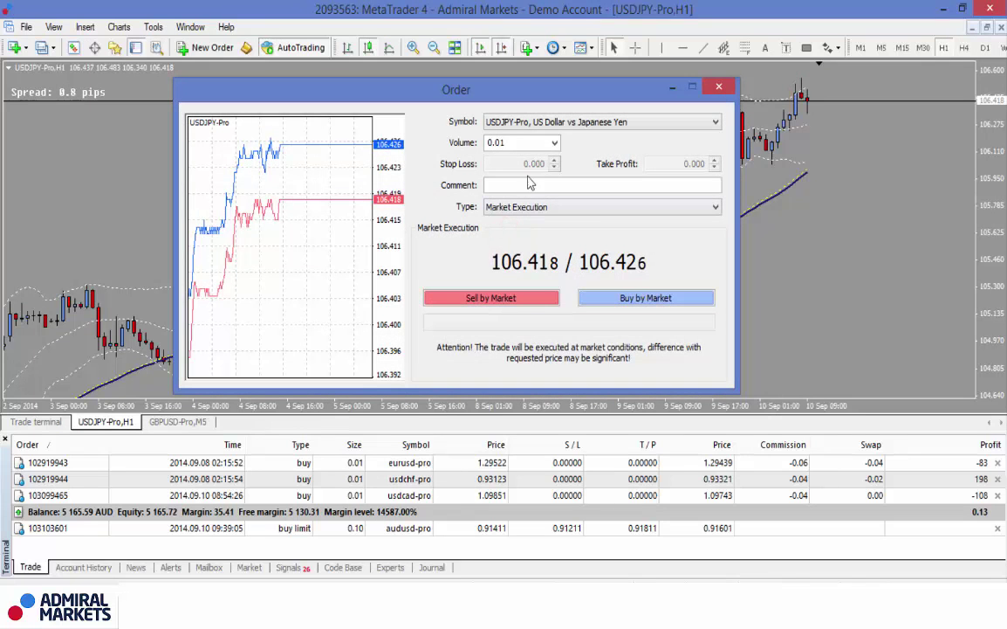
click(653, 300)
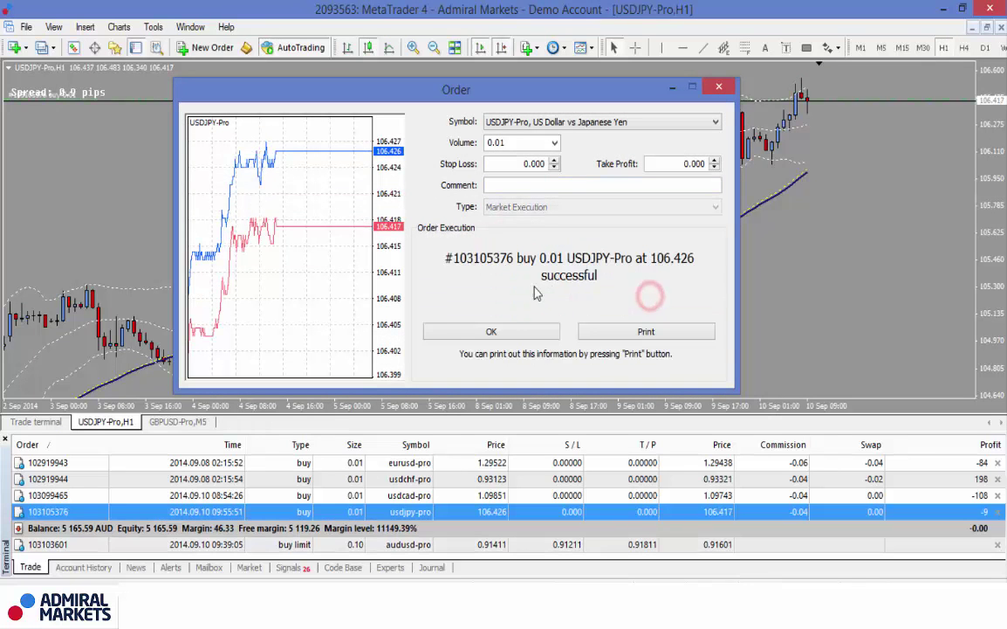
click(507, 330)
- Place a second market buy of 0.01 lots of USDJPY-Pro from the chart
right_click(390, 181)
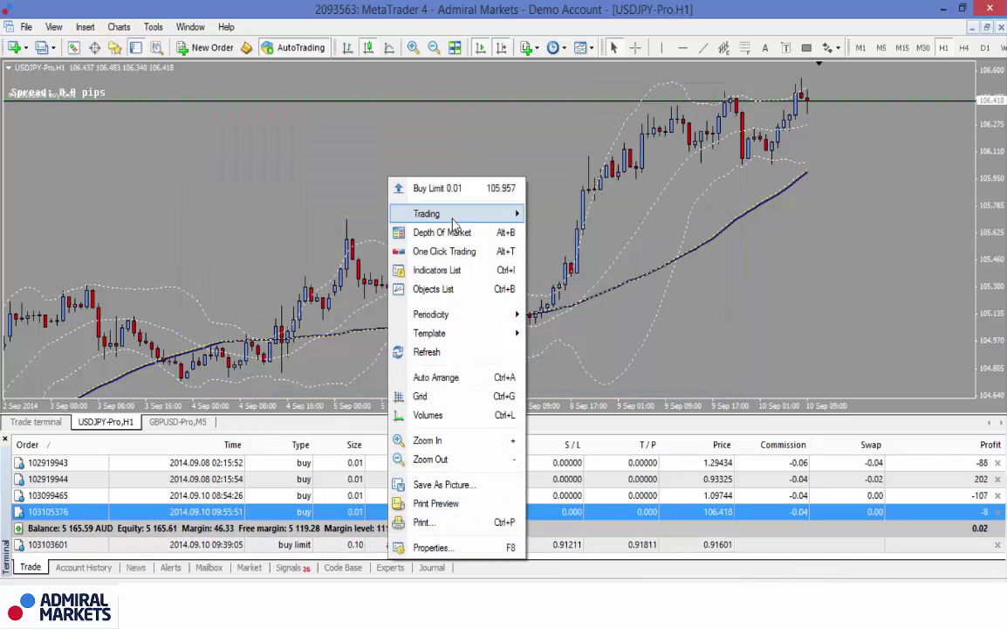
mouse_move(515, 218)
click(567, 282)
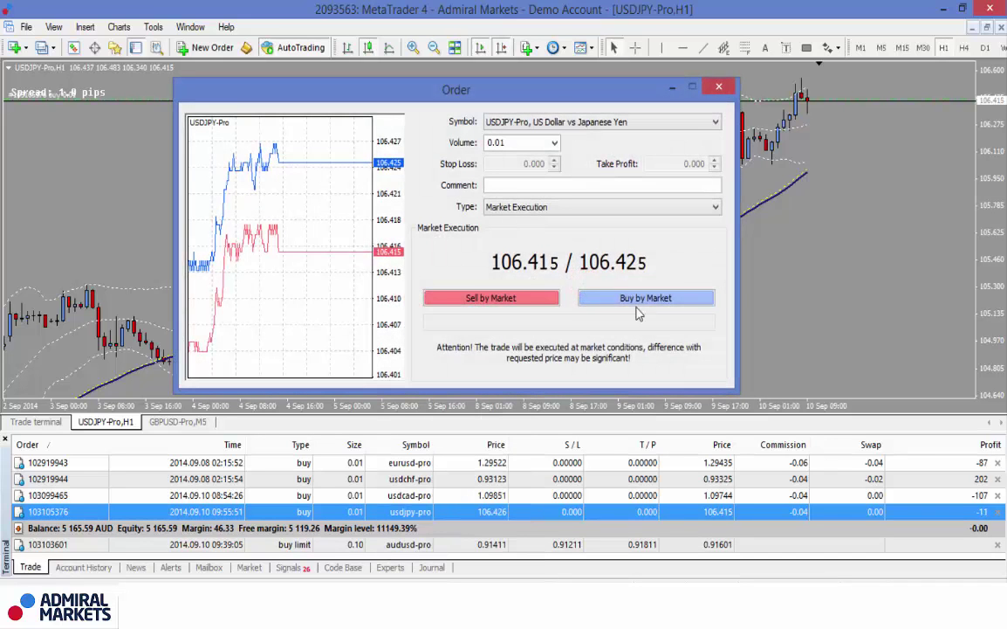
click(651, 301)
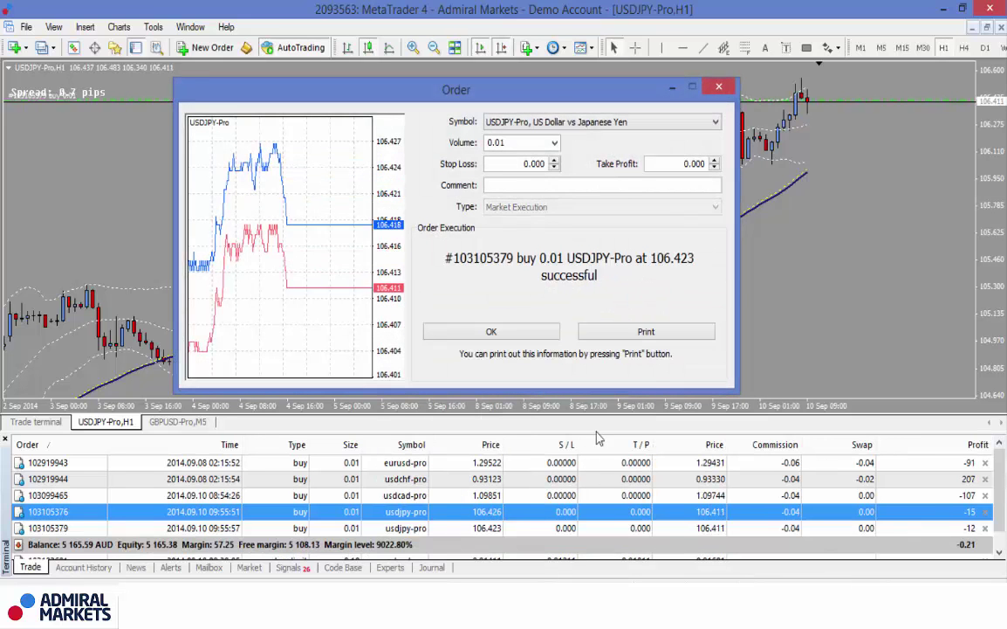
click(519, 333)
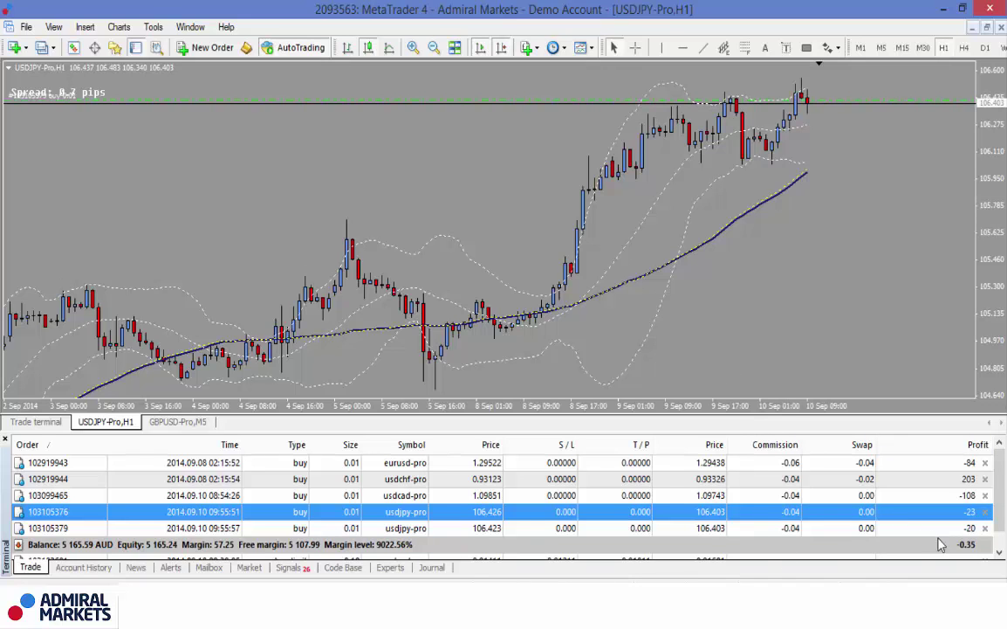
- Close the most recently opened USDJPY-Pro buy position at market from the trade list
double_click(864, 527)
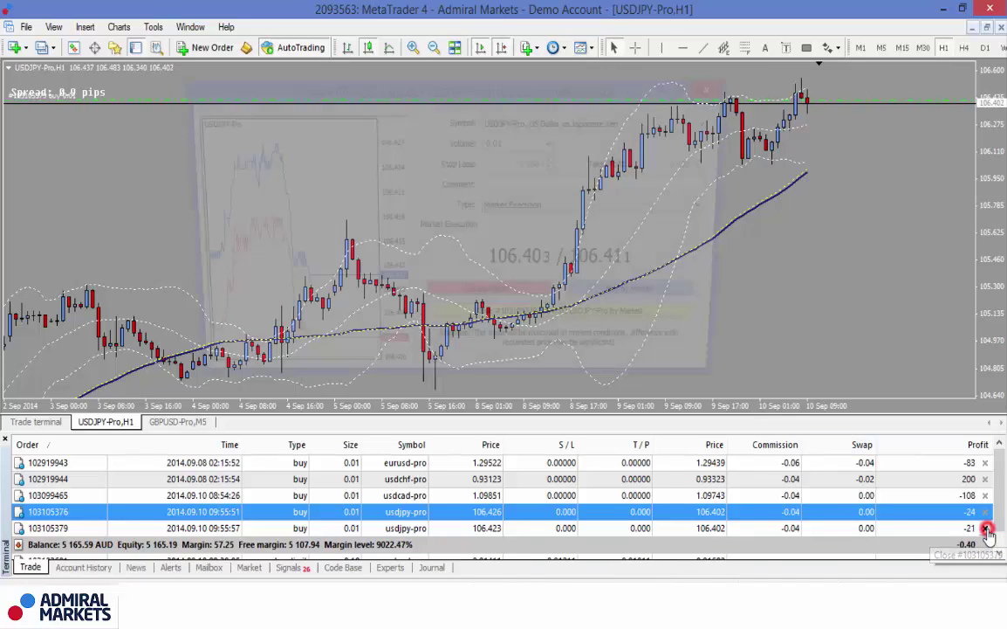
click(569, 323)
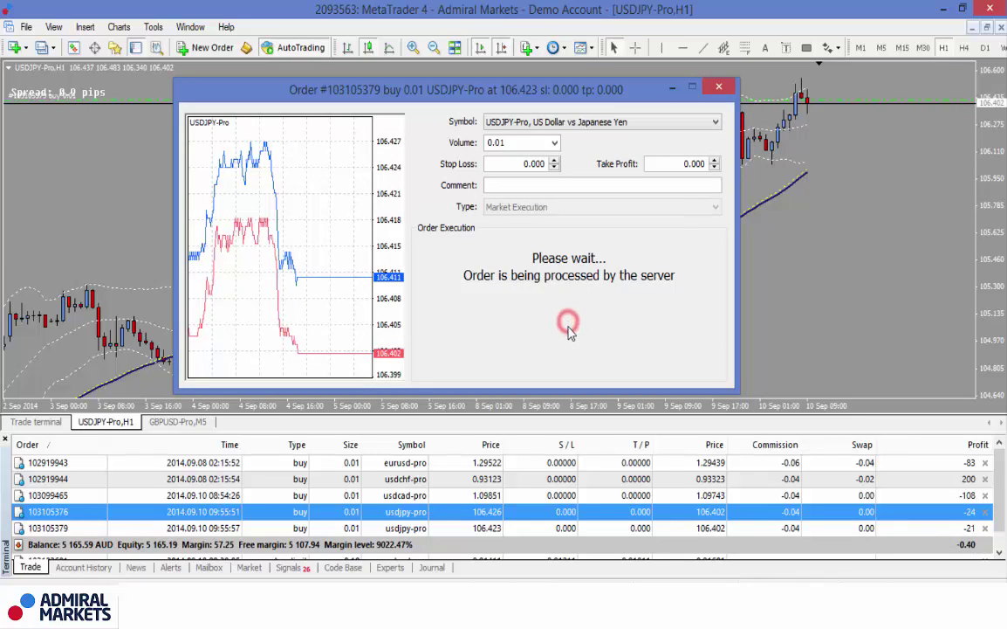
click(511, 331)
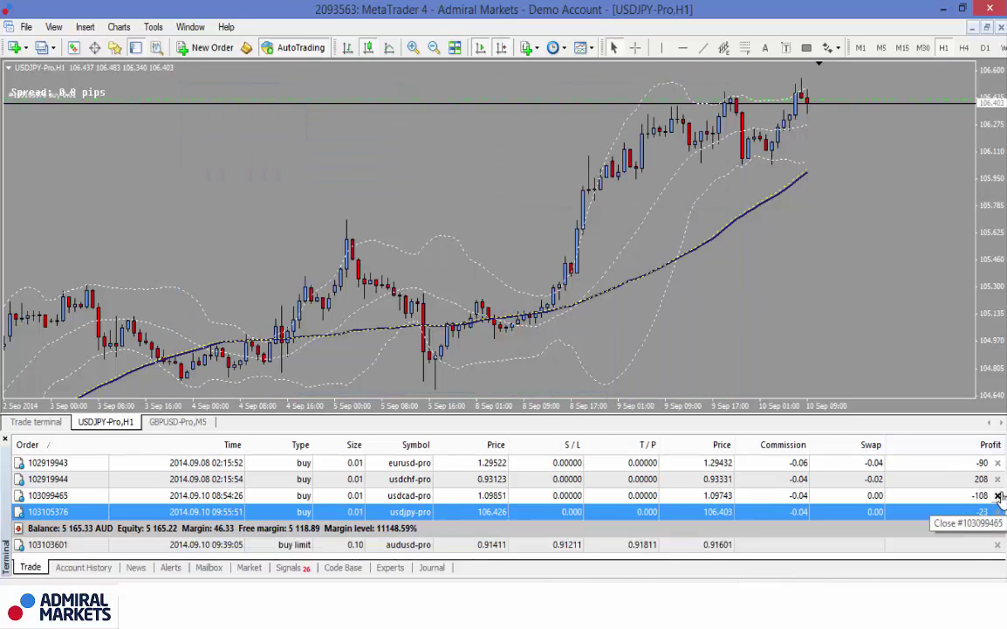
- Open another 0.01-lot USDJPY-Pro buy position at market from the chart to replace the closed one
right_click(382, 155)
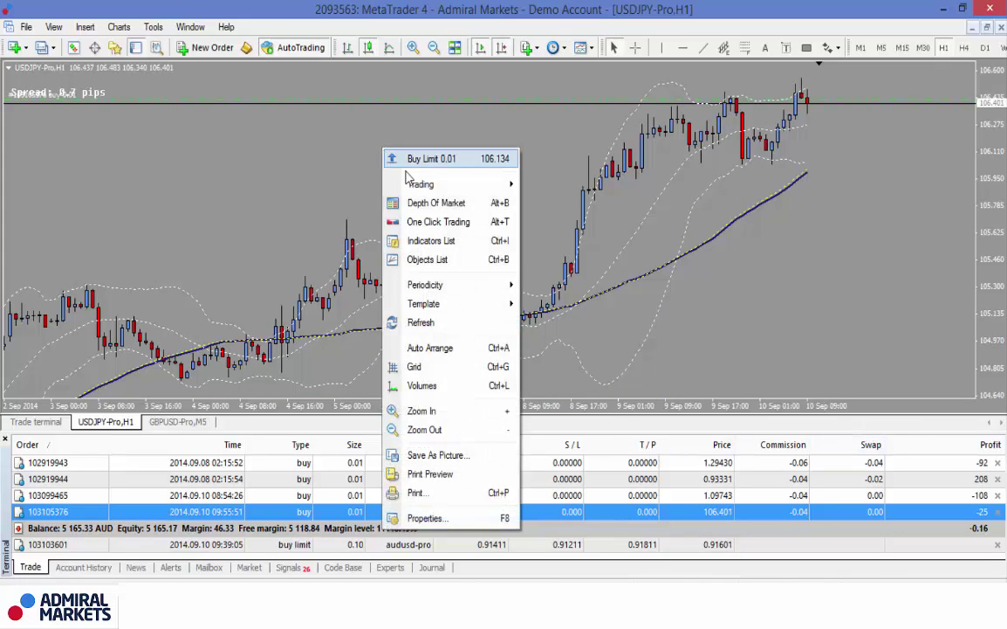
mouse_move(445, 183)
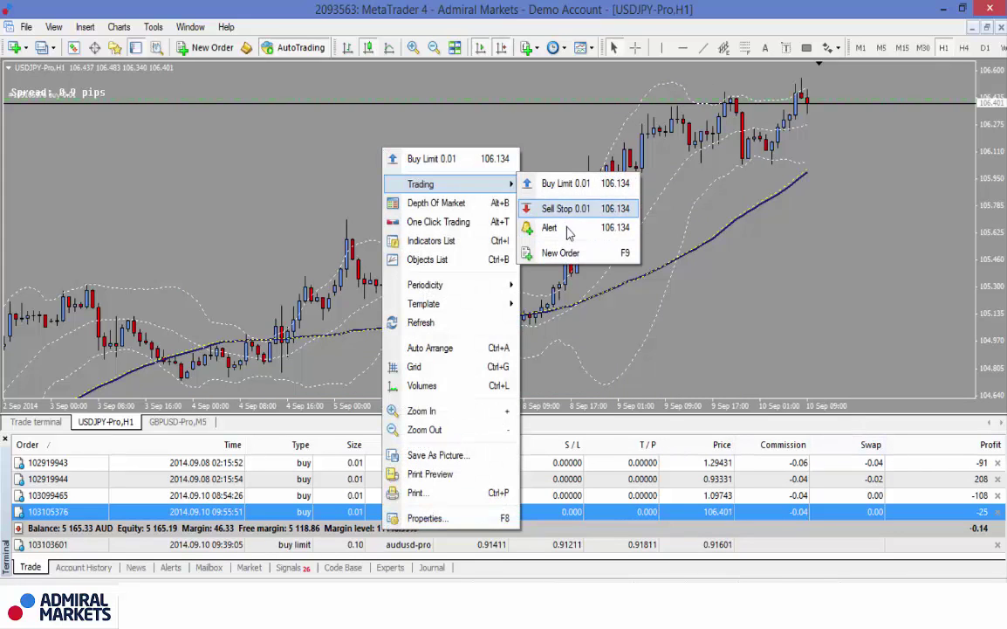
click(566, 252)
click(611, 299)
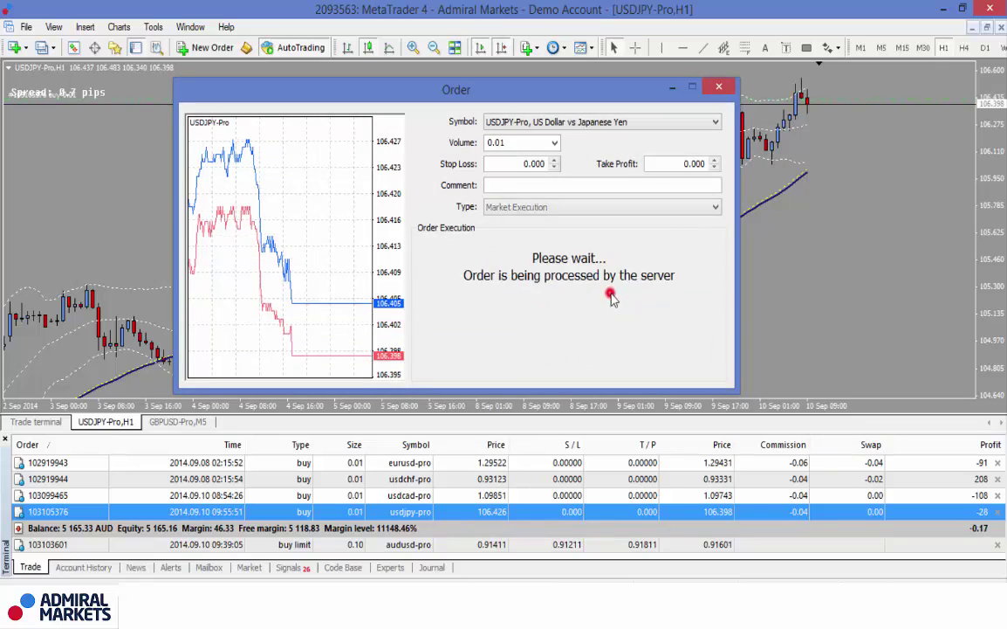
click(533, 331)
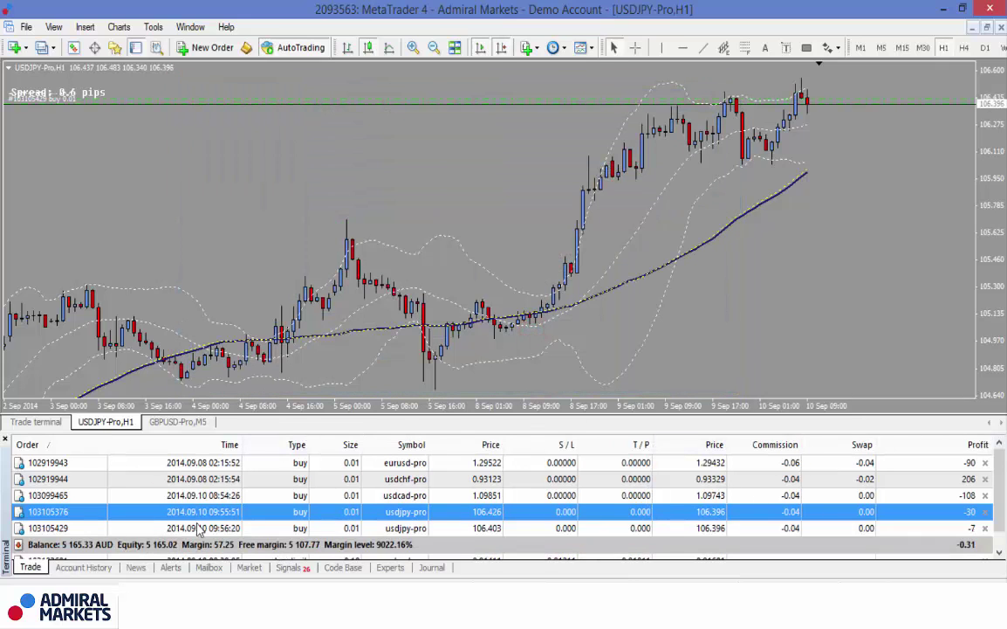
- Switch to the Trade terminal and examine its closing, OCA and all-orders options without applying any
click(55, 425)
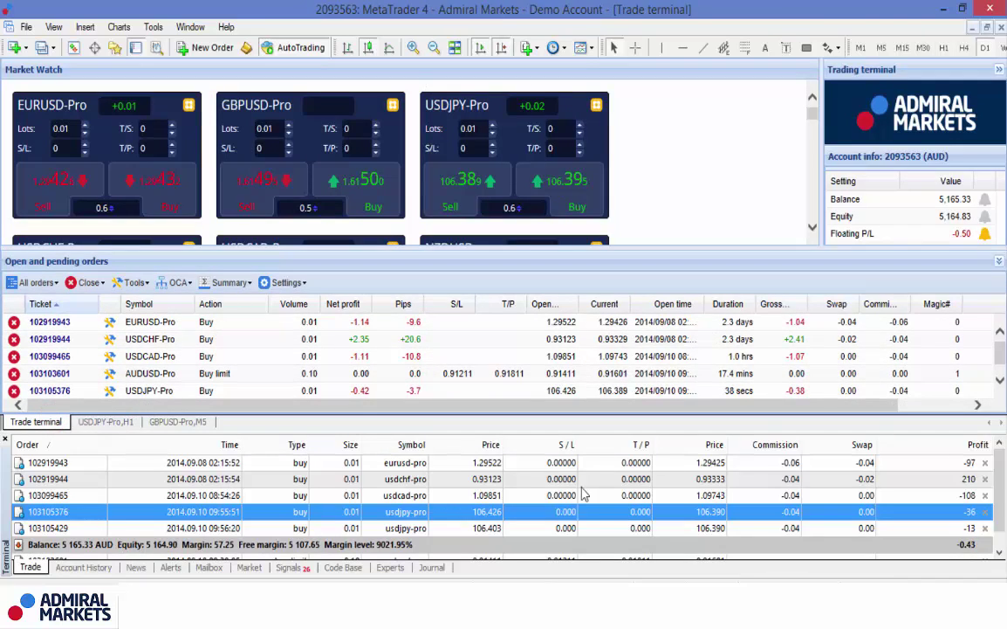
click(103, 283)
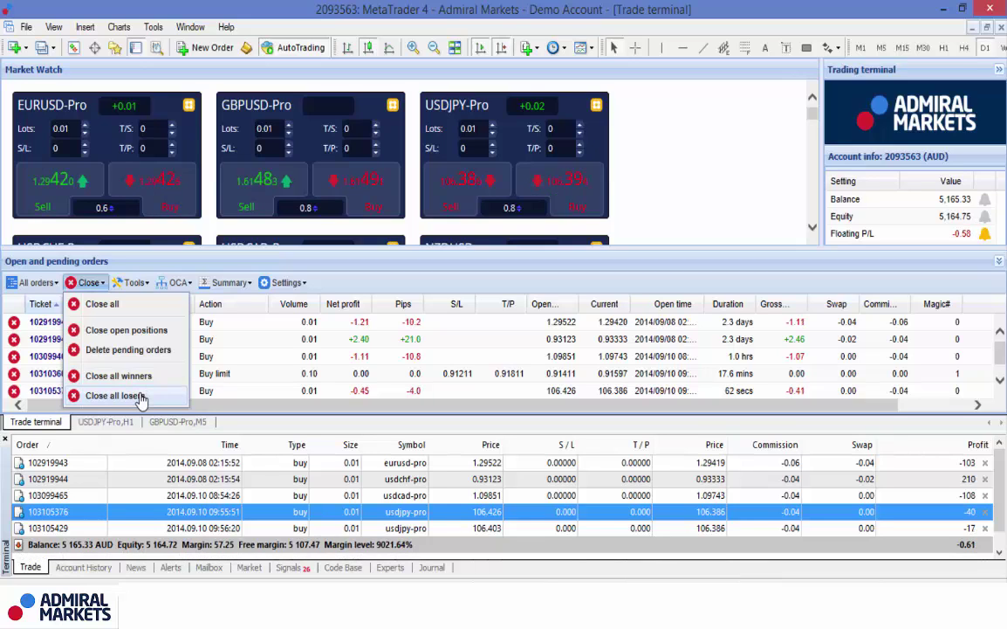
click(147, 288)
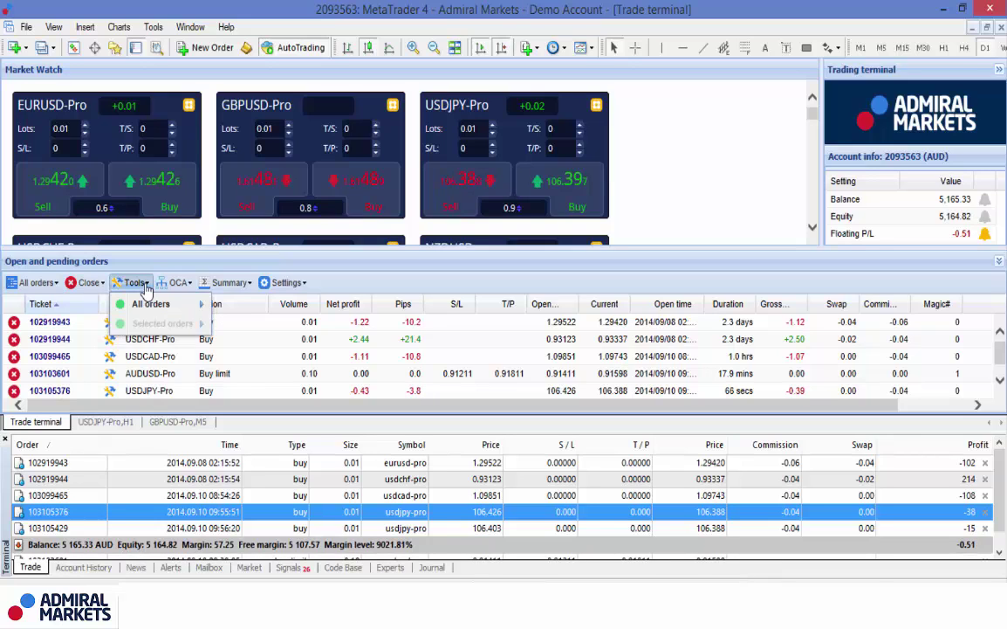
click(90, 283)
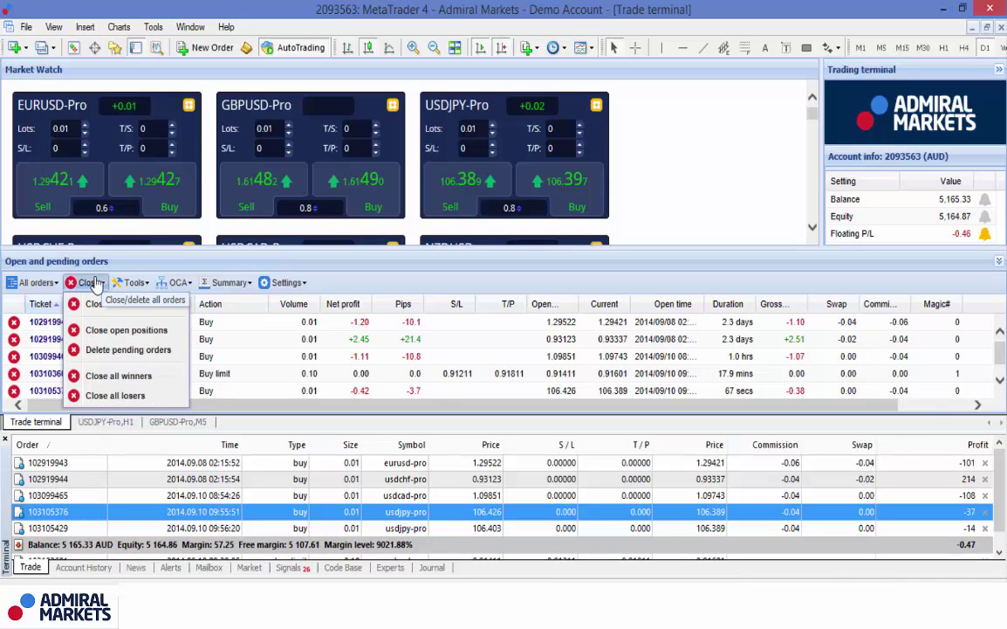
click(95, 284)
click(175, 283)
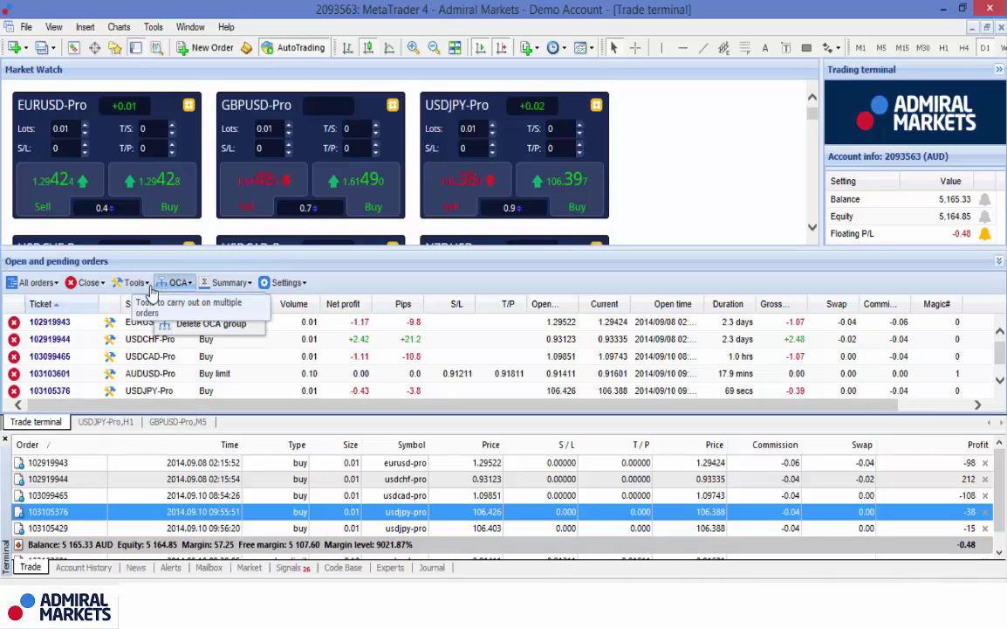
click(140, 288)
mouse_move(151, 307)
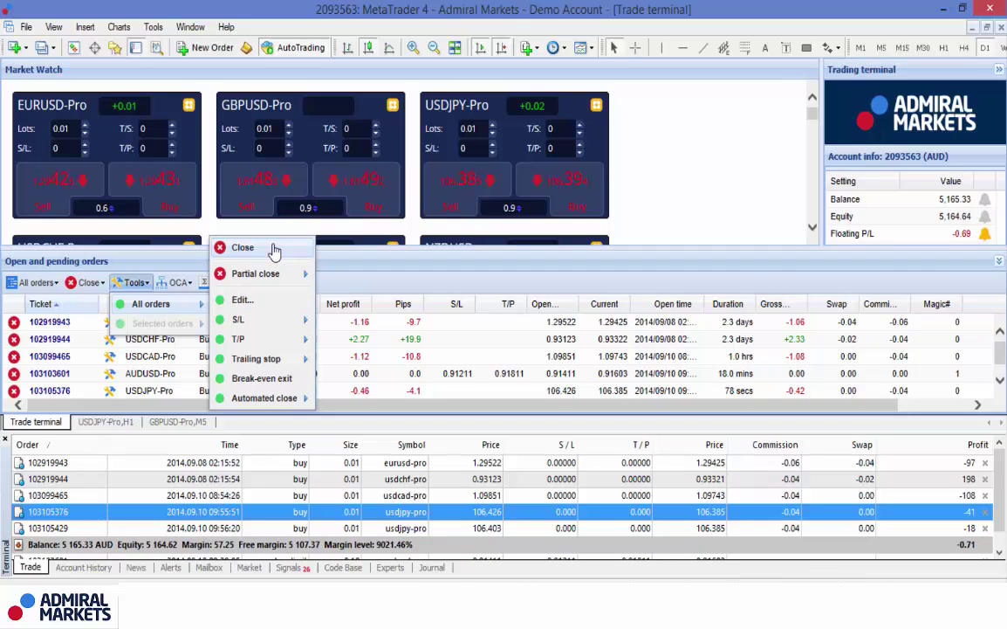
mouse_move(273, 276)
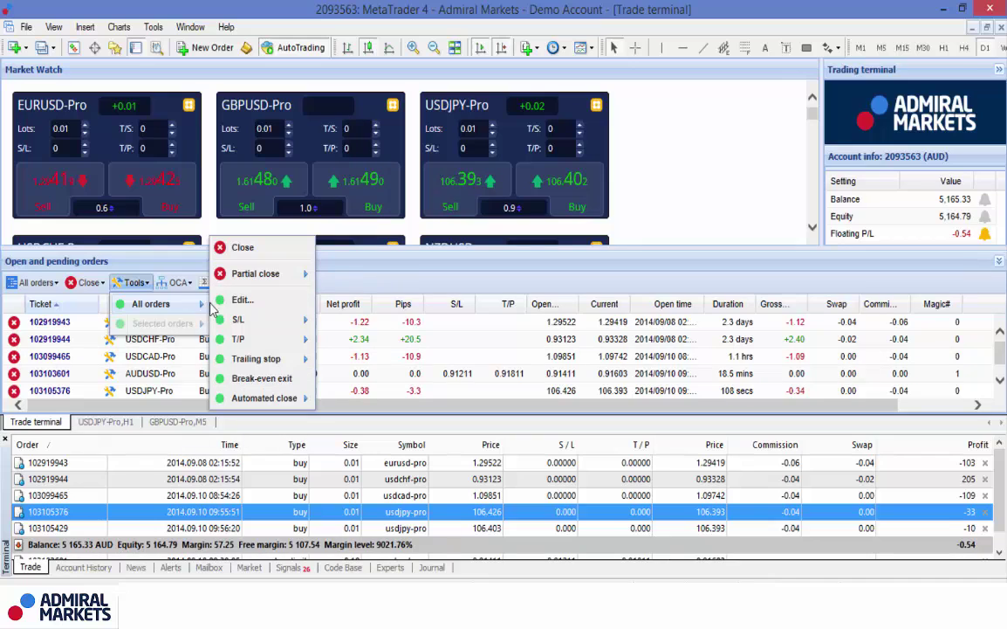
click(413, 270)
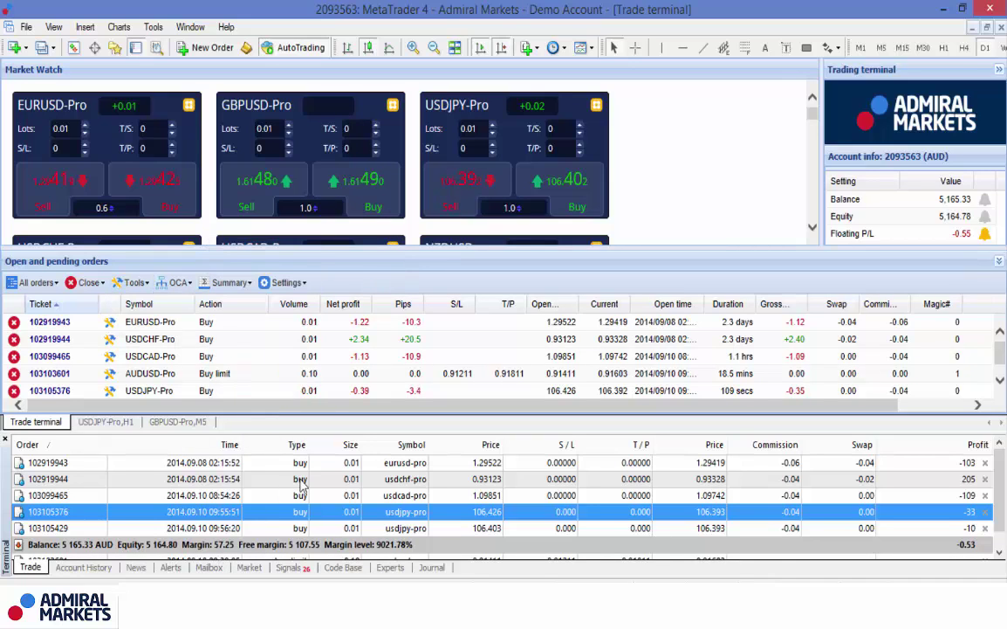
- Select the USDCHF-Pro order and review the actions offered for selected orders
click(225, 328)
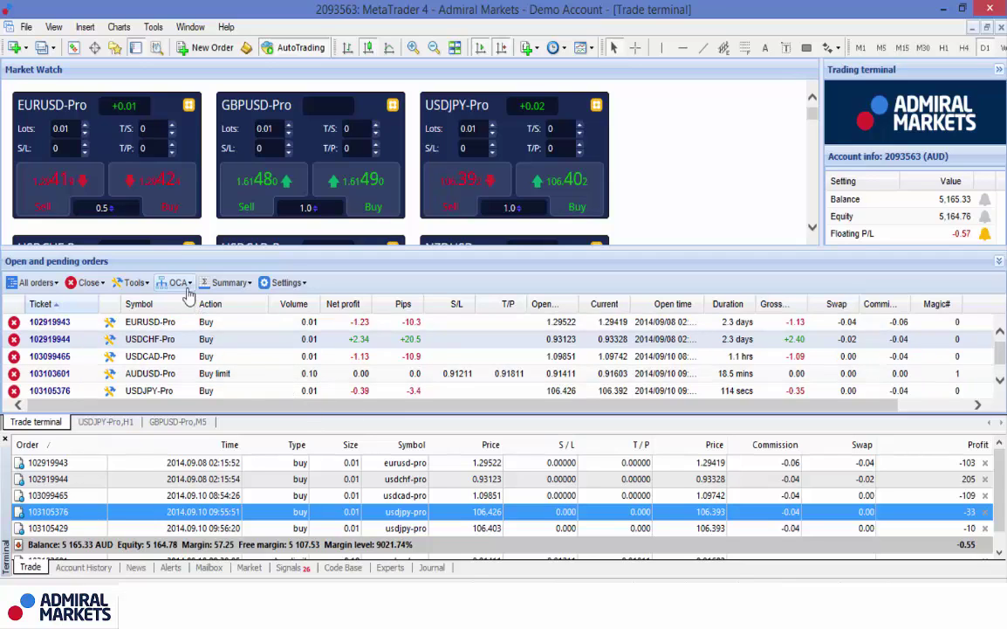
click(148, 284)
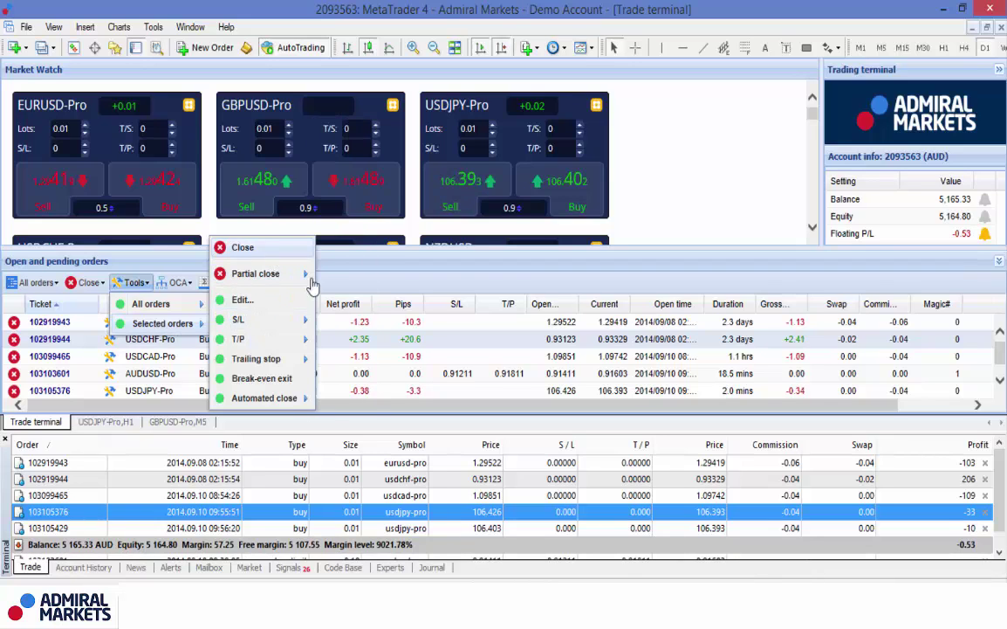
click(403, 240)
- Select the USDCAD-Pro, AUDUSD-Pro and both USDJPY-Pro orders in the orders list and close them together
click(203, 390)
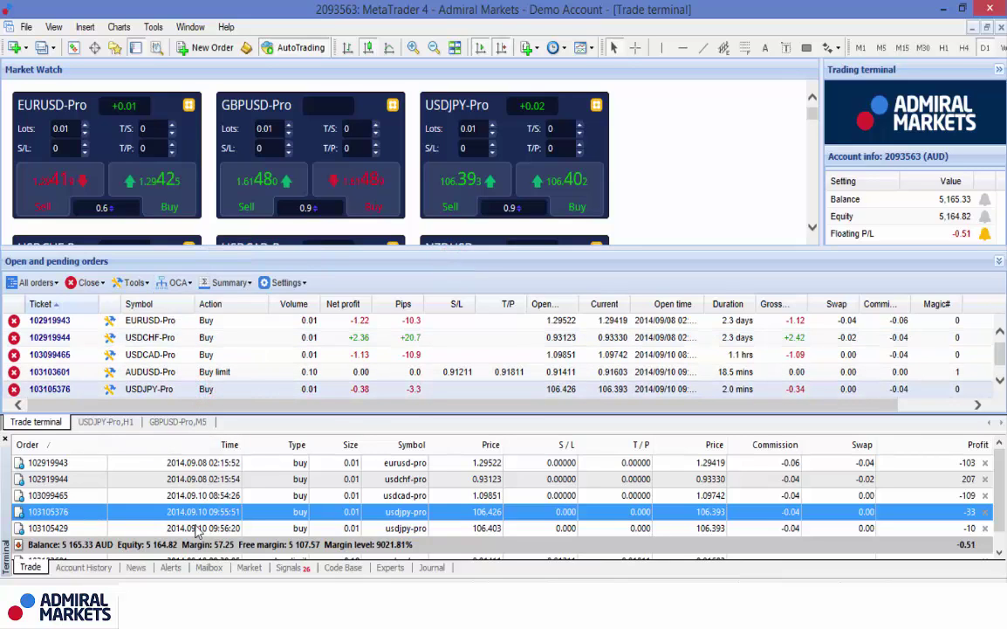
click(223, 371)
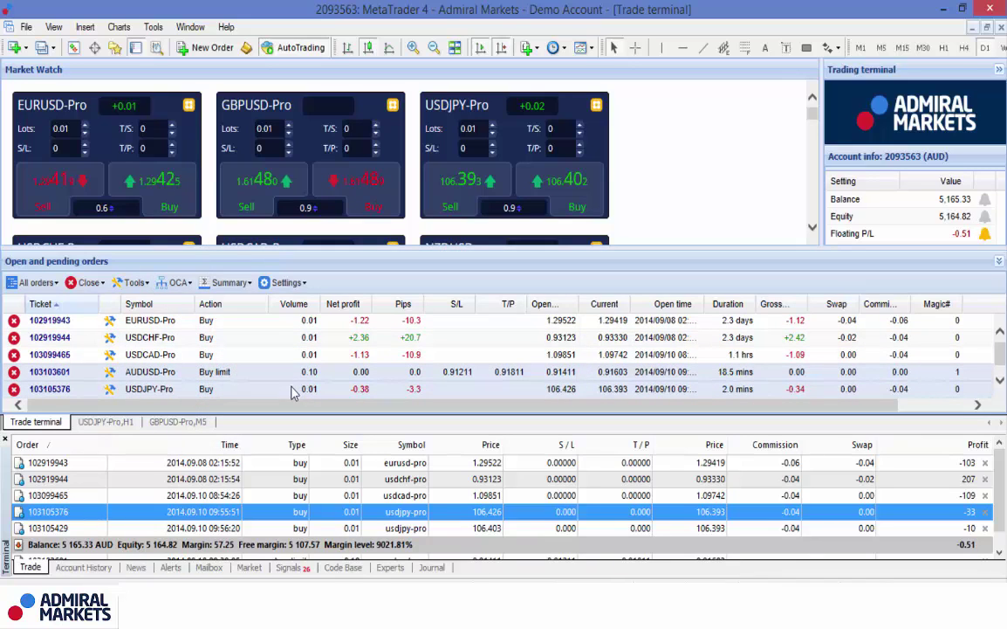
click(242, 354)
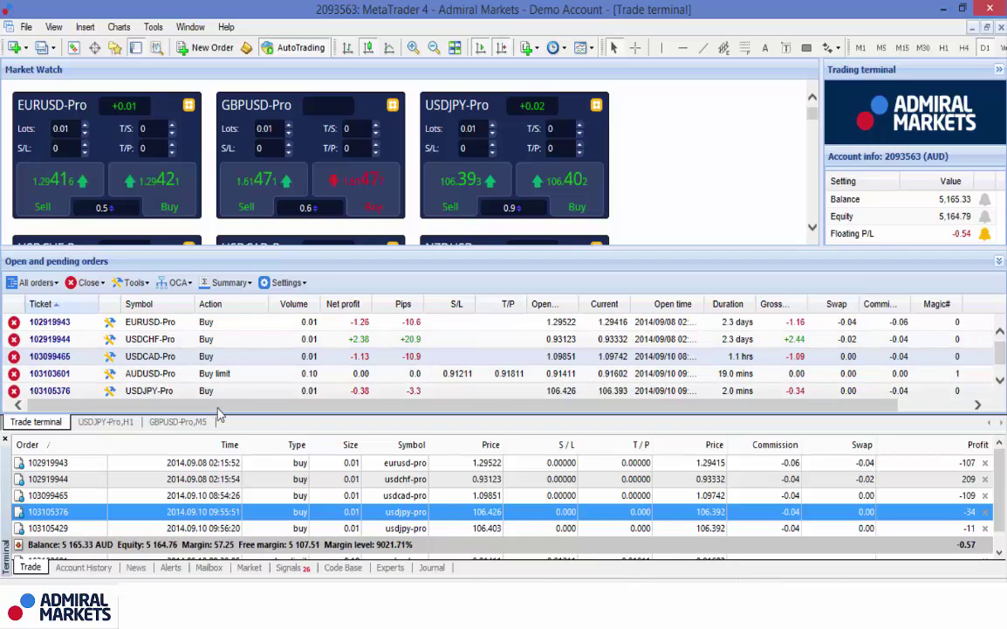
scroll(271, 372, down, 1)
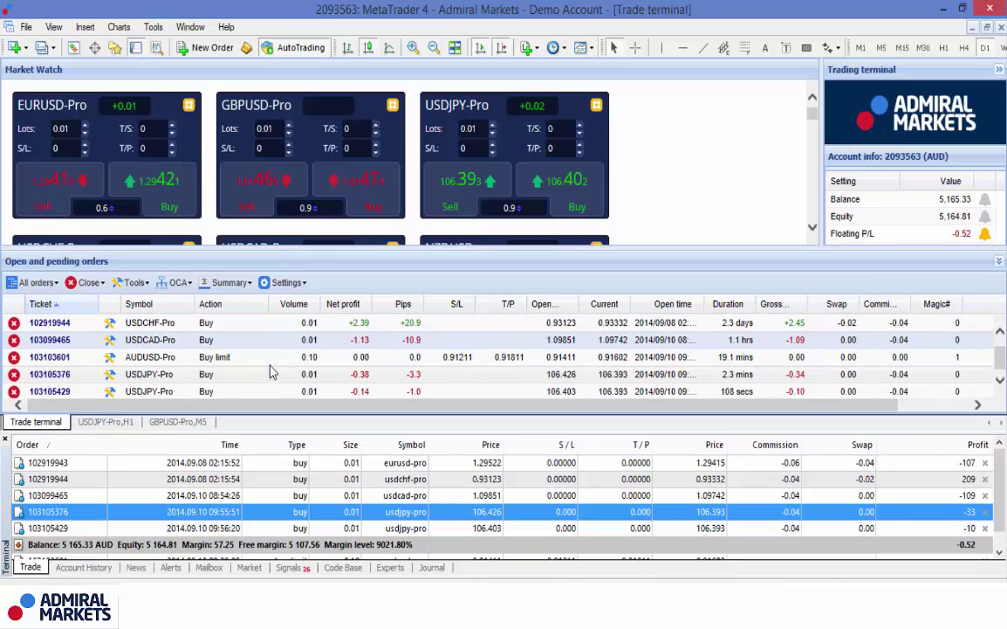
scroll(272, 372, down, 1)
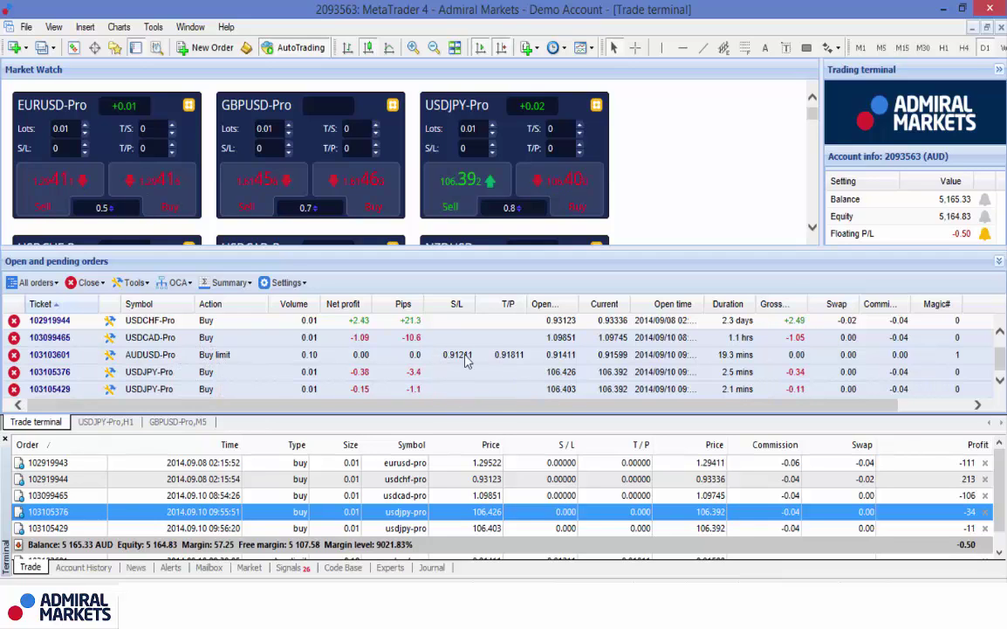
click(146, 282)
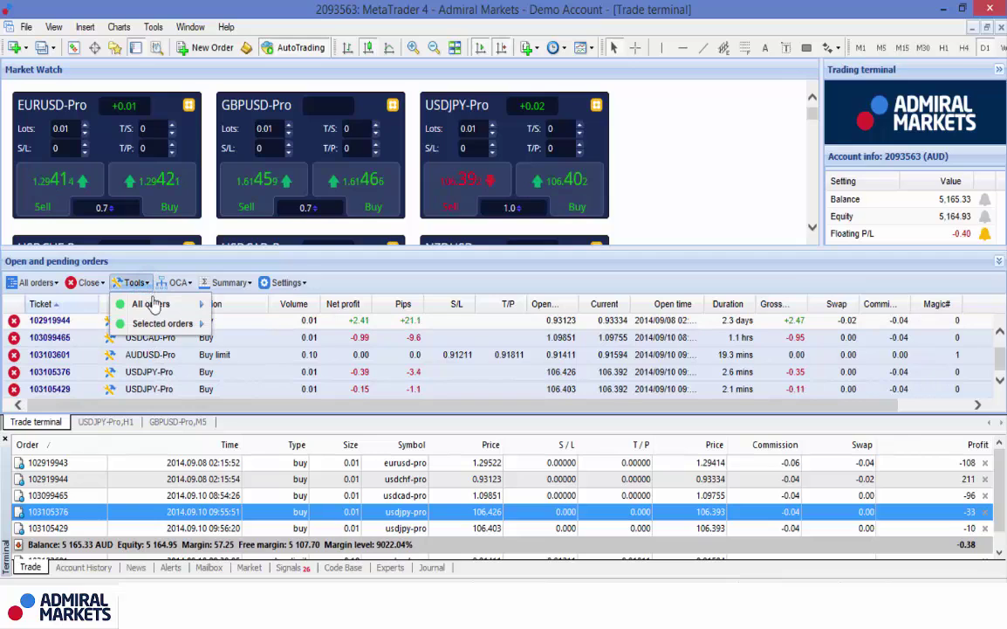
mouse_move(161, 325)
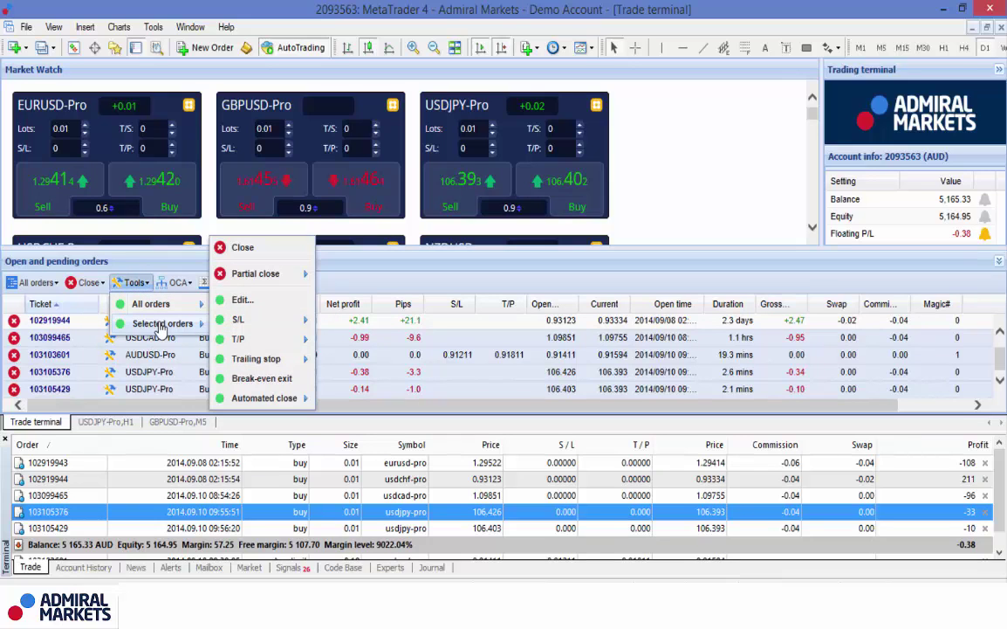
click(245, 248)
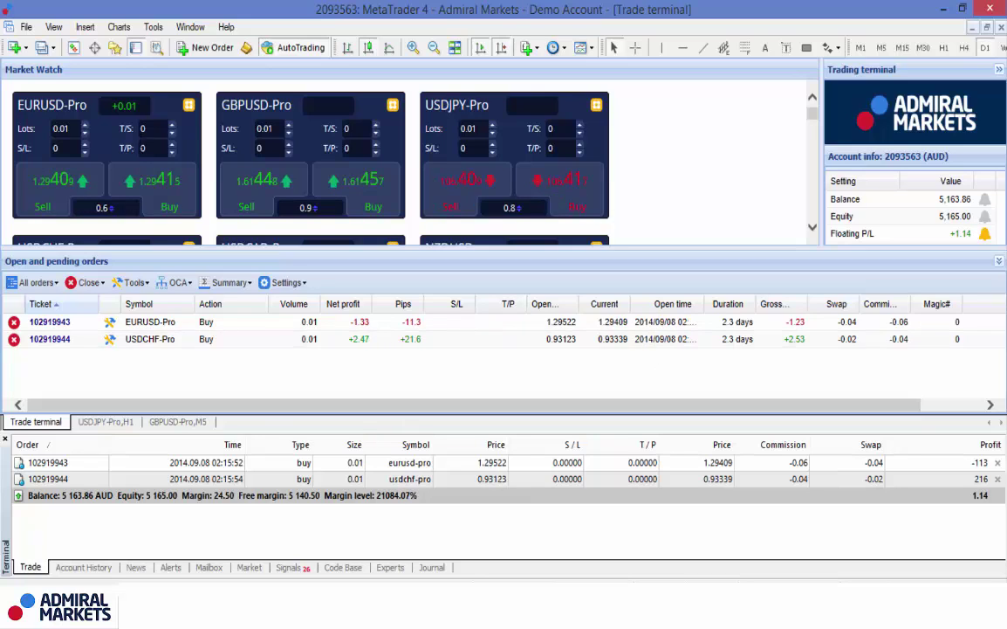
- Hide the Terminal panel and show the Navigator beside the GBPUSD-Pro,M5 chart
click(135, 48)
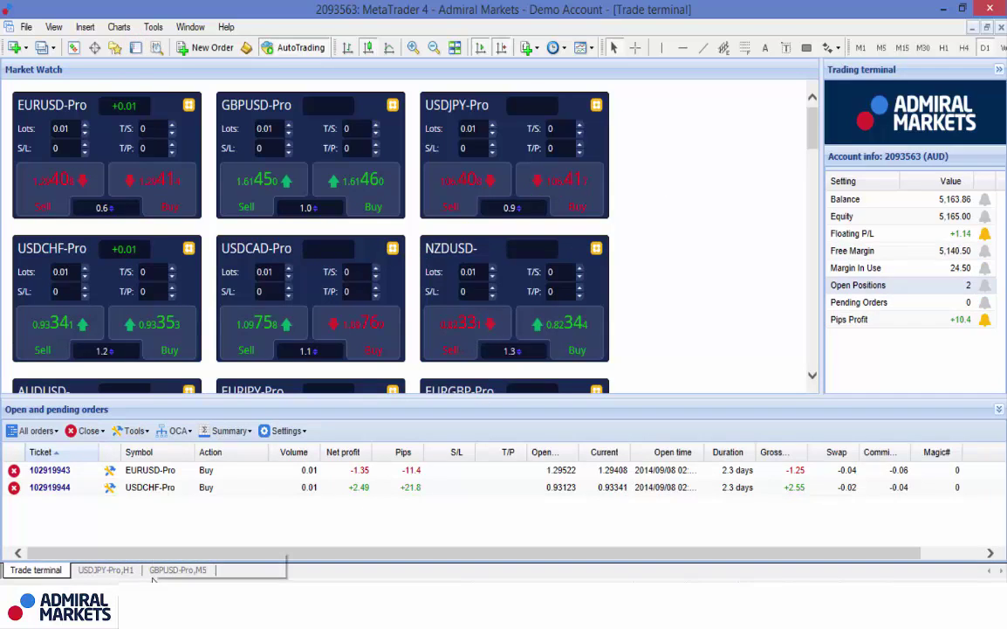
click(181, 570)
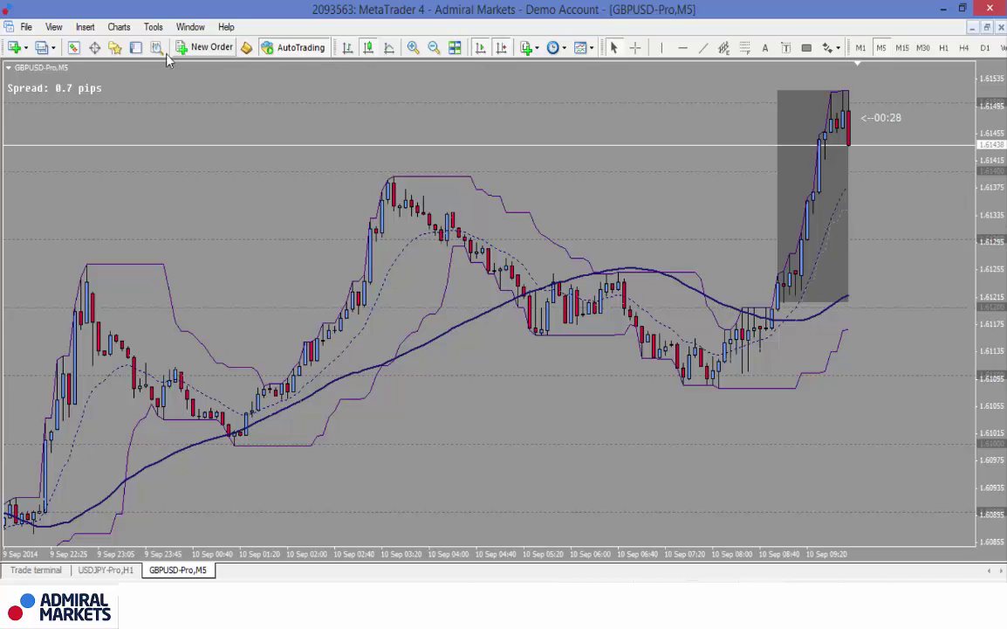
click(114, 47)
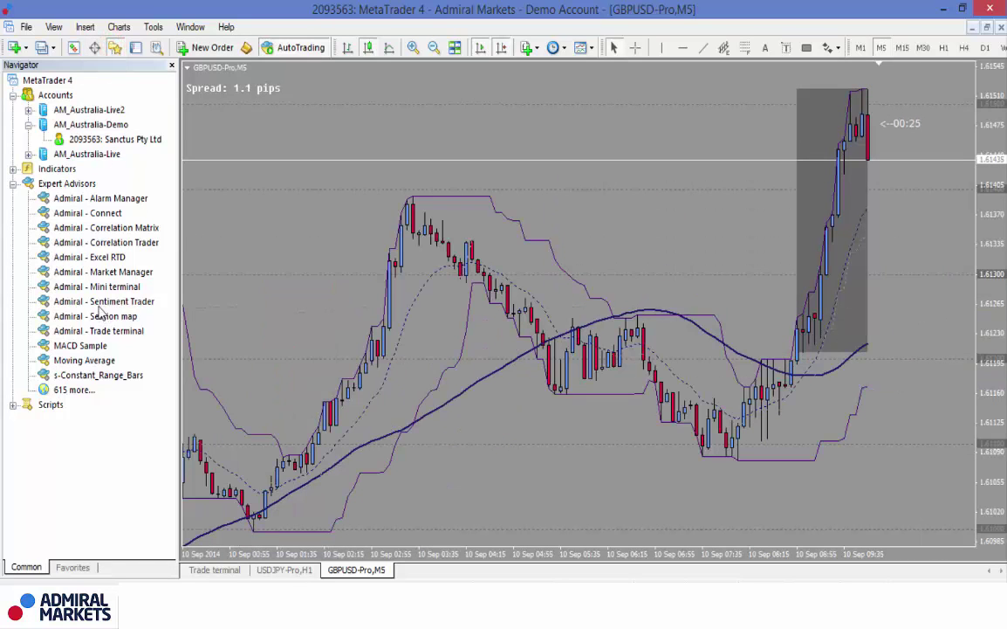
- Attach the Admiral - Mini terminal expert advisor to the GBPUSD-Pro,M5 chart with its default settings, and hide the Navigator
drag(101, 293, 211, 240)
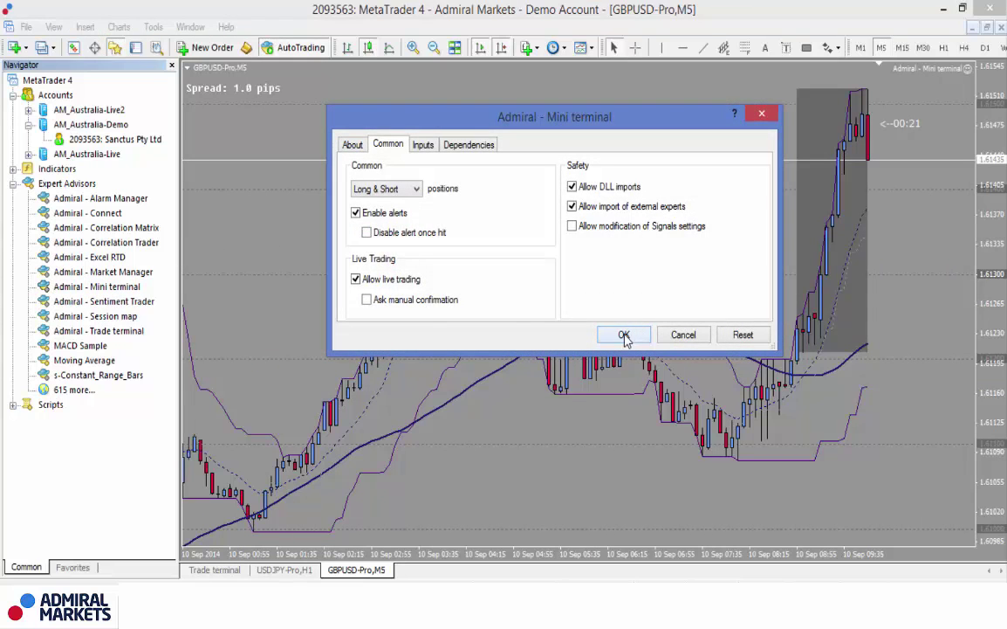
click(624, 334)
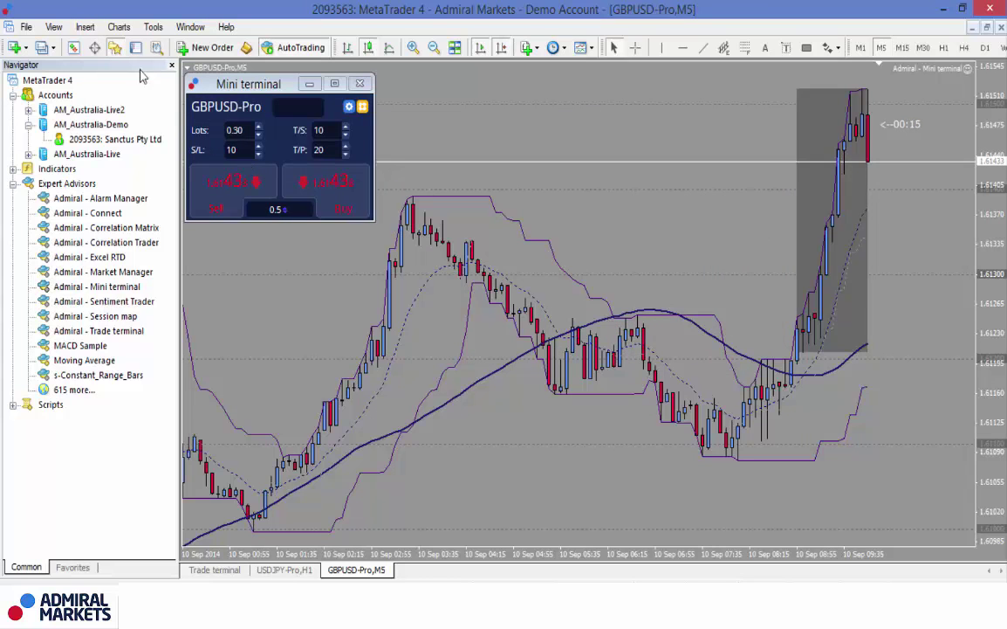
click(115, 48)
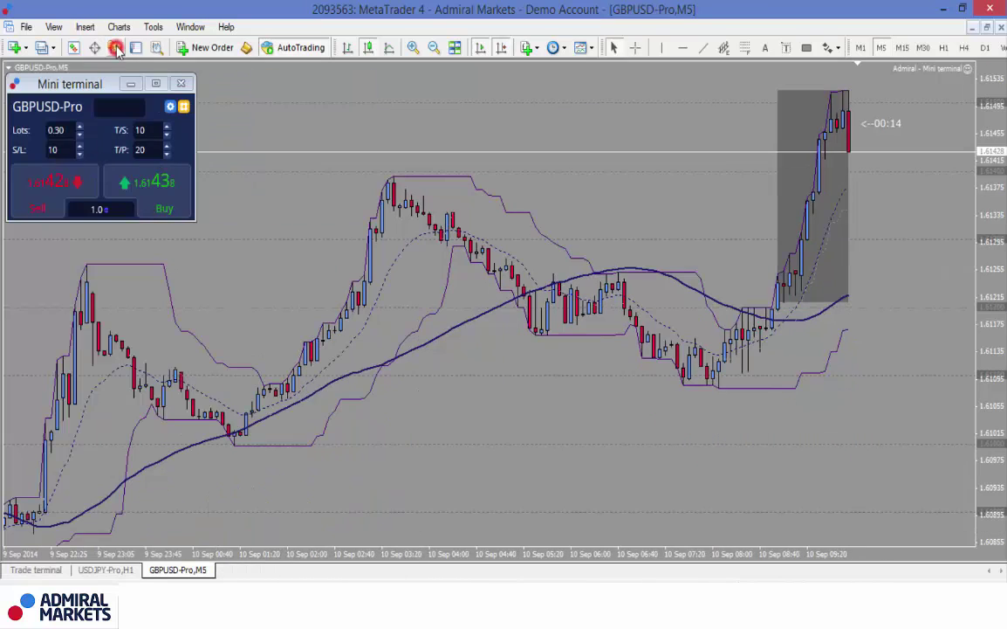
- Start a new order from the Mini terminal and set its lot size to 0.5 % of equity
click(183, 108)
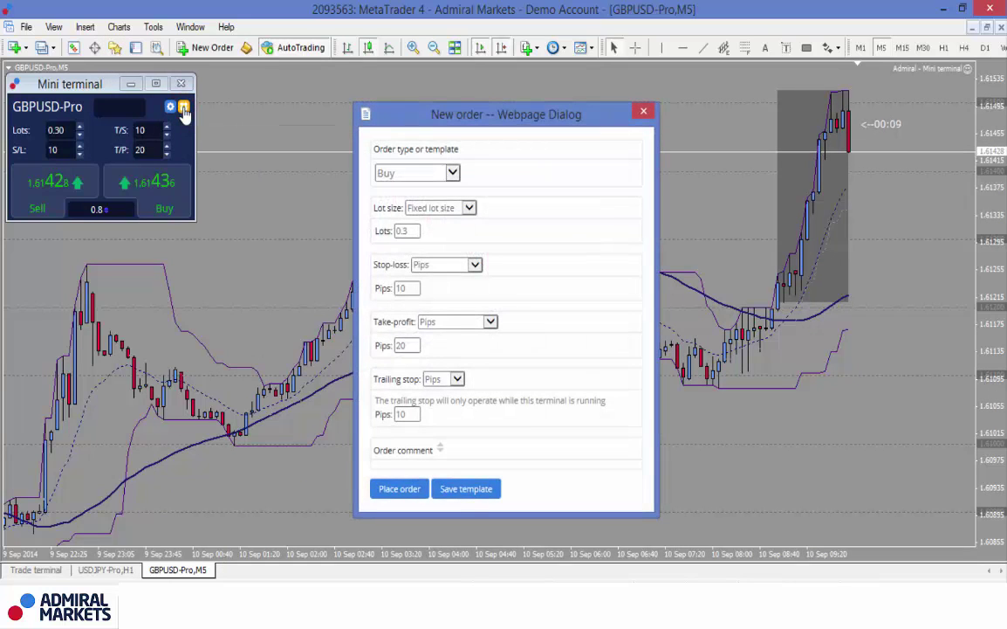
click(469, 208)
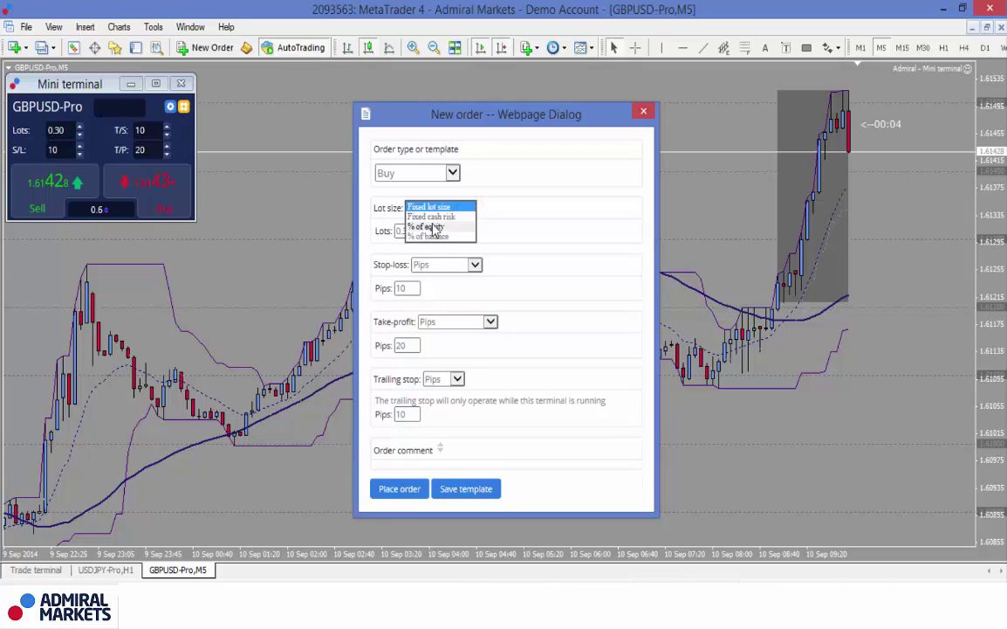
click(434, 227)
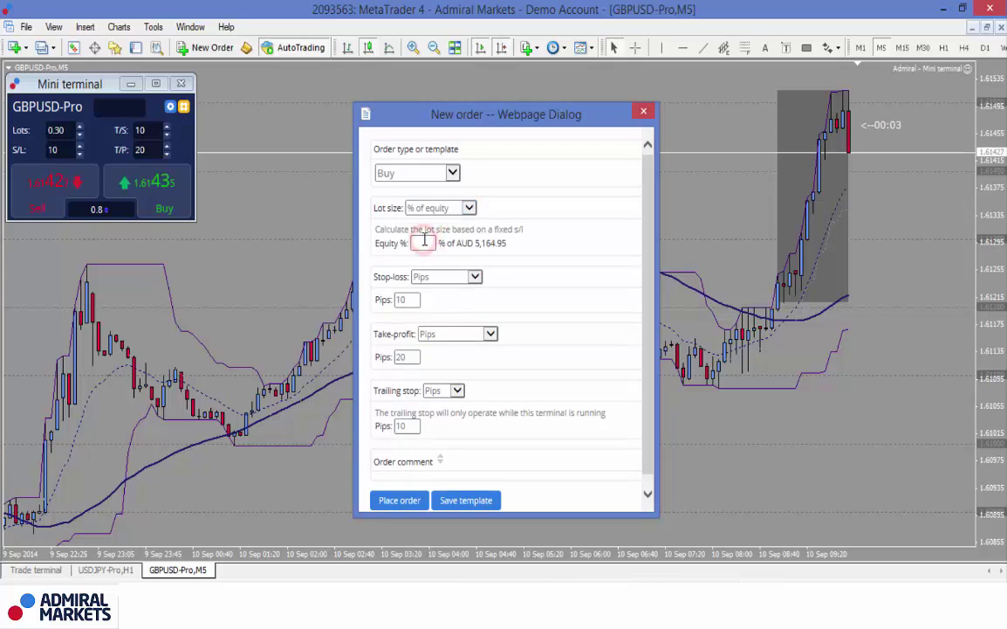
click(424, 241)
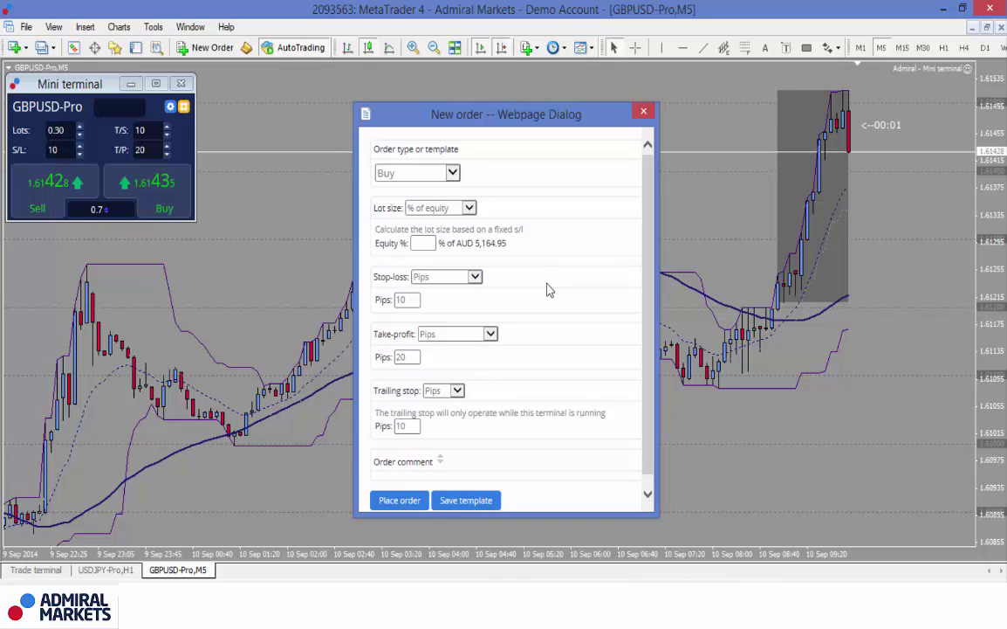
text(0.5)
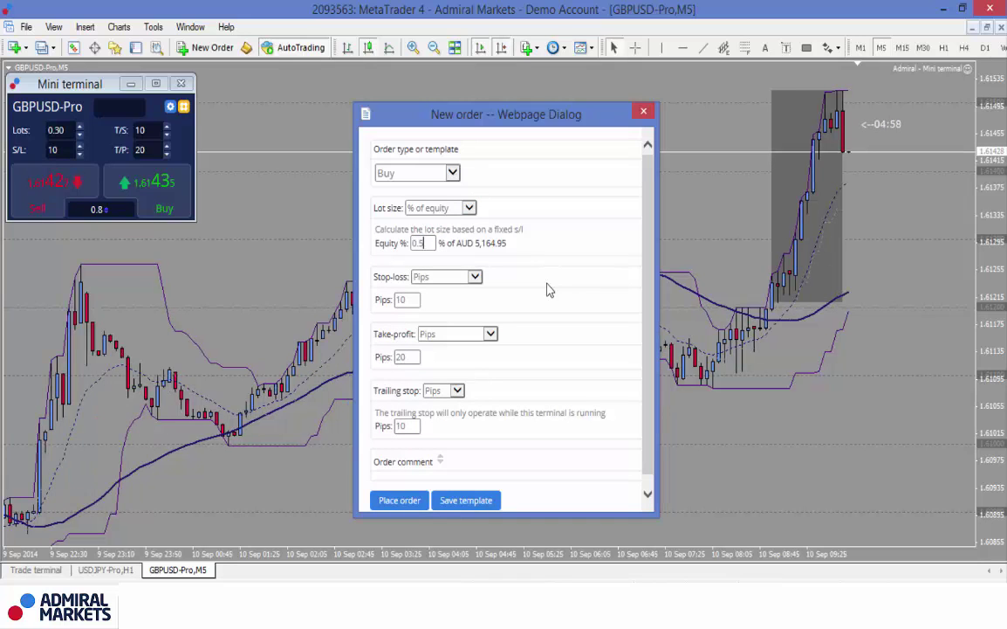
- Set the new order's stop-loss to 15 pips and its take-profit to 30 pips
click(411, 300)
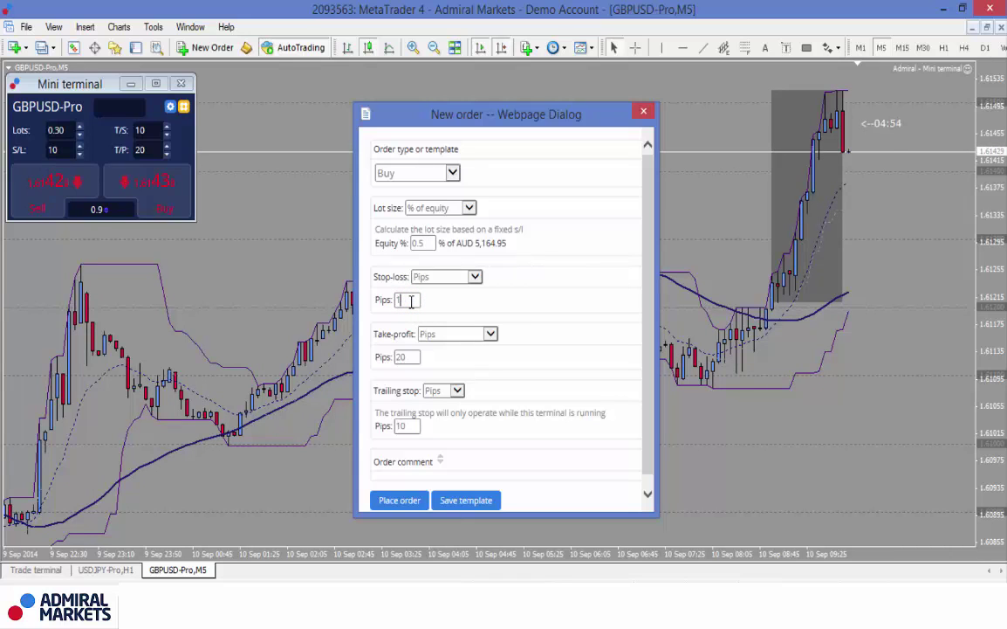
text(5)
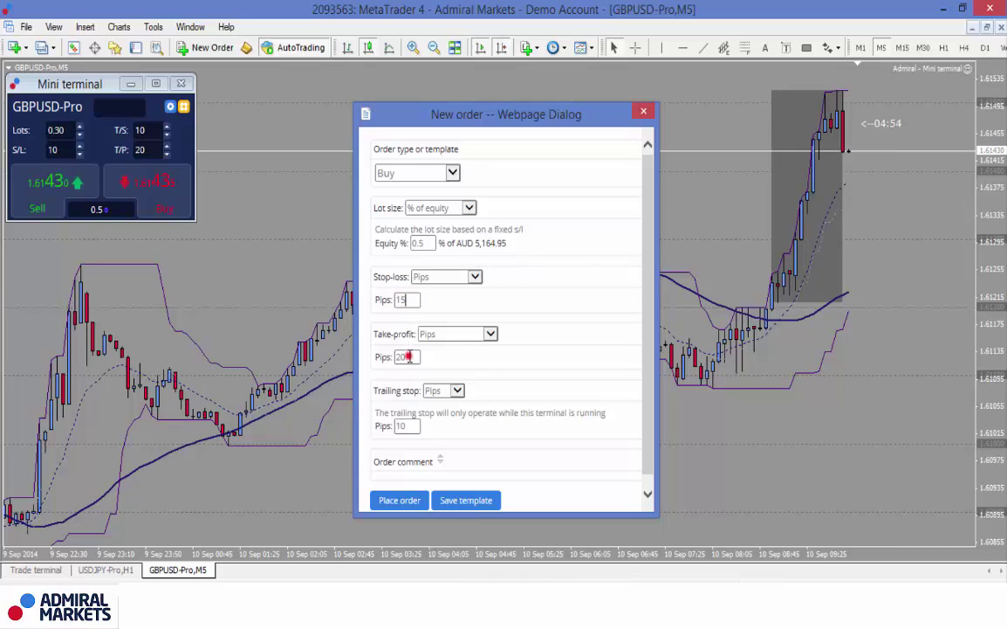
click(408, 356)
key(BackSpace)
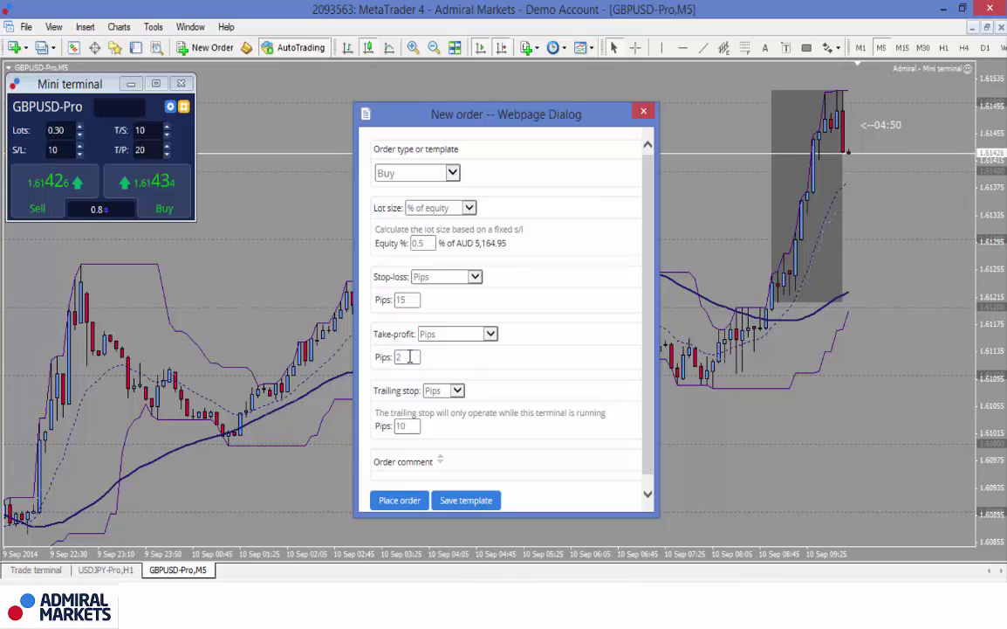
key(BackSpace)
text(30)
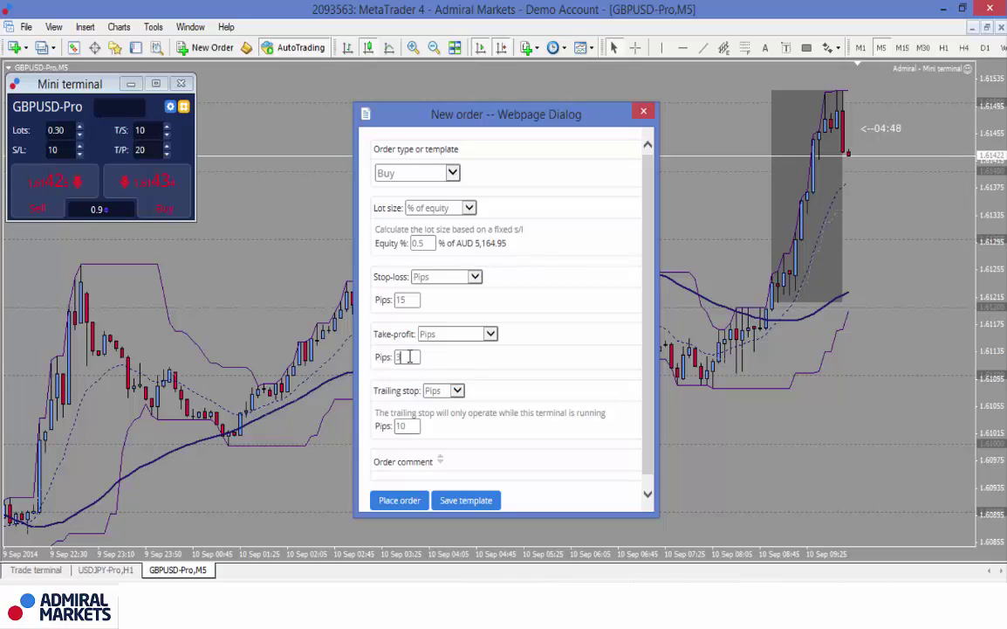
- Set the new order's trailing stop to (none)
click(413, 426)
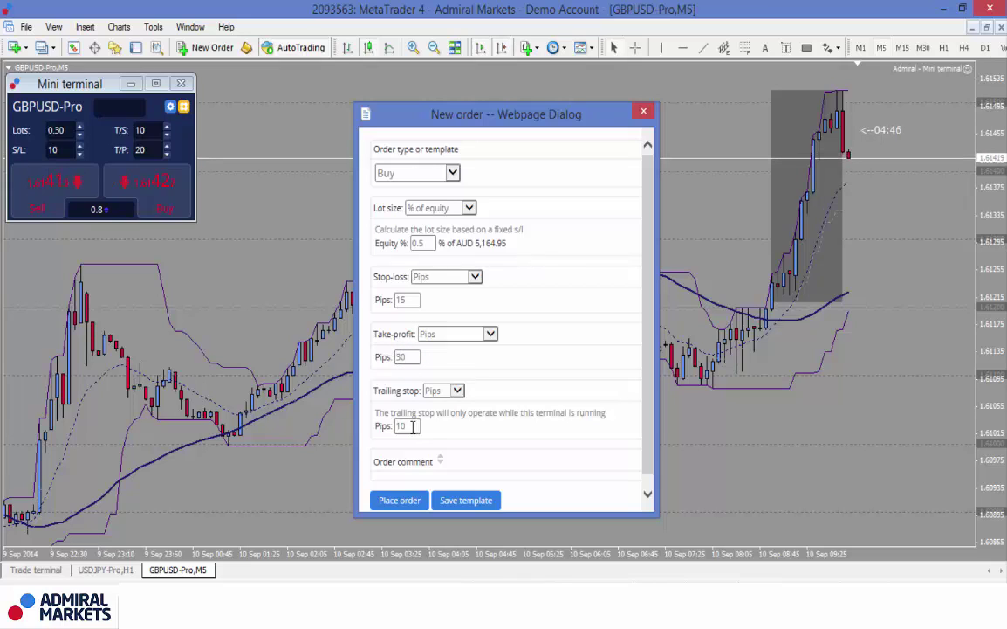
click(458, 391)
click(502, 391)
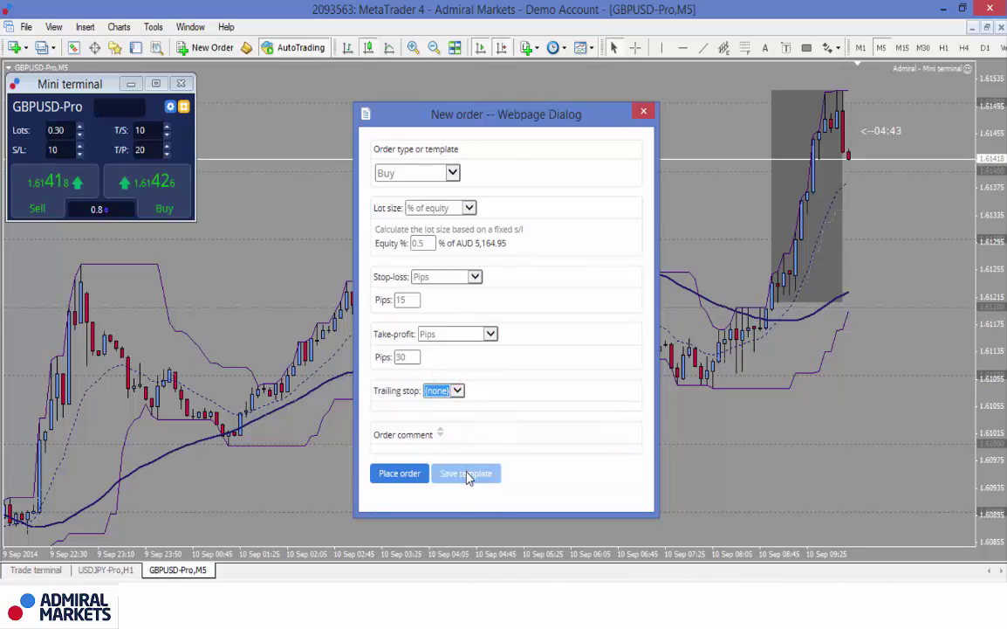
- Save the buy order definition as a template named "london buy", overwriting the existing template
click(467, 473)
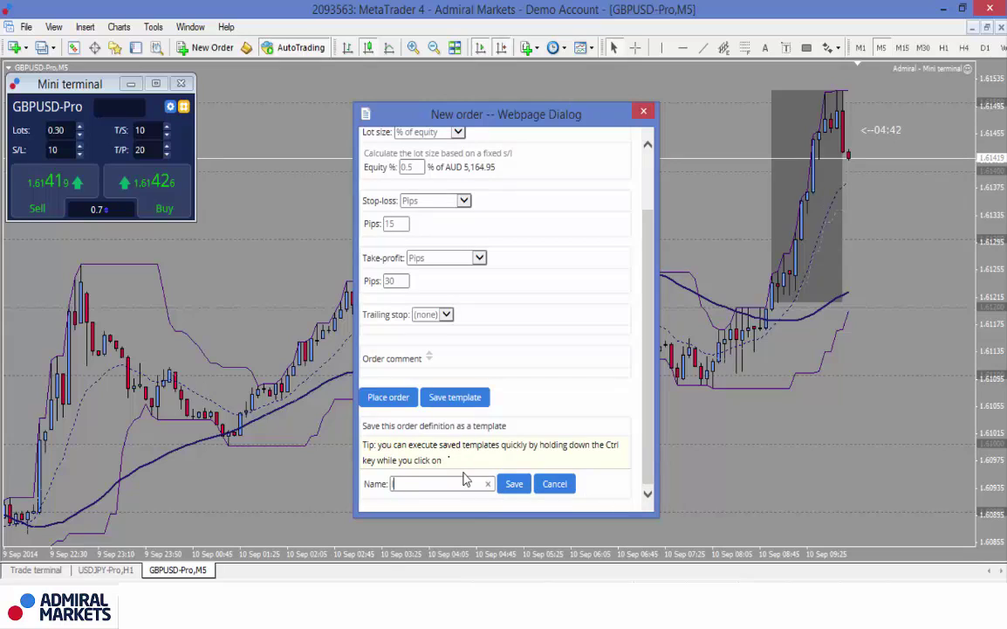
text(london)
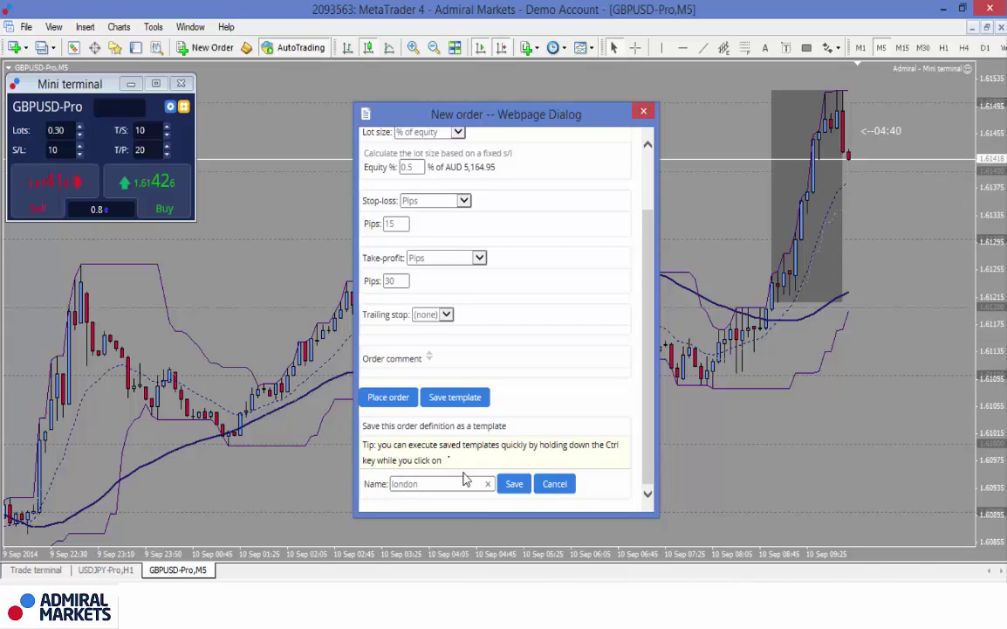
text( buy)
click(520, 484)
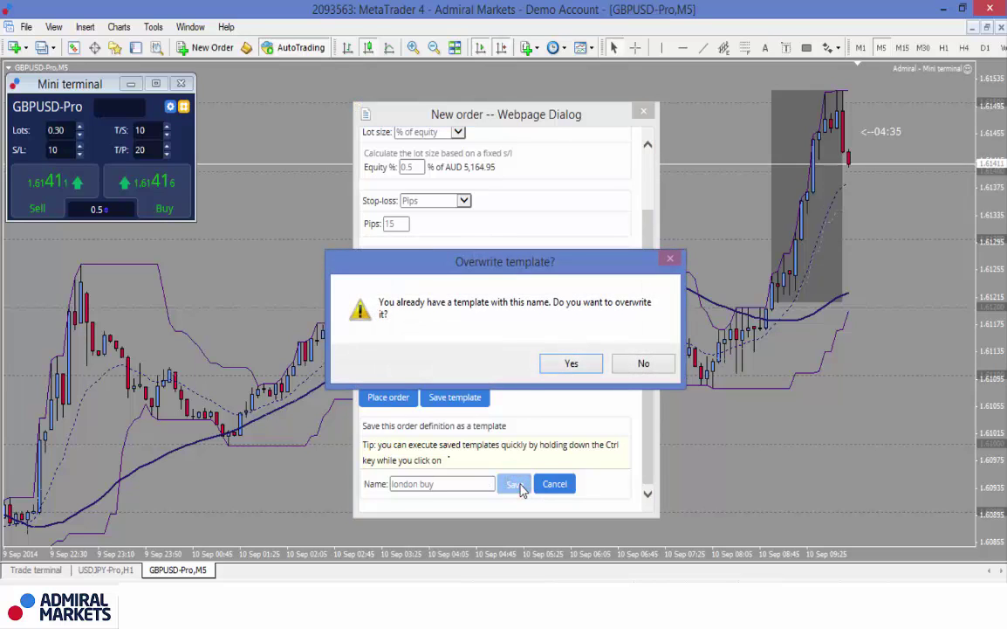
click(572, 363)
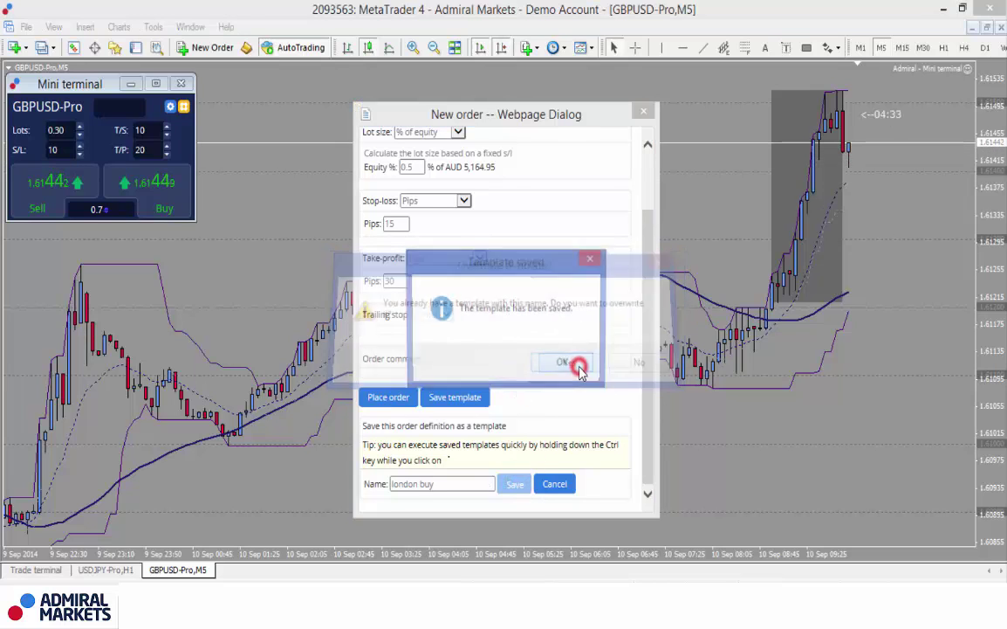
click(563, 363)
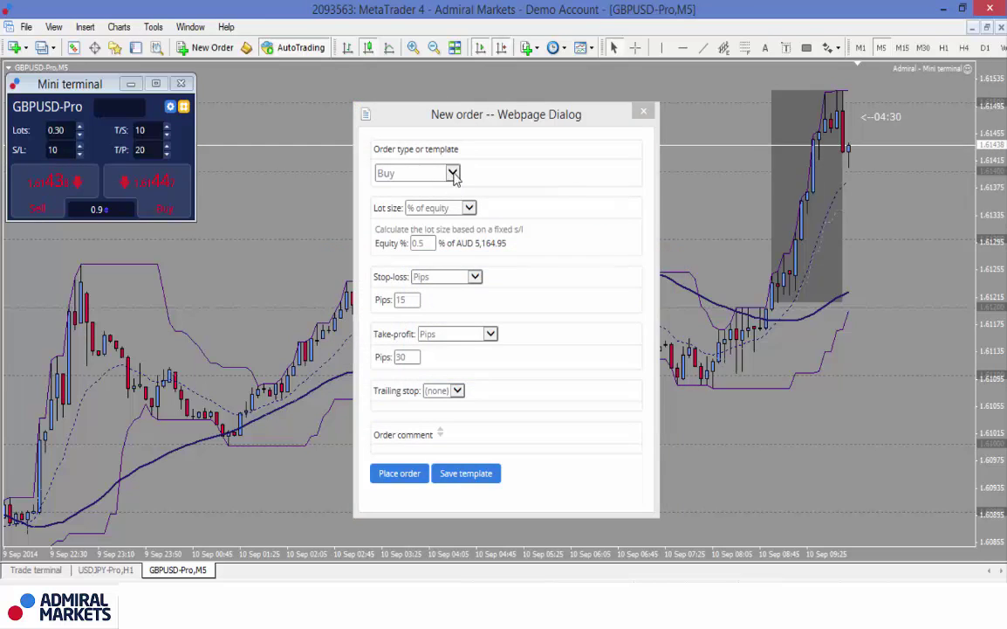
- Change the order type to Sell, save it as template "london sell" over the existing one, and close the order dialog
click(454, 172)
click(405, 184)
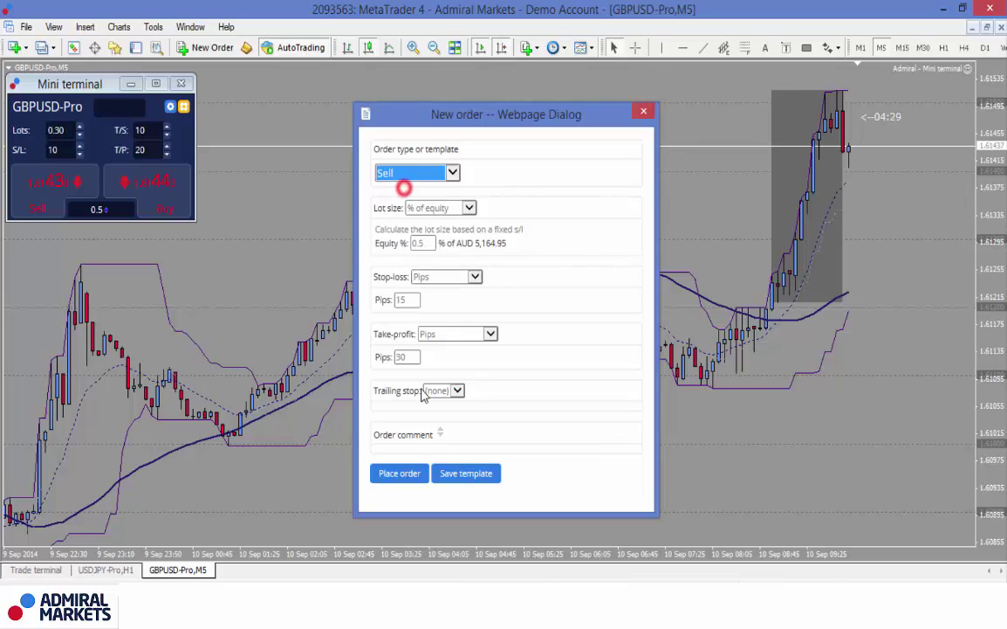
click(463, 473)
click(451, 480)
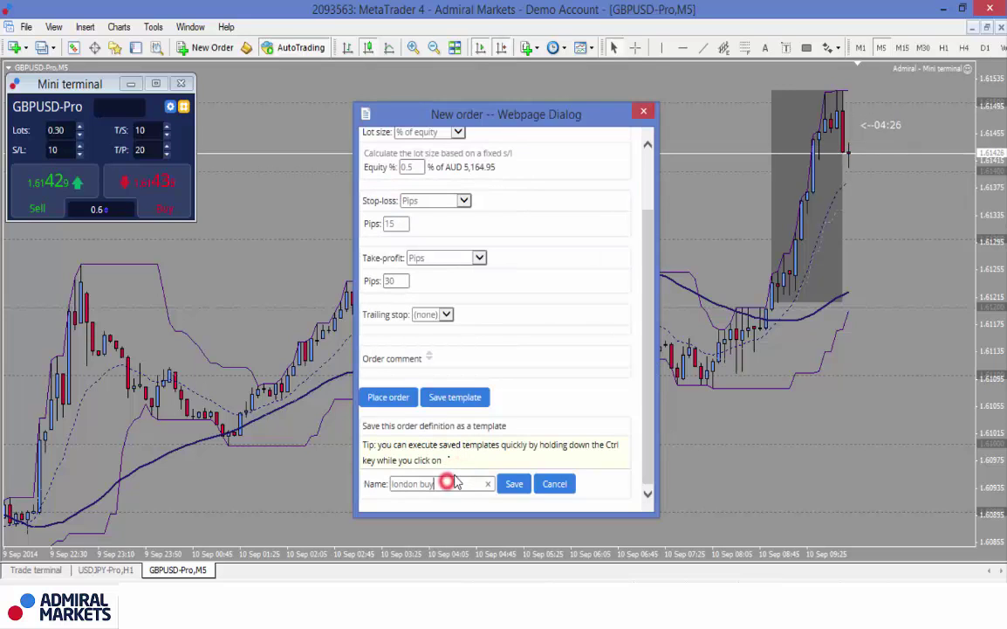
key(BackSpace)
key(BackSpace)
key(BackSpace)
text(s)
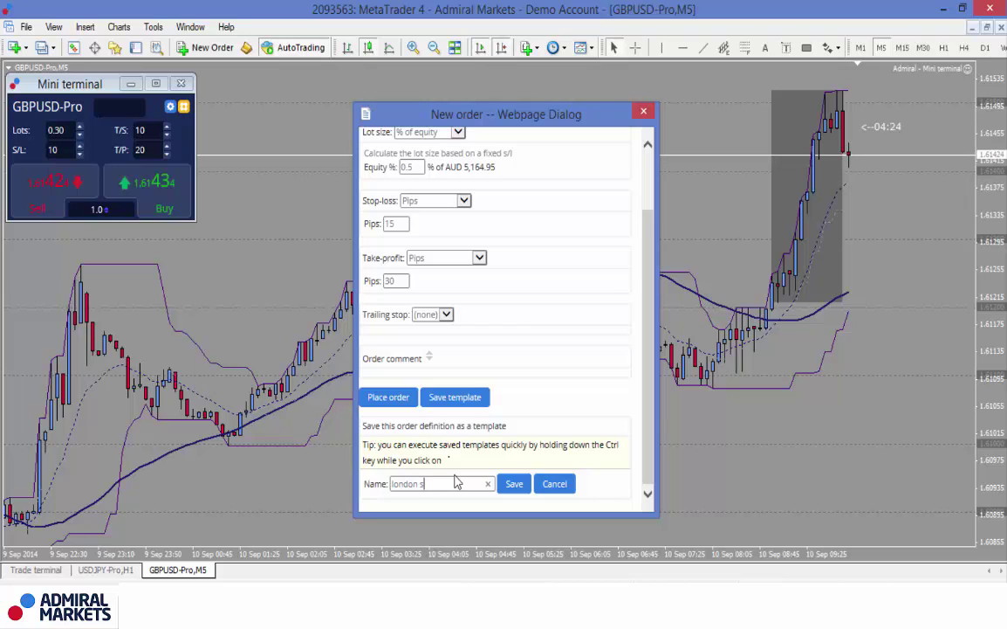
text(ell)
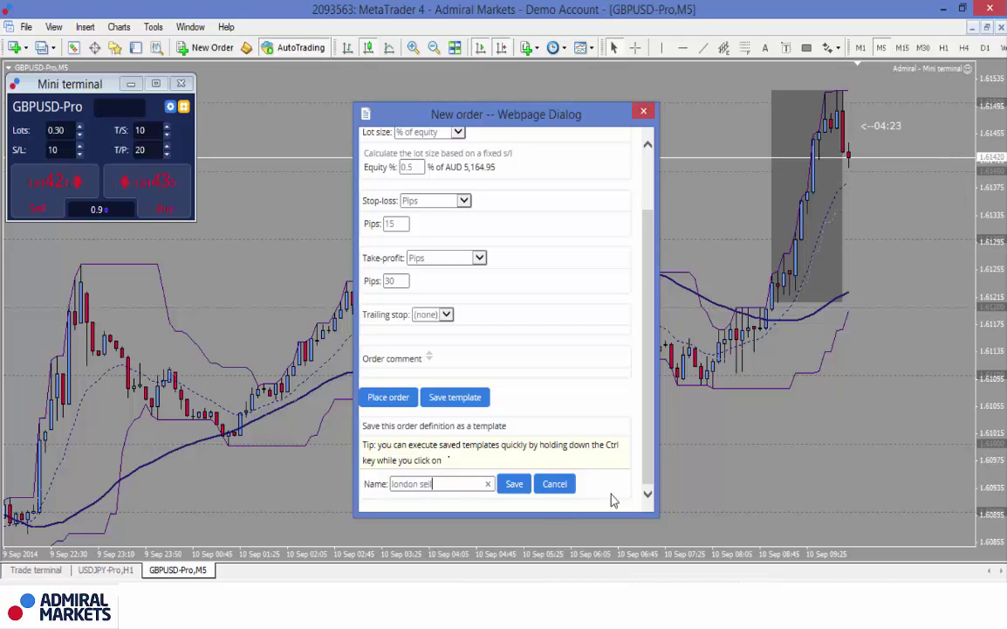
click(506, 485)
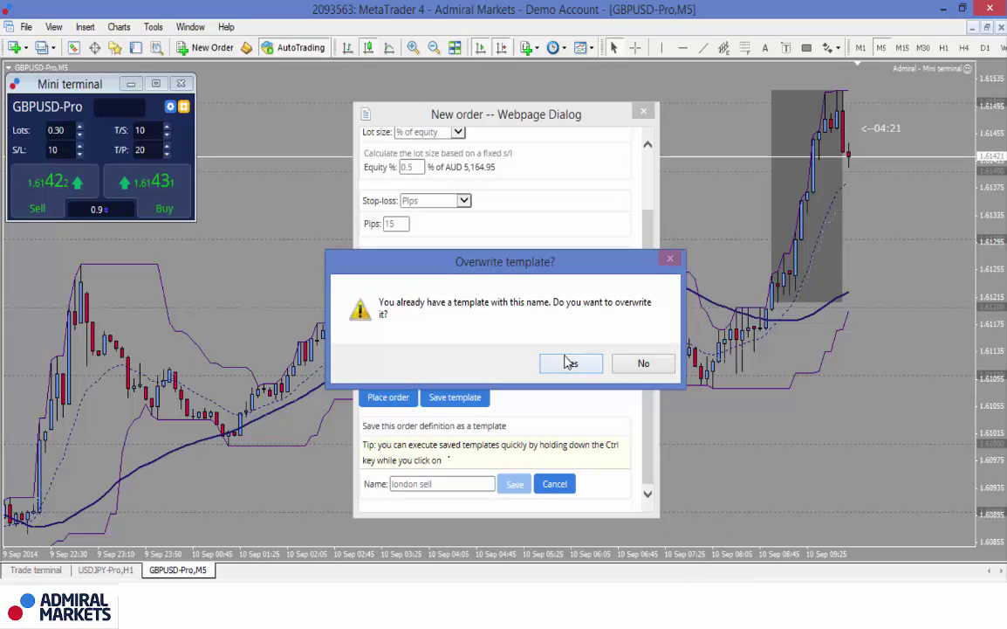
click(571, 362)
click(559, 363)
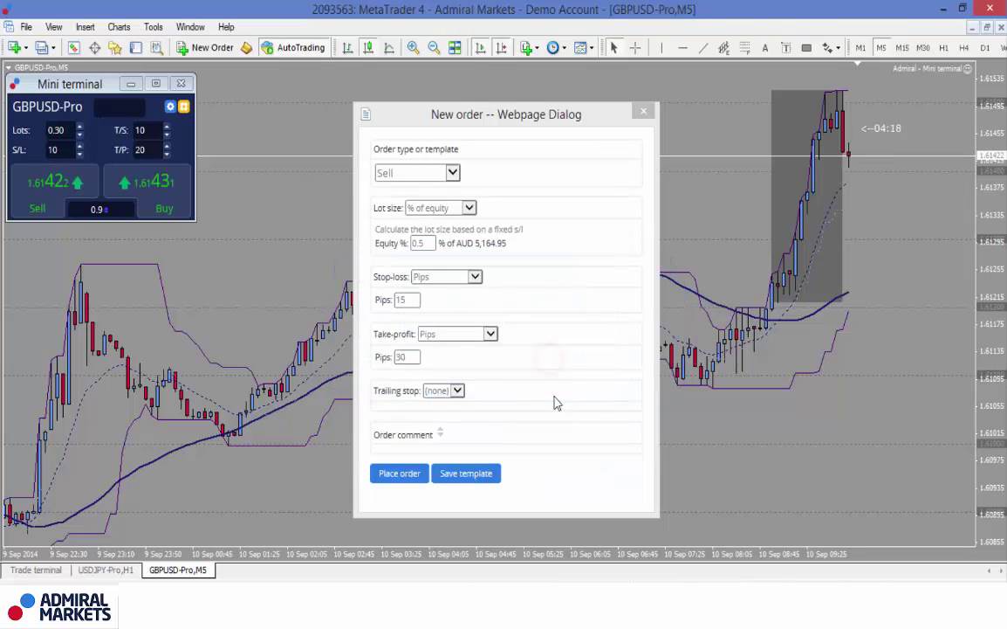
click(643, 116)
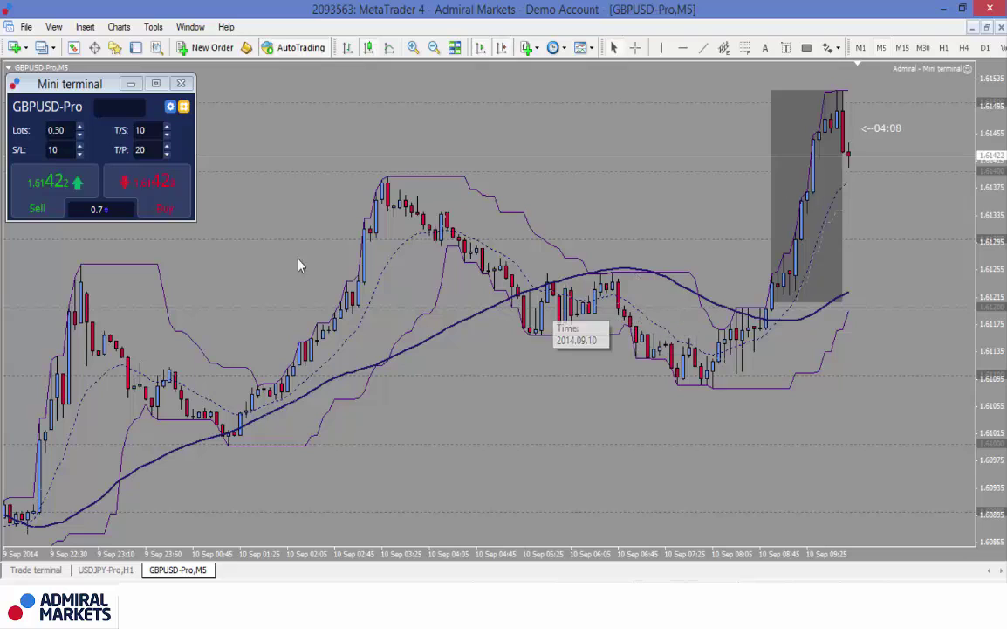
- Run the saved London buy template on GBPUSD-Pro and compress the chart's price scale to fit the order's stop-loss and take-profit levels
click(183, 108)
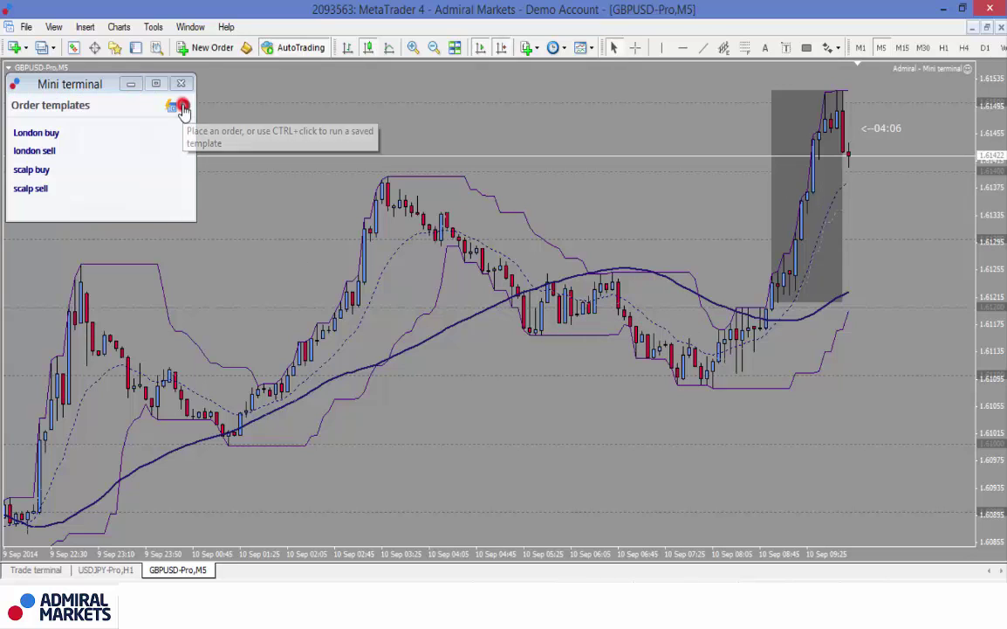
click(59, 135)
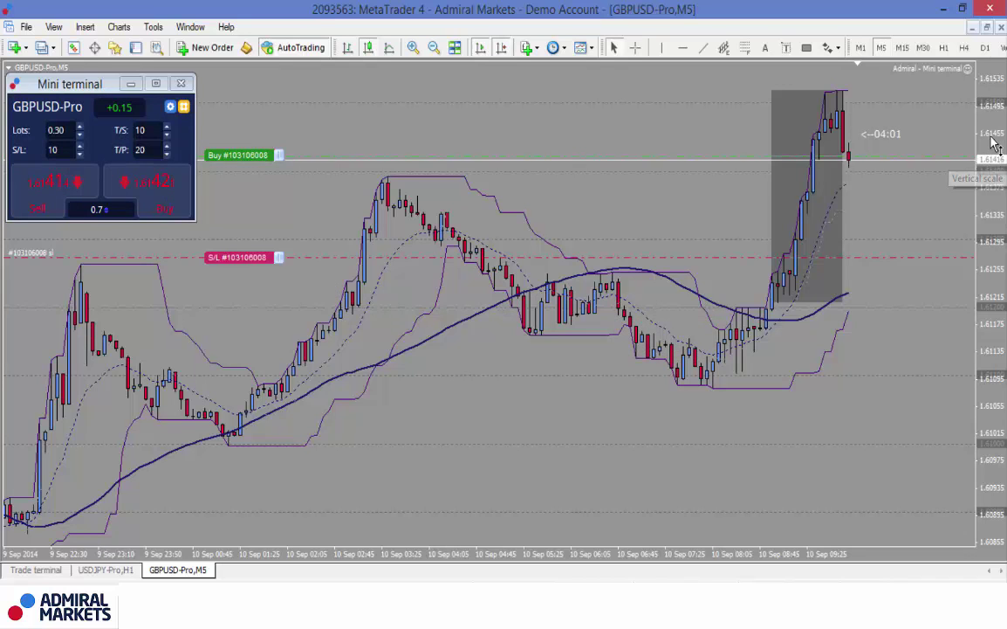
drag(992, 139, 995, 197)
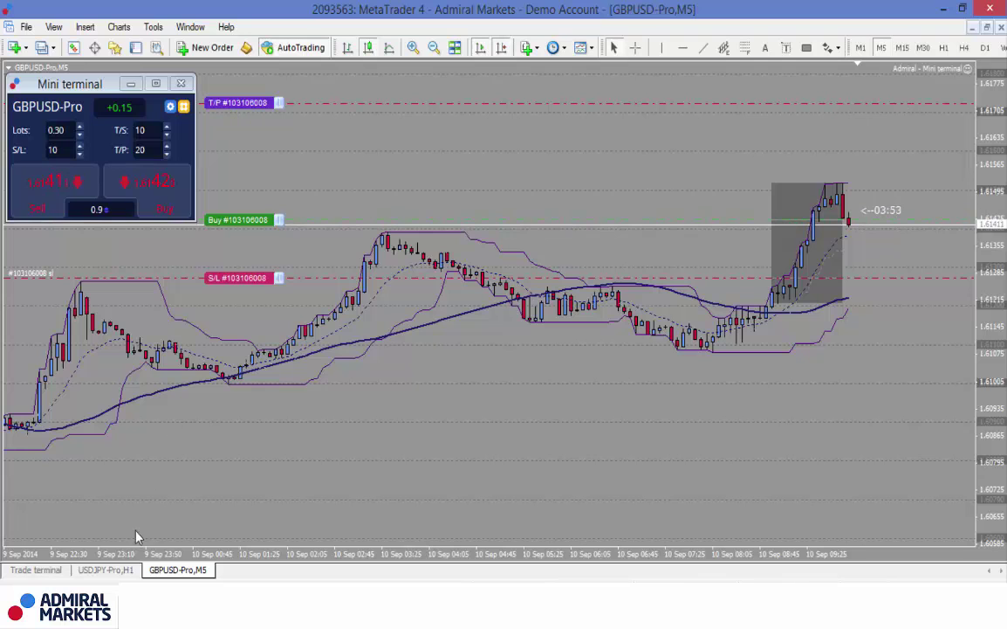
- Show the Terminal panel, examine the gbpusd-pro order in the Trade list, and hide the panel again
click(136, 47)
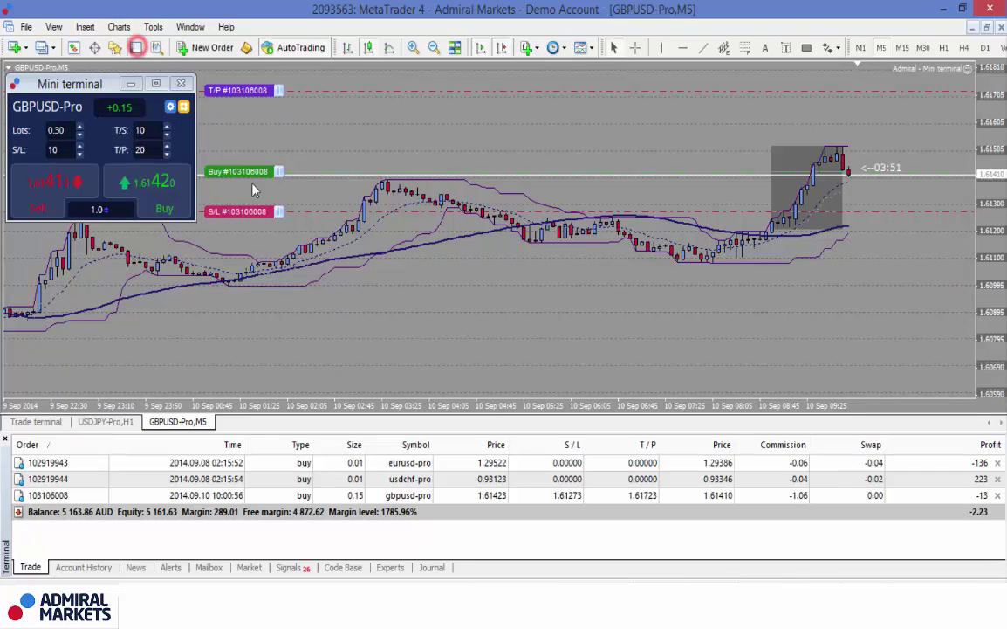
click(356, 495)
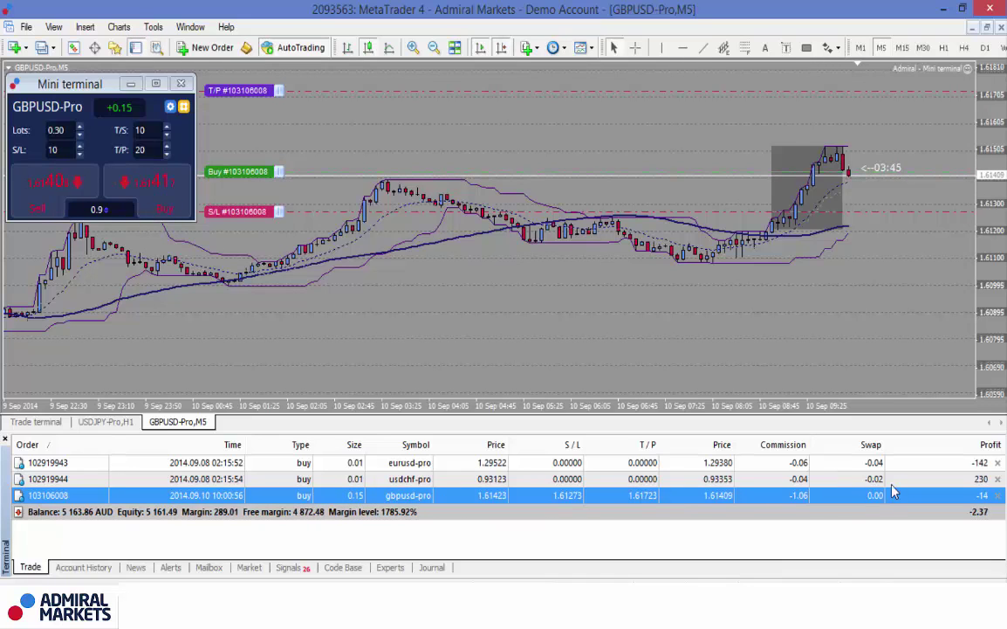
click(135, 48)
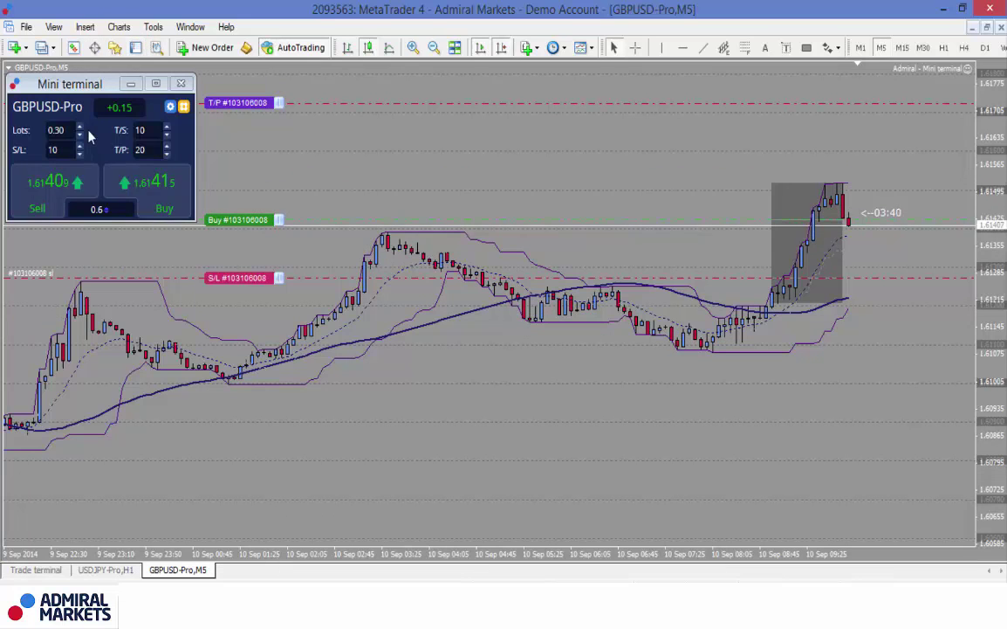
- Switch to the Trade terminal, select the GBPUSD-Pro order and create a new automated close for it
click(38, 573)
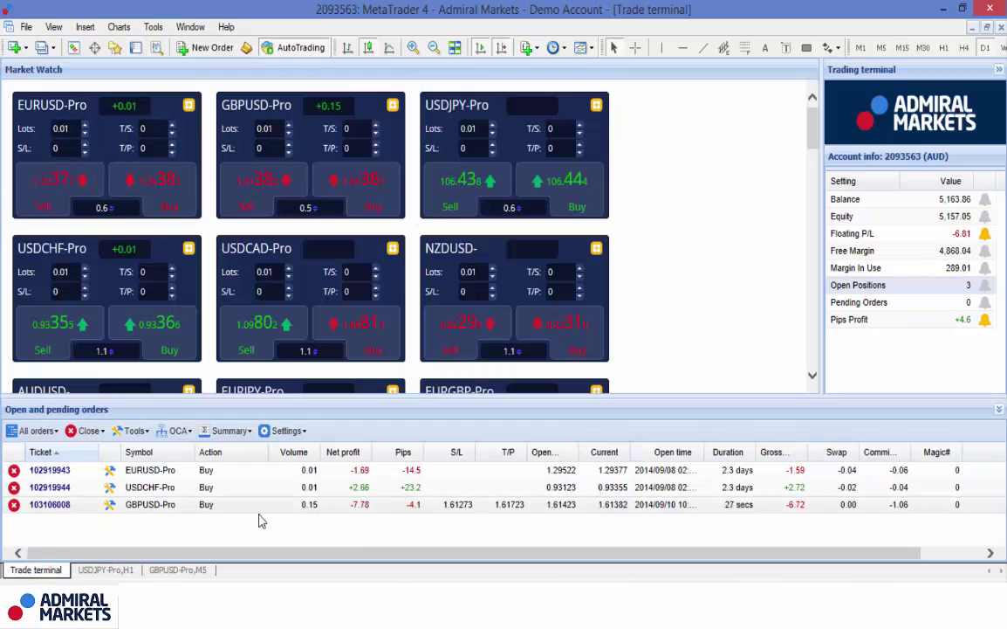
click(247, 504)
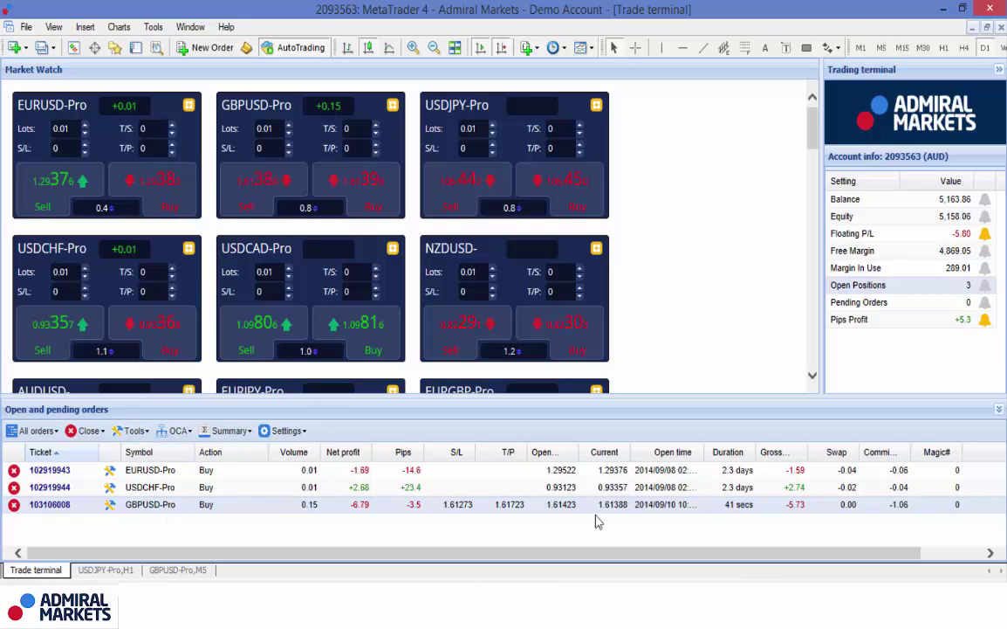
click(135, 429)
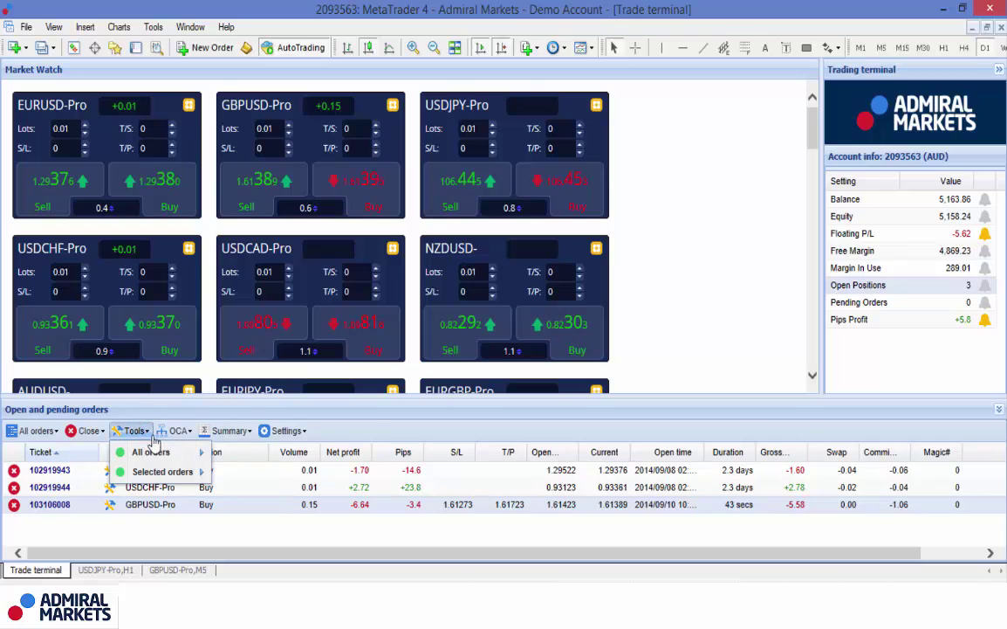
click(175, 431)
click(135, 430)
mouse_move(175, 472)
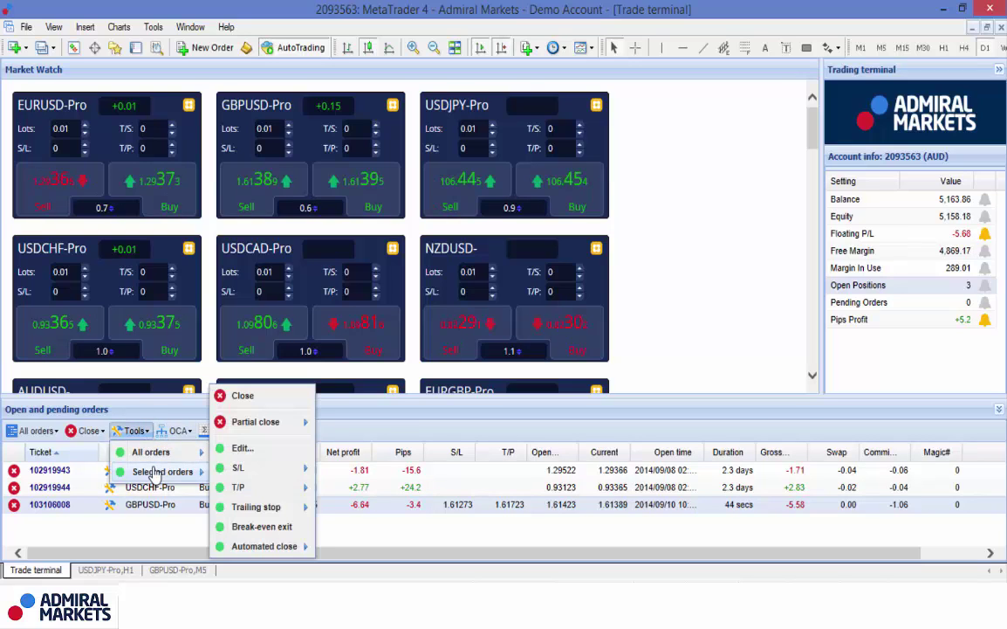
mouse_move(266, 547)
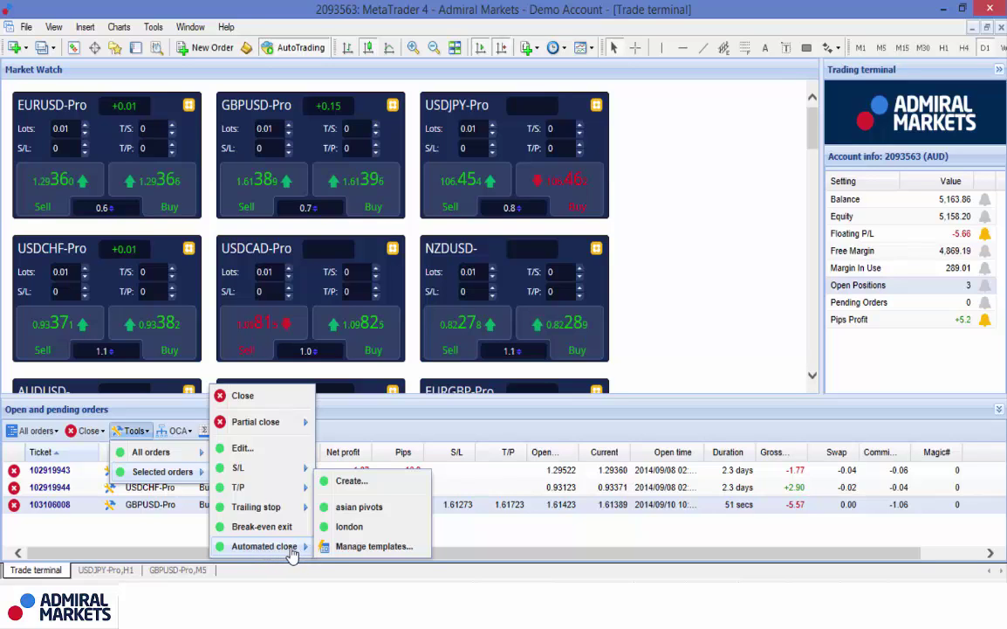
click(352, 481)
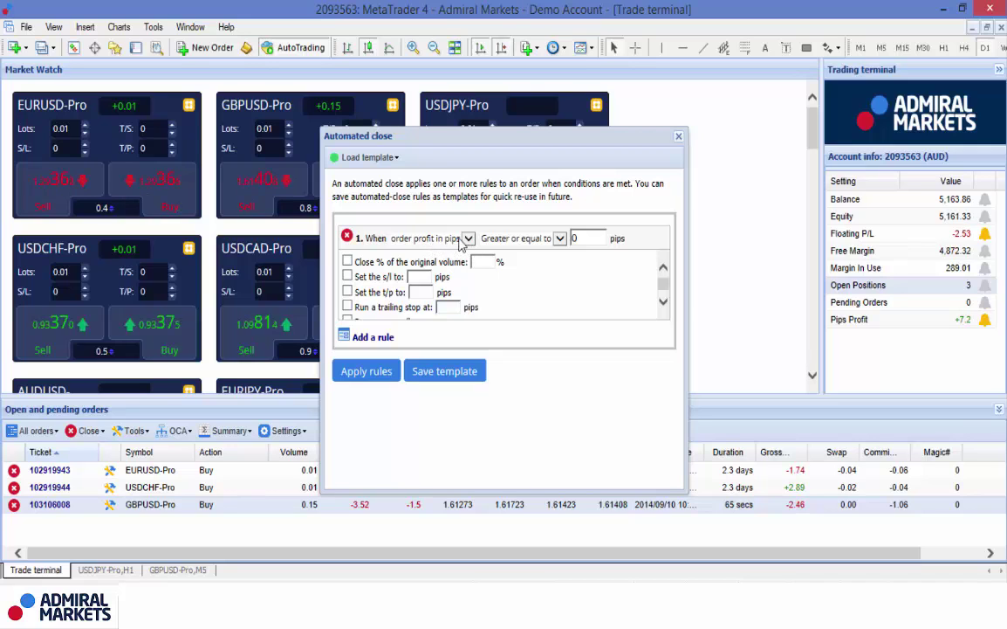
- Set the first rule's condition to order profit in pips greater or equal to 7
click(559, 238)
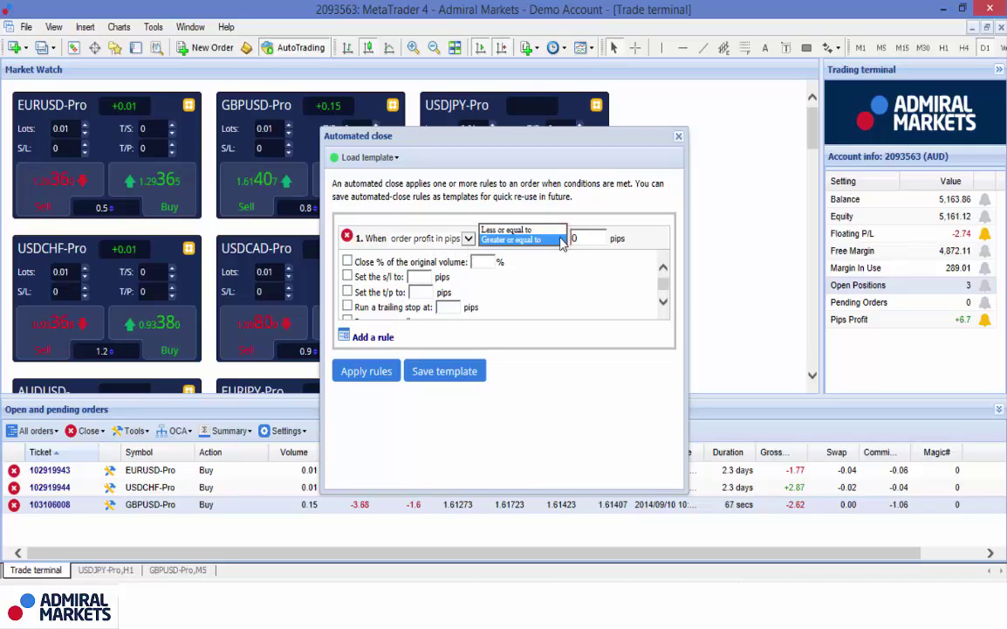
click(553, 240)
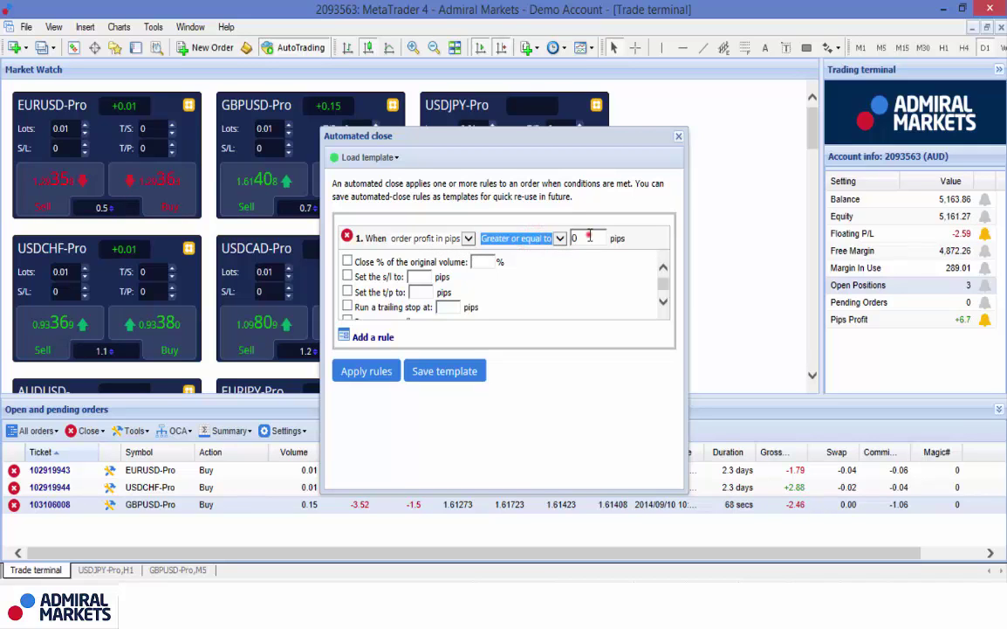
click(590, 235)
key(BackSpace)
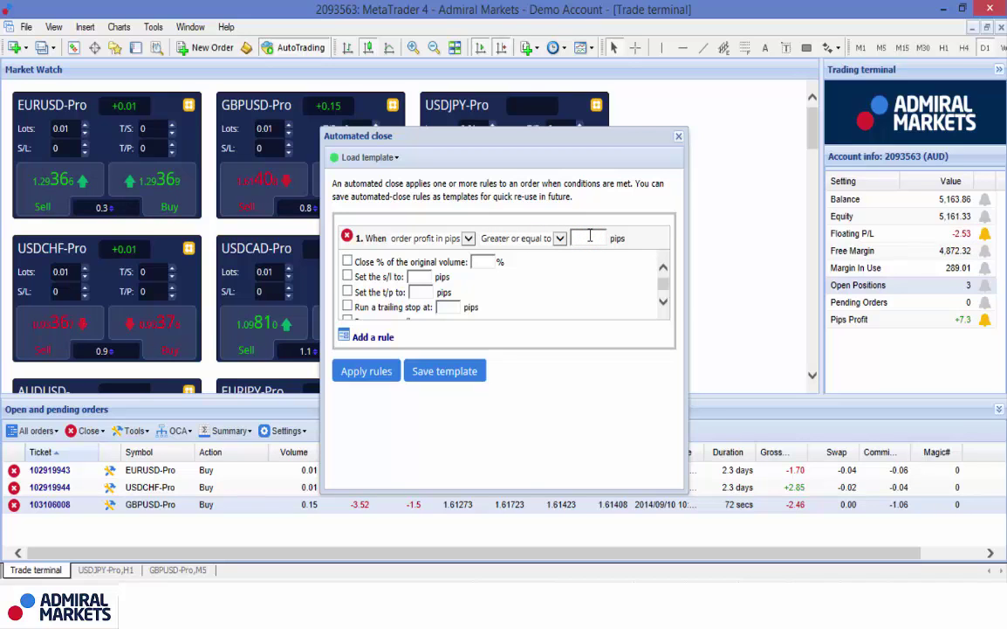
text(7)
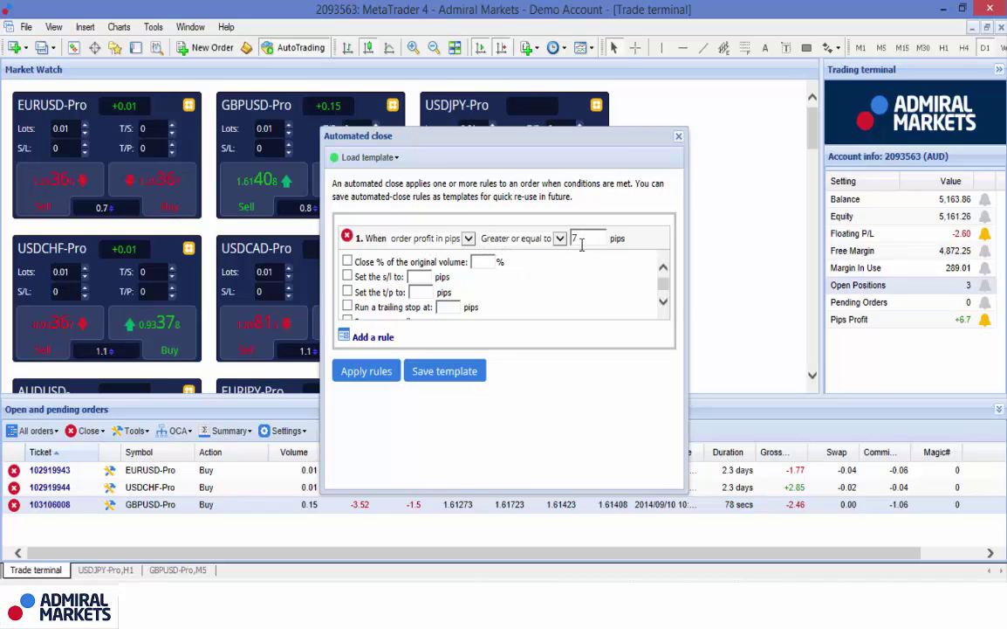
- Have the rule close 50% of the original volume and set the stop-loss to 14 pips
click(348, 261)
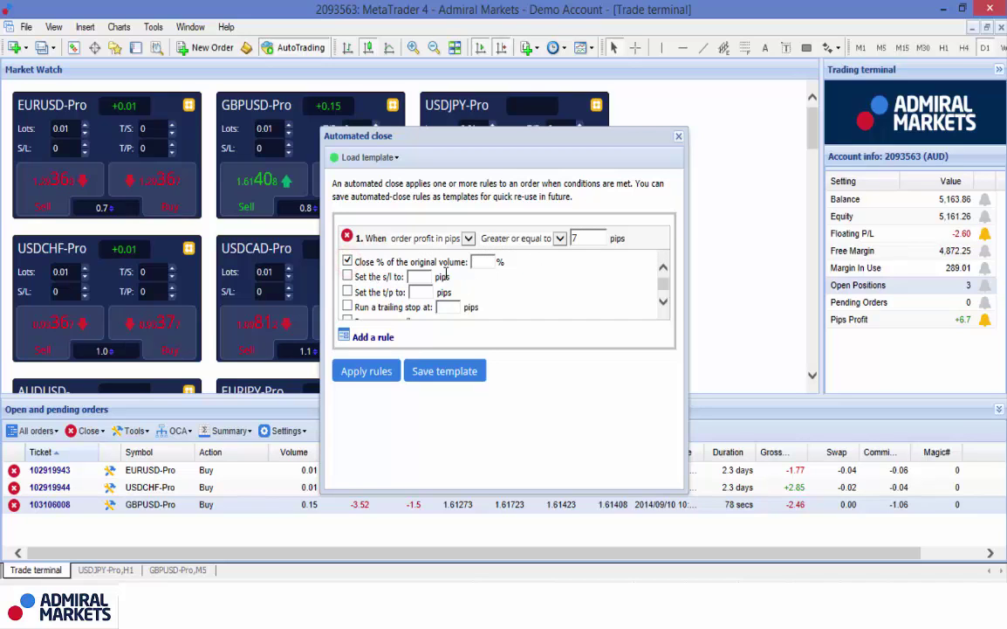
click(480, 261)
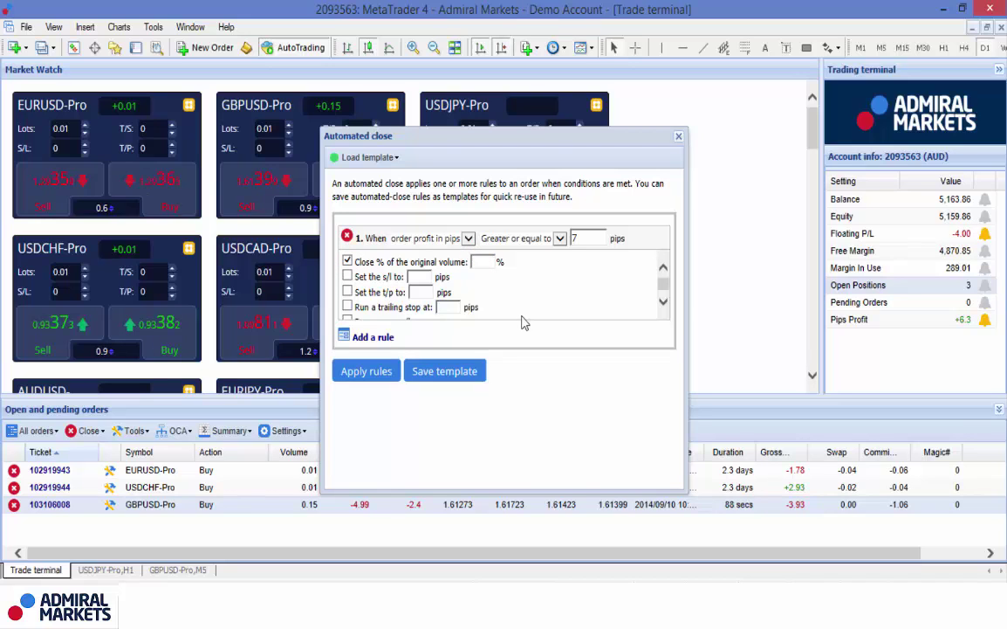
text(50)
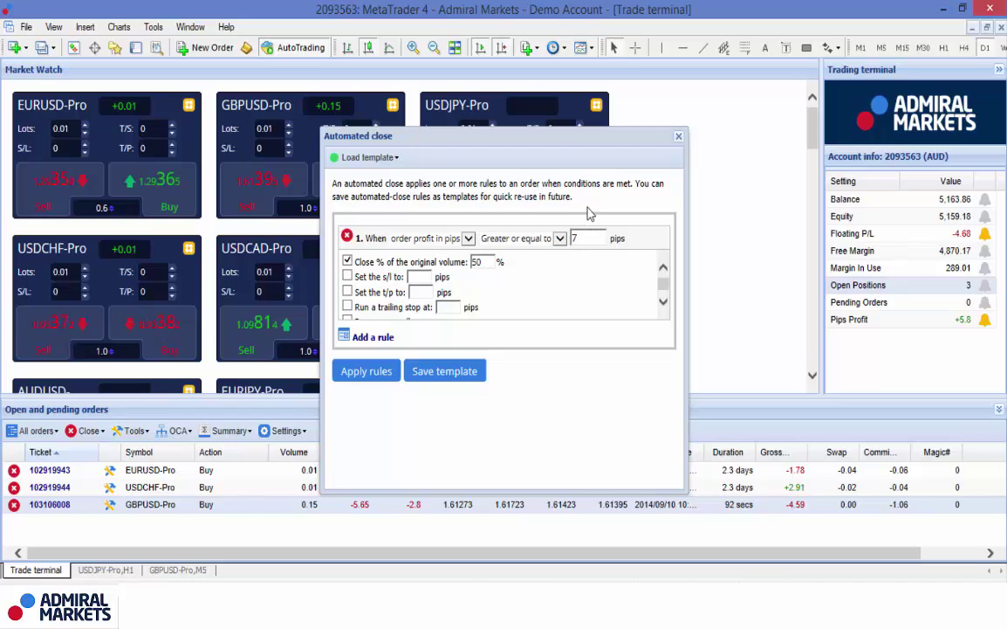
key(Tab)
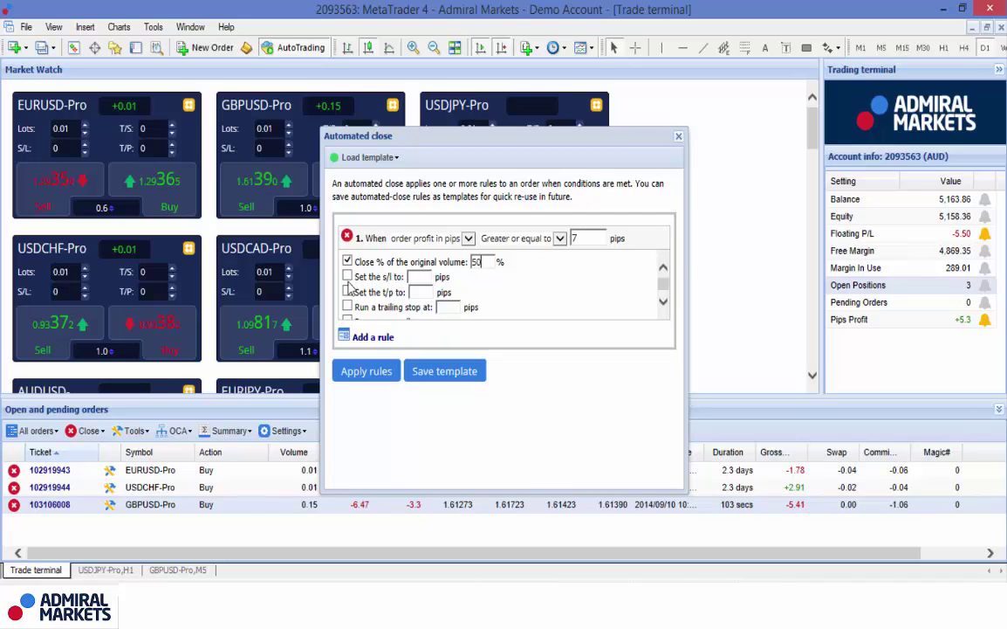
click(351, 277)
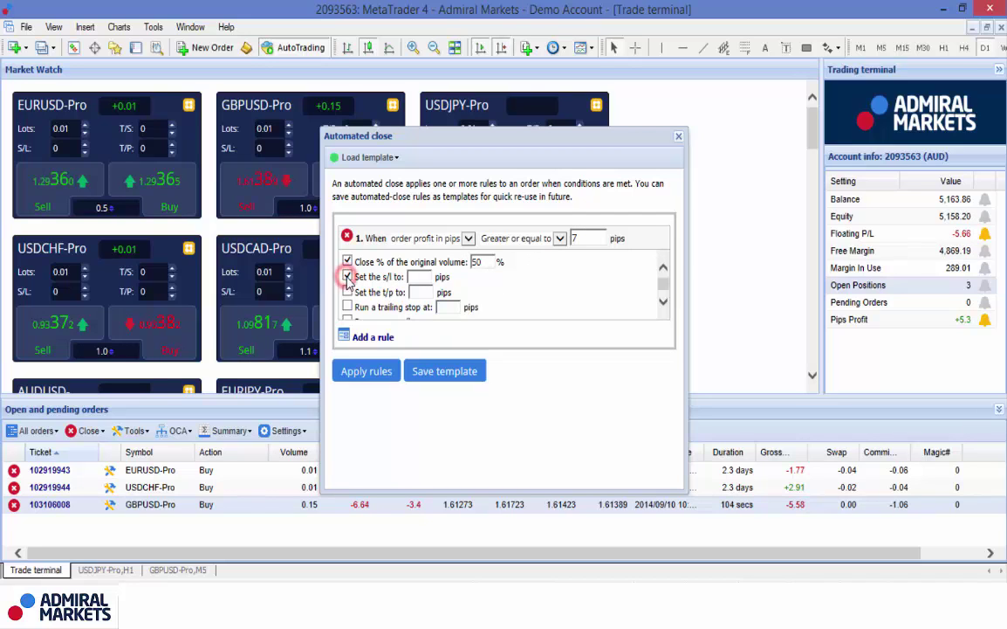
click(417, 277)
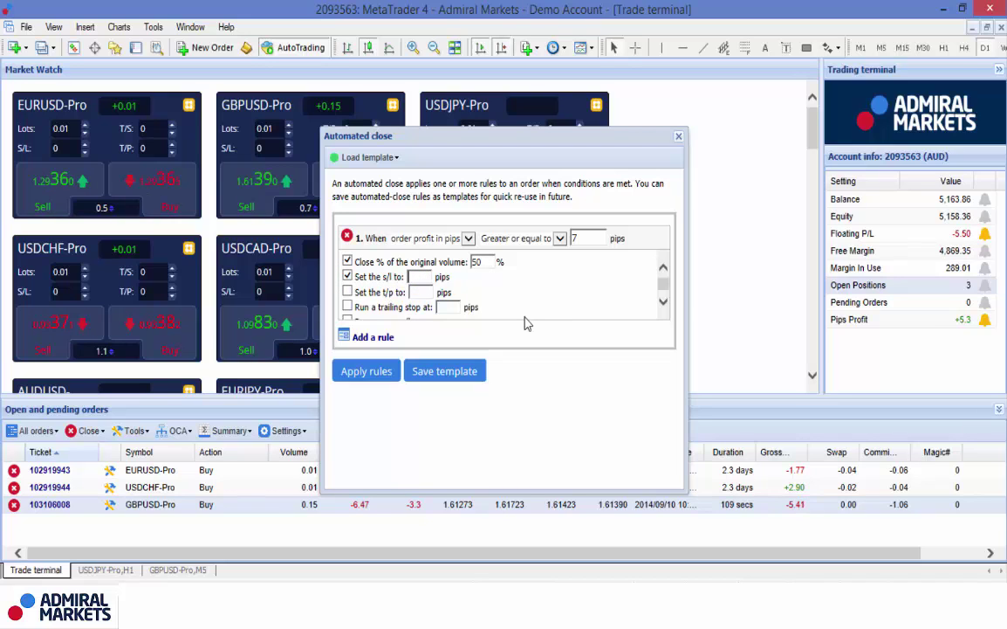
text(7)
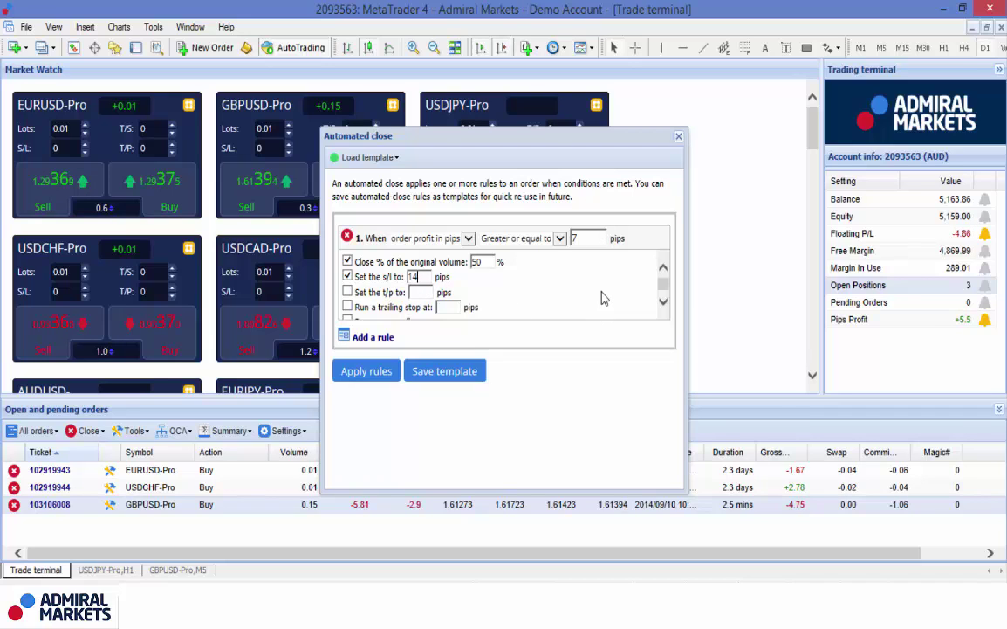
- Add a 10-pip trailing stop to the rule, leaving the take-profit action disabled, and review the remaining rule actions
click(348, 293)
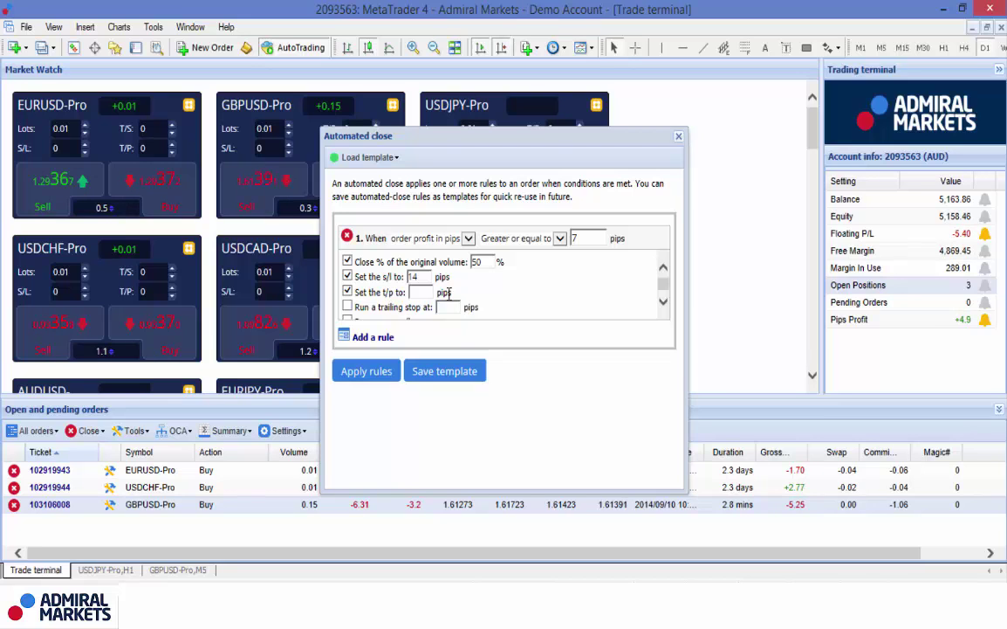
click(348, 292)
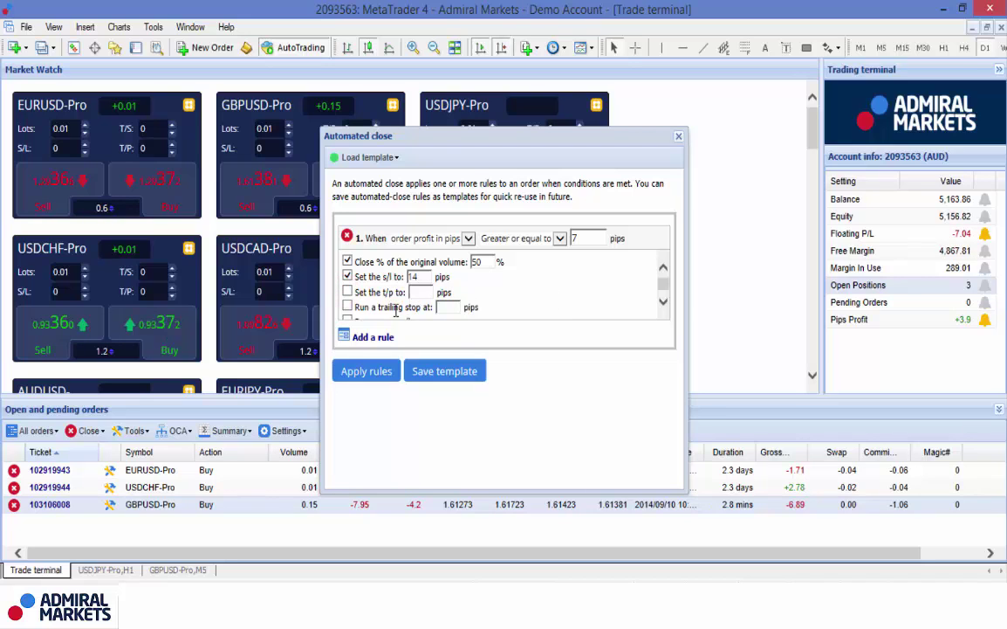
click(347, 307)
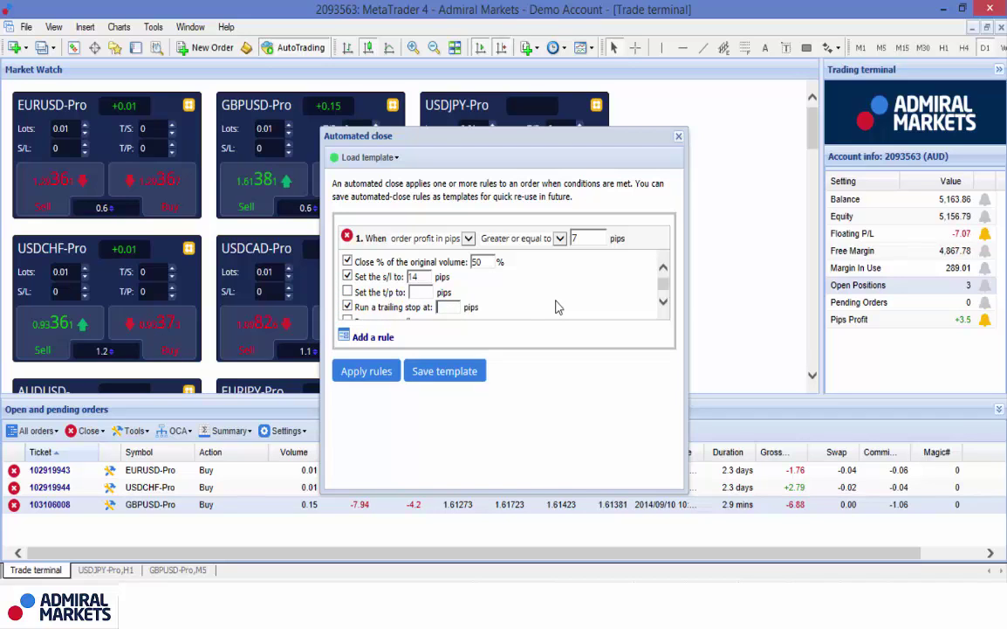
text(14)
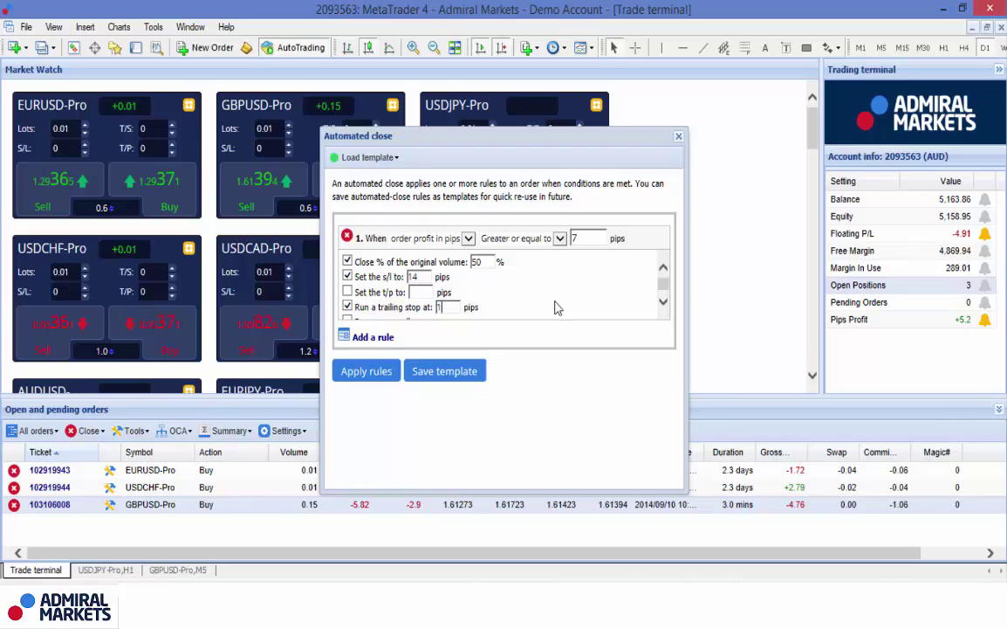
key(BackSpace)
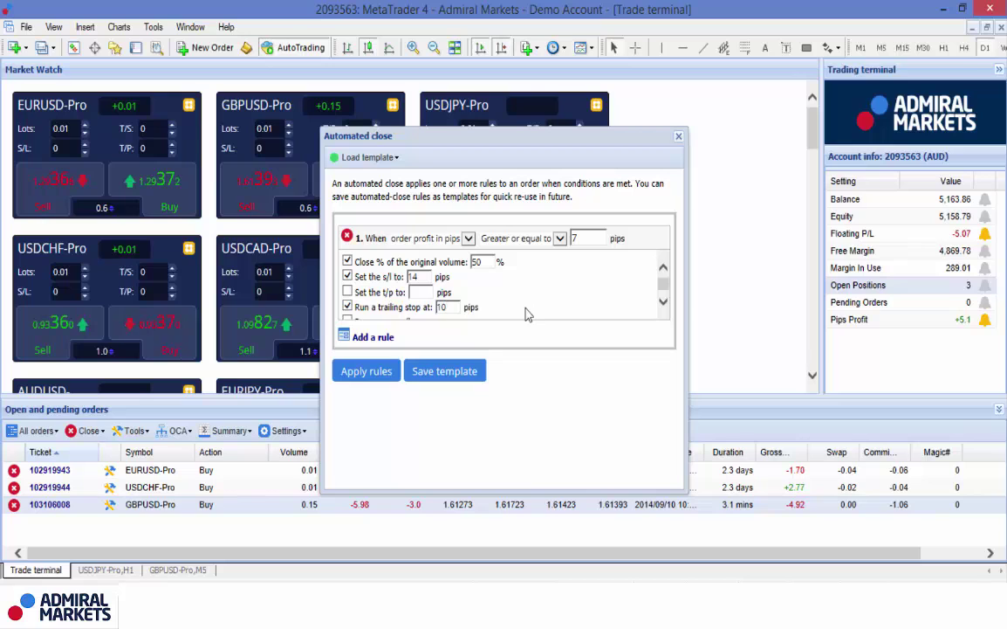
click(663, 302)
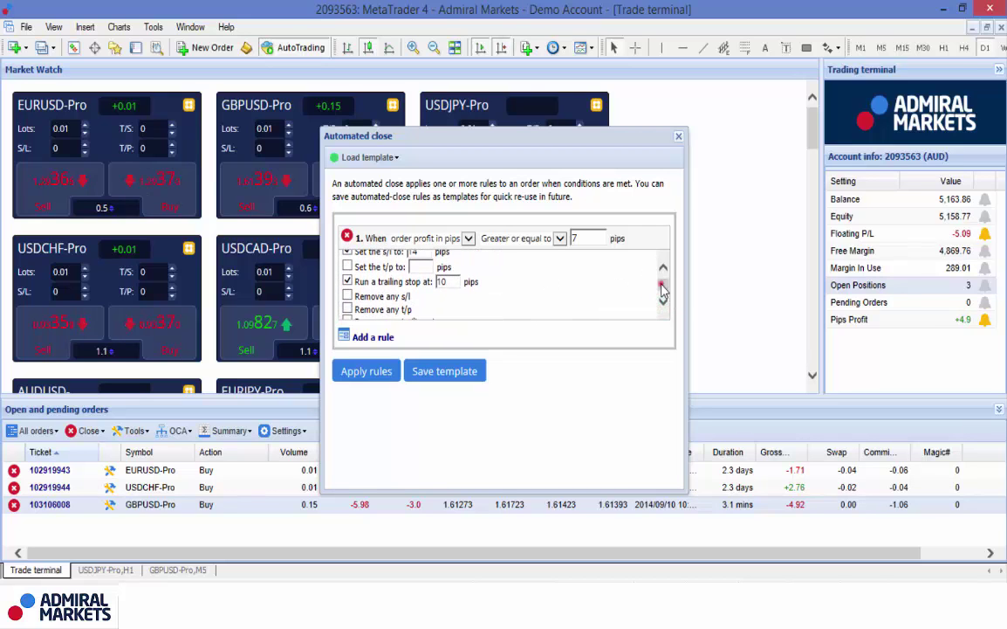
click(663, 267)
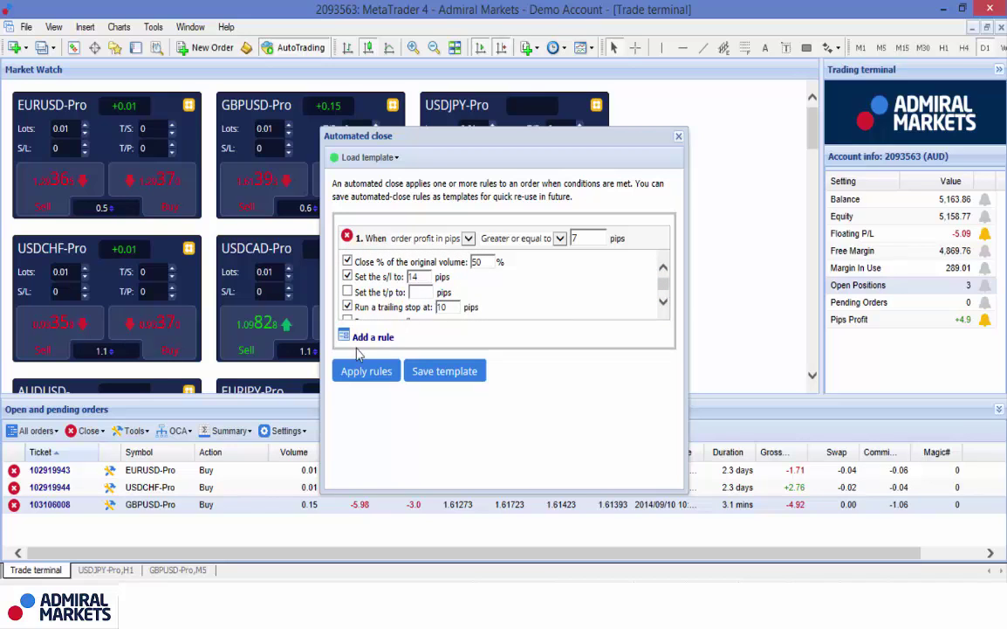
- Save the automated-close rules as template "london", overwriting the existing one, and close the Automated close dialog
click(367, 373)
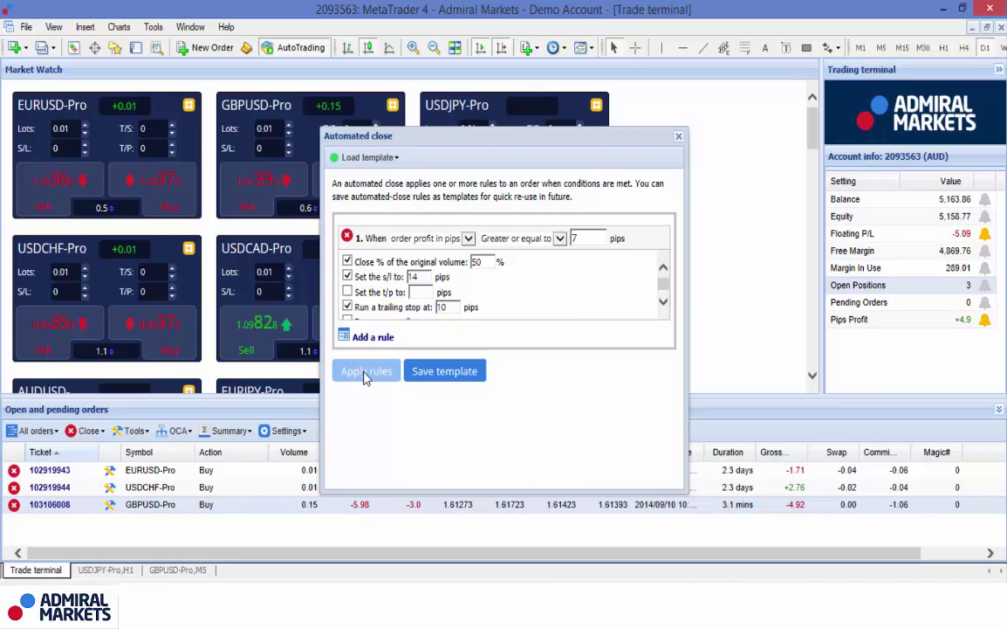
click(450, 372)
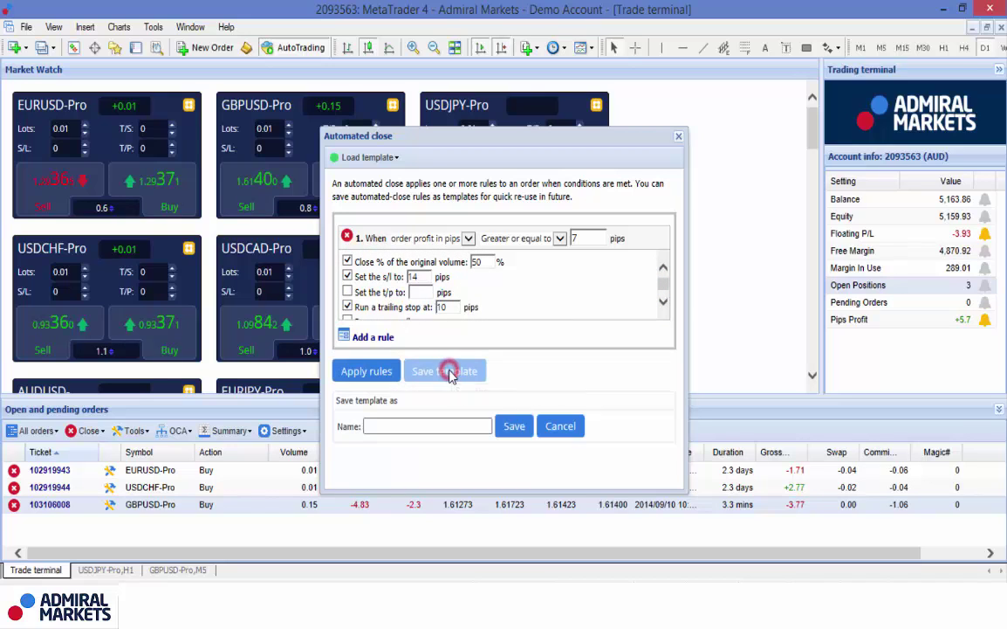
click(447, 427)
text(lon)
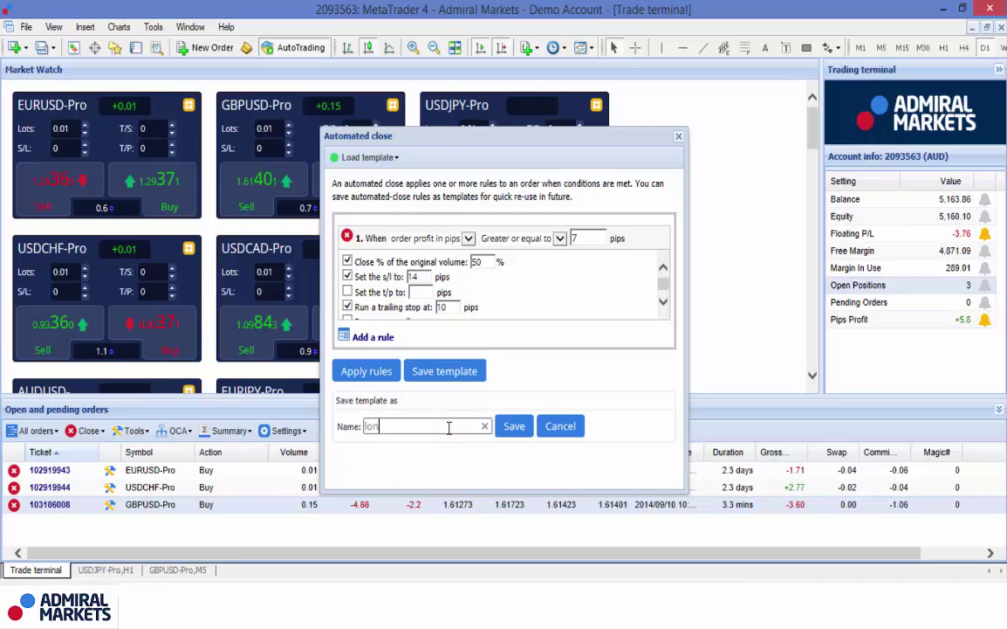
text(don)
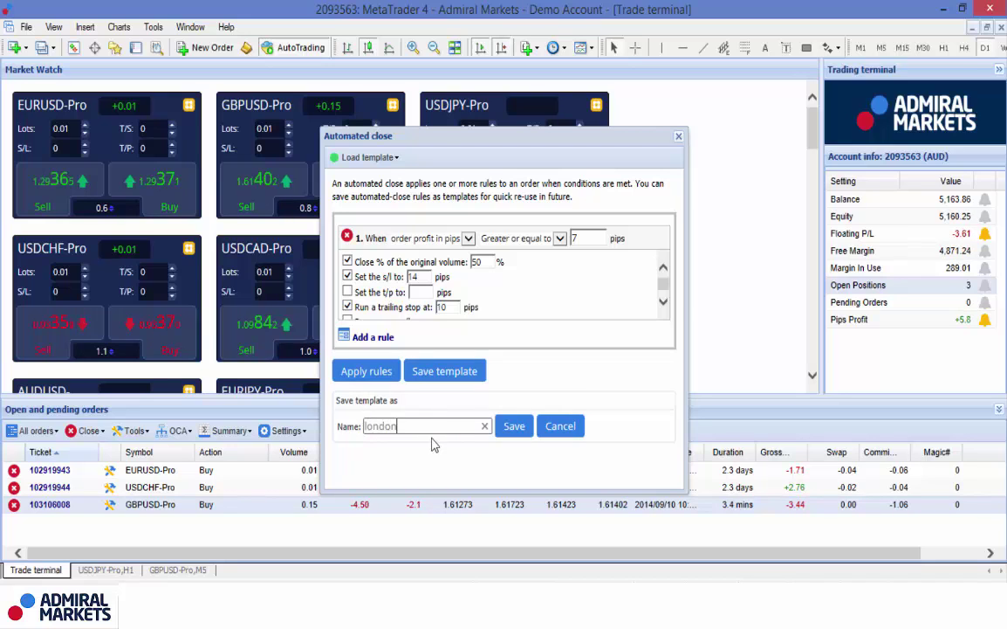
click(518, 427)
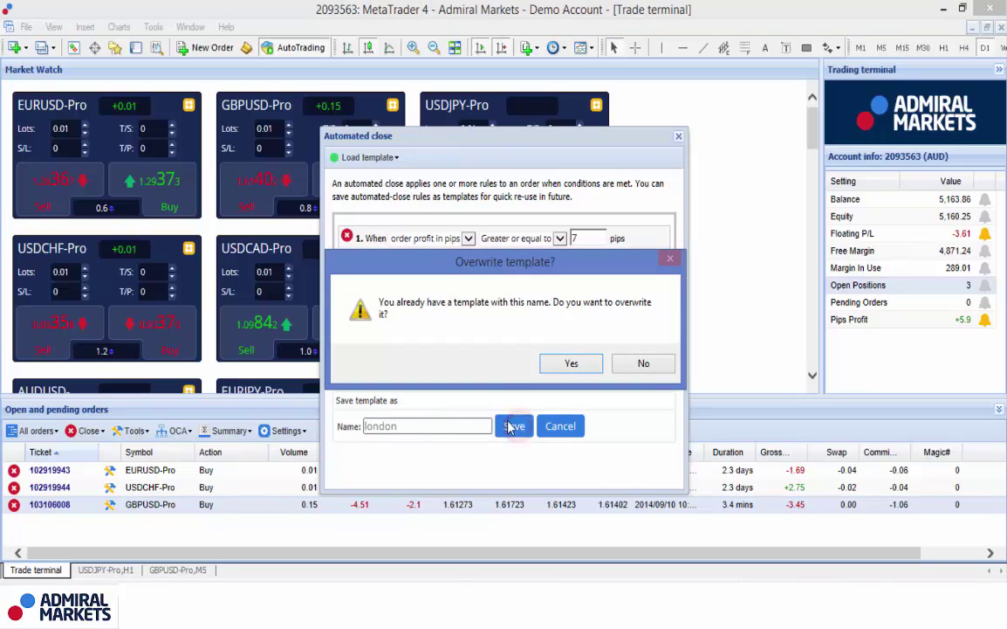
click(573, 363)
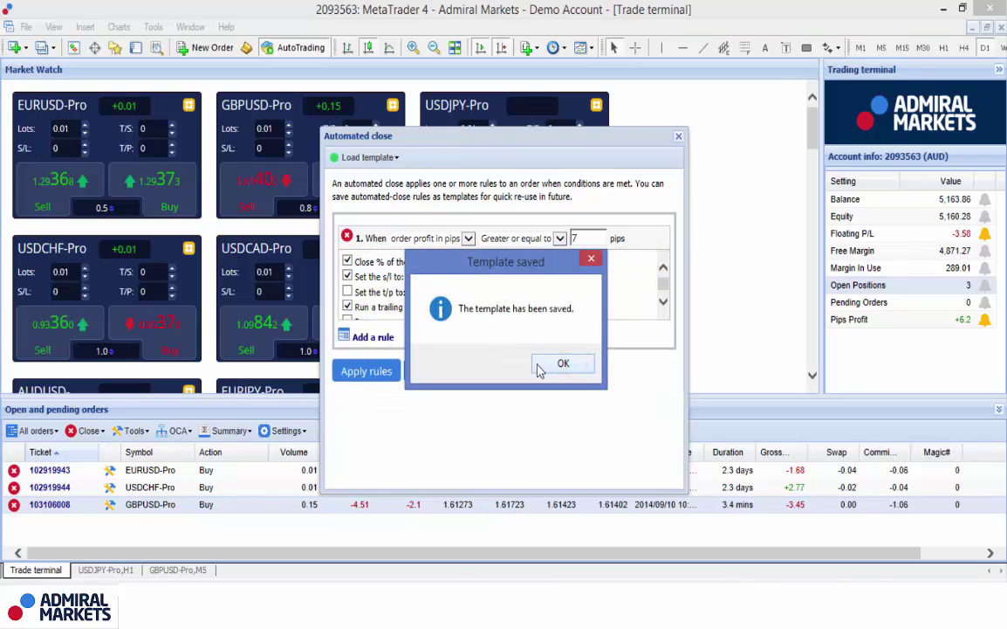
click(568, 365)
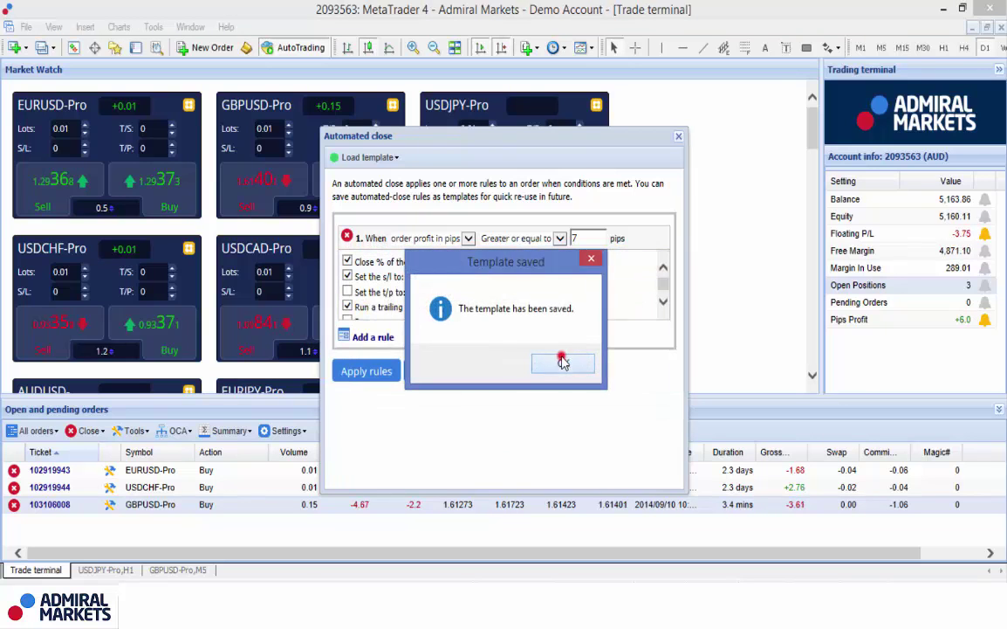
click(682, 138)
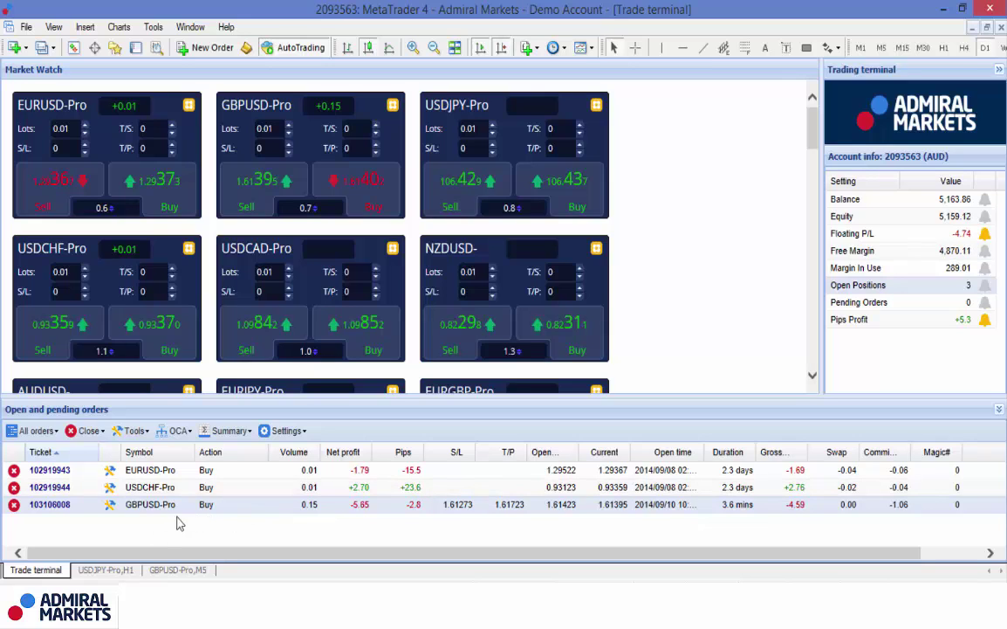
- Apply the "london" automated-close template to the selected GBPUSD-Pro order
click(135, 430)
click(178, 430)
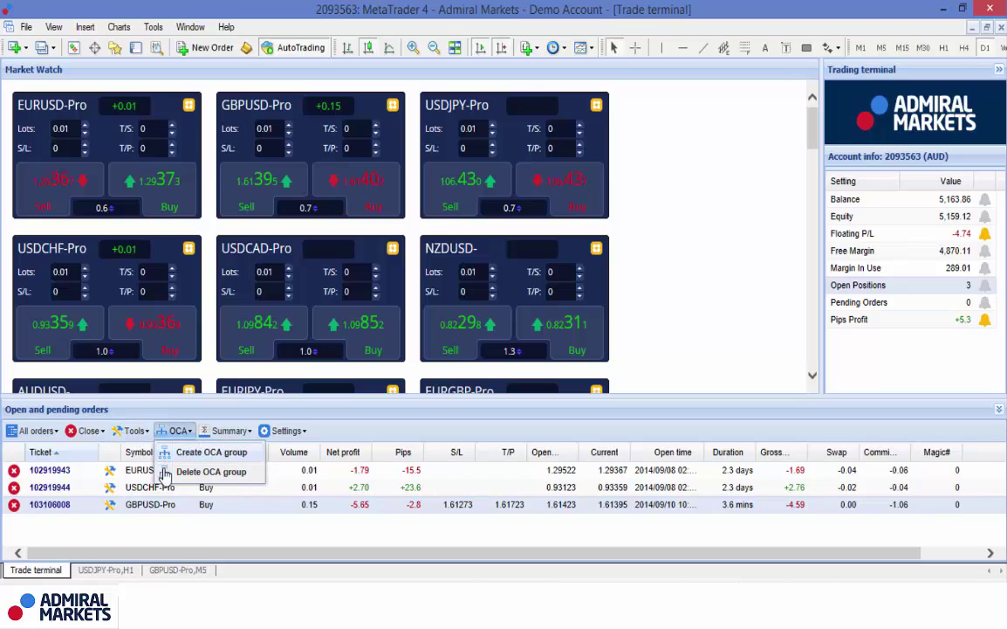
click(136, 430)
mouse_move(147, 471)
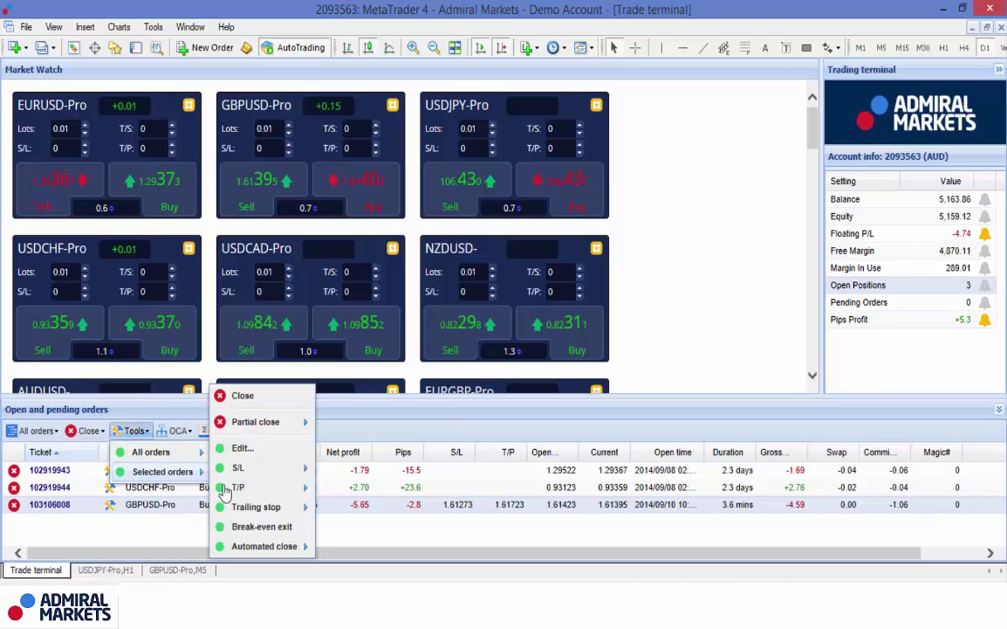
mouse_move(264, 550)
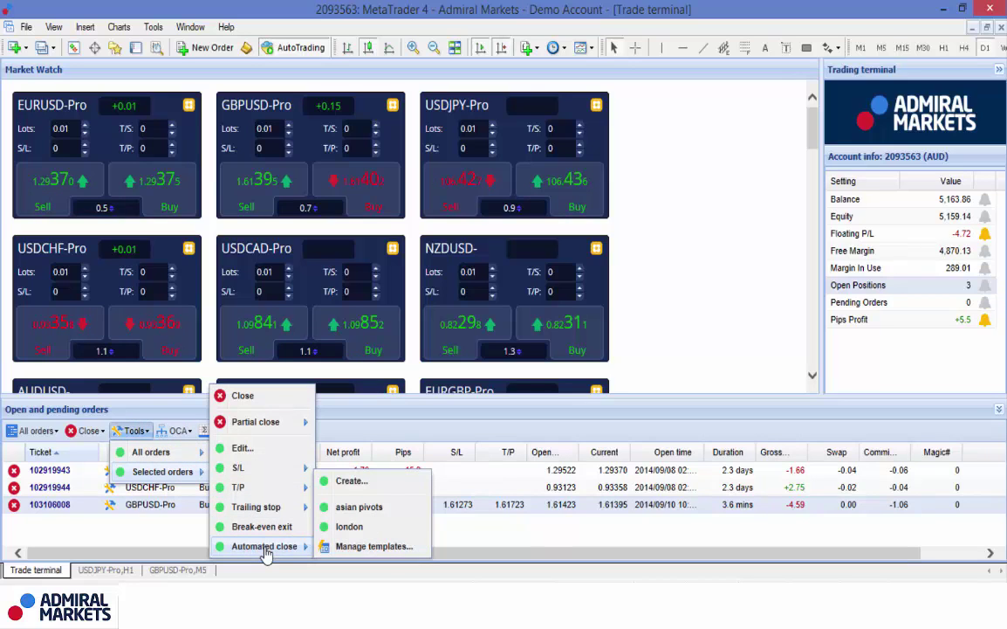
click(349, 528)
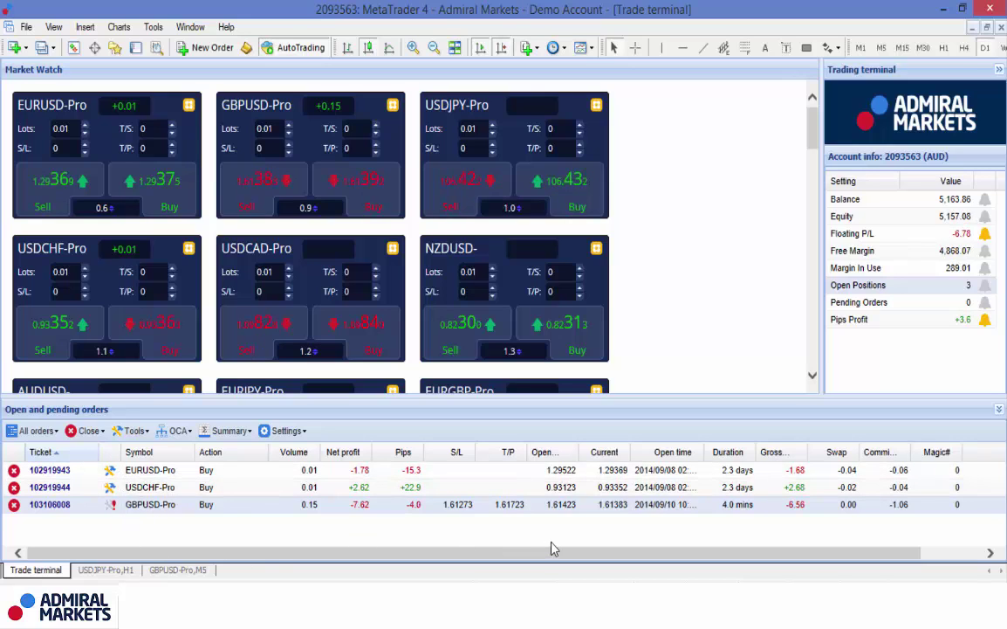
- Inspect the GBPUSD-Pro order's tasks in progress and its automated-close rules, then dismiss the rules without changes
right_click(114, 505)
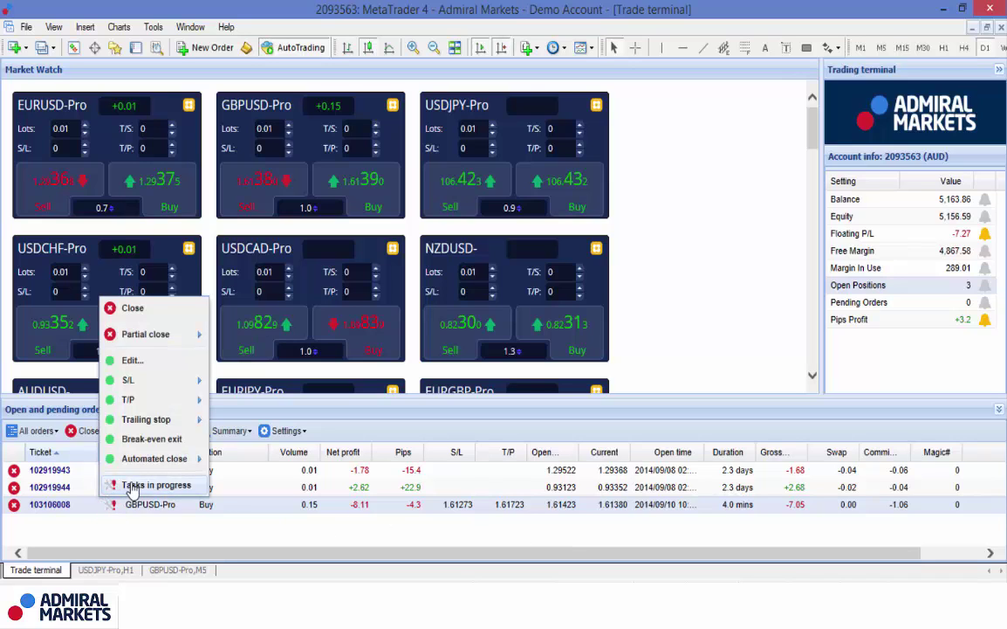
click(159, 485)
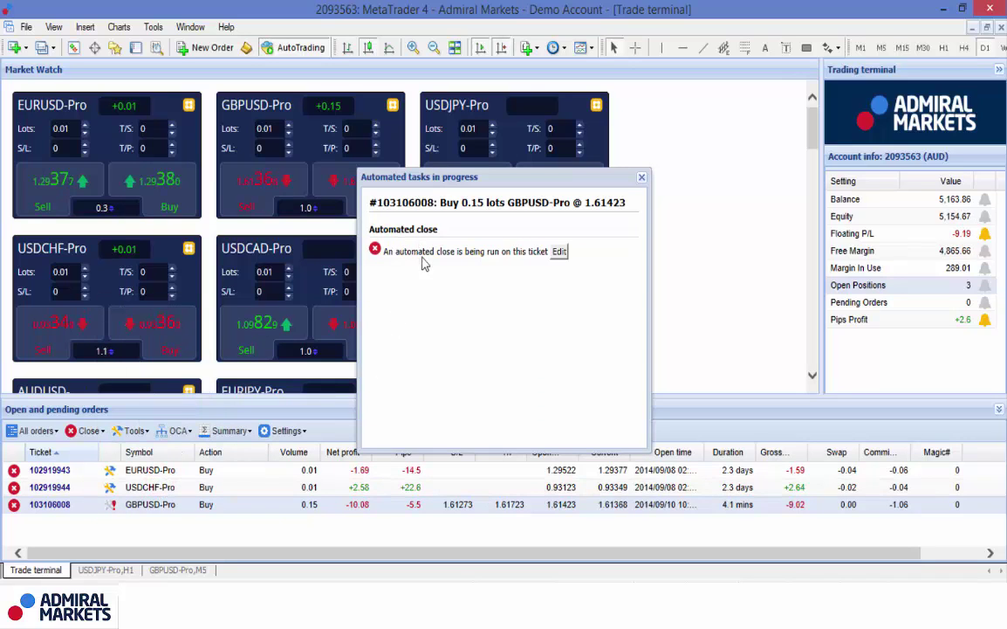
click(559, 252)
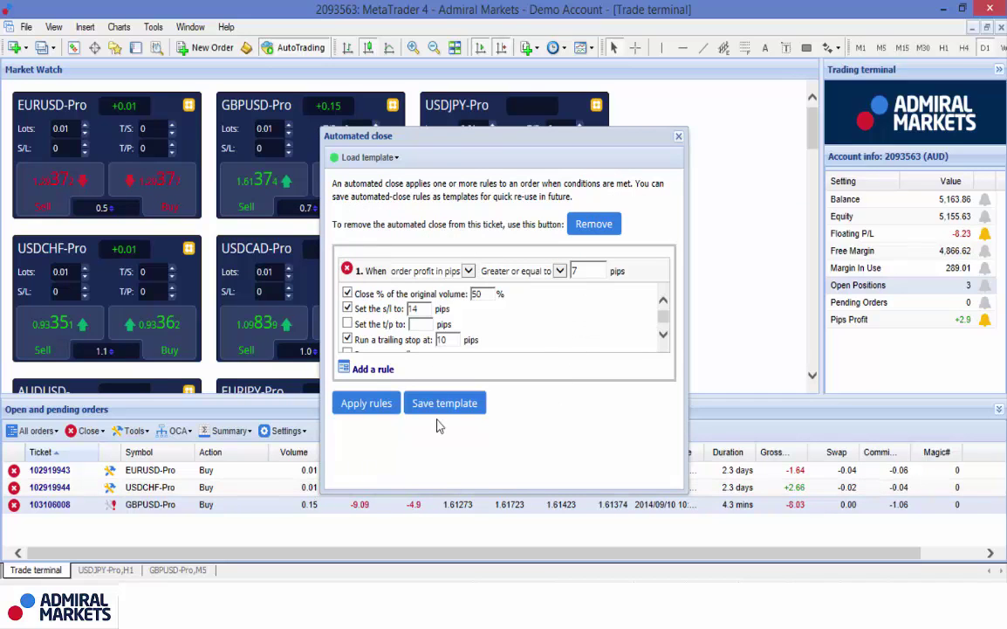
click(679, 138)
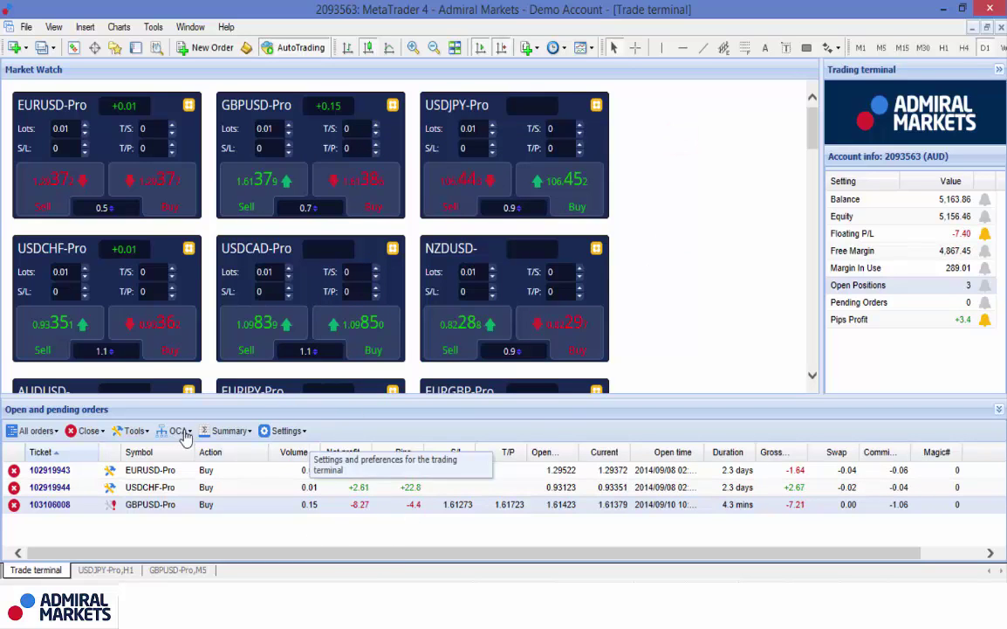
- On the GBPUSD-Pro M5 chart, draw two short horizontal trendlines beside the latest candles, one above and one below the order's entry level
click(178, 571)
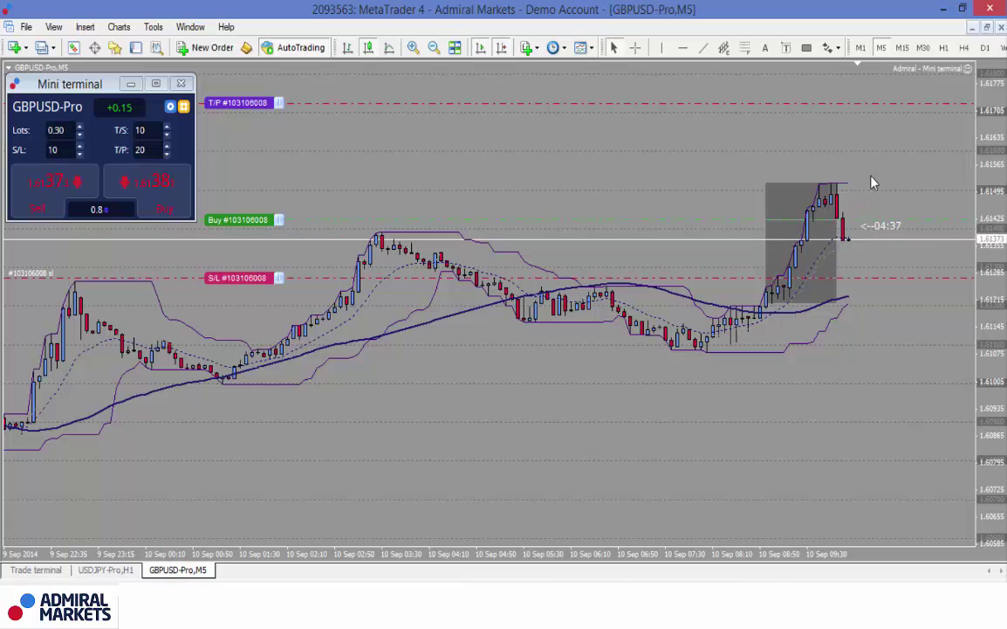
click(704, 47)
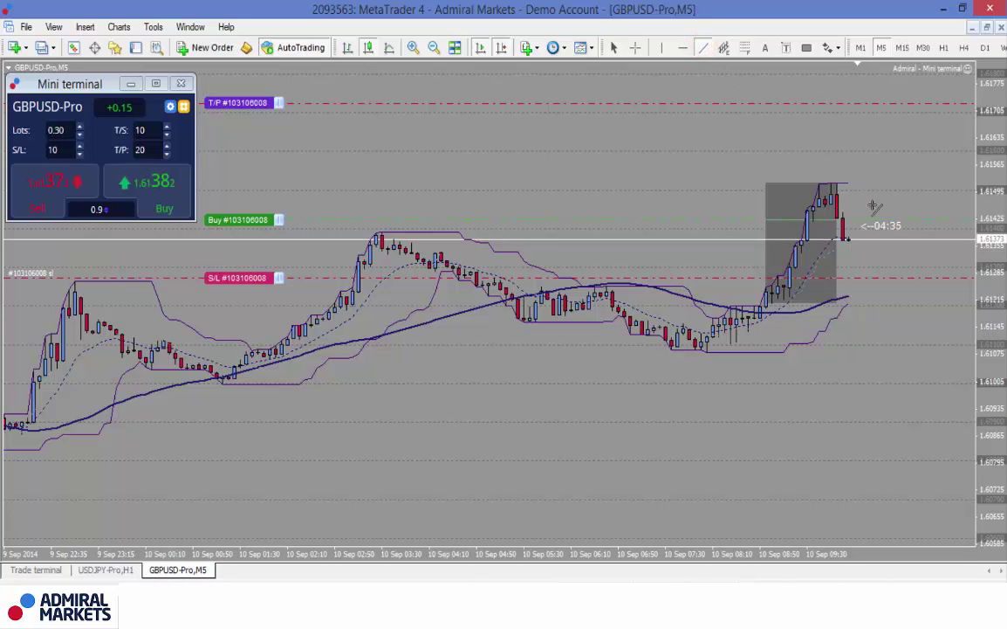
drag(855, 203, 896, 203)
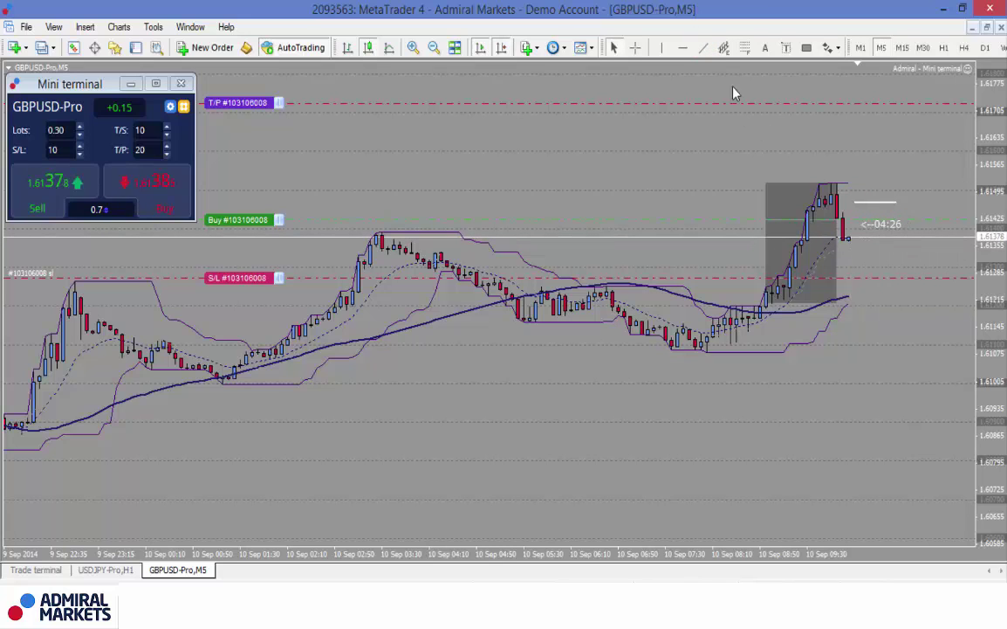
click(704, 47)
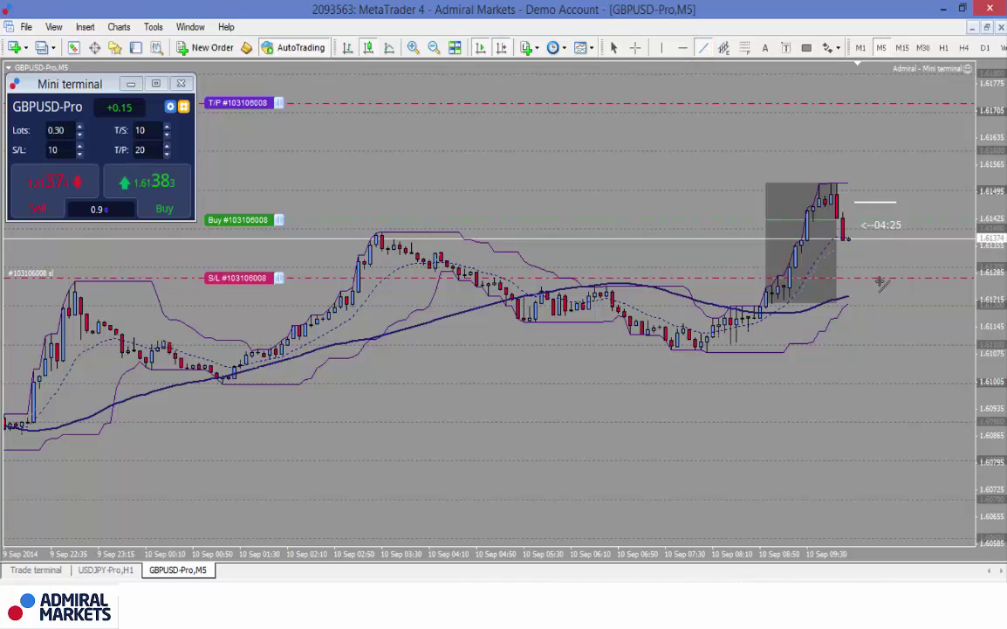
drag(862, 244, 908, 244)
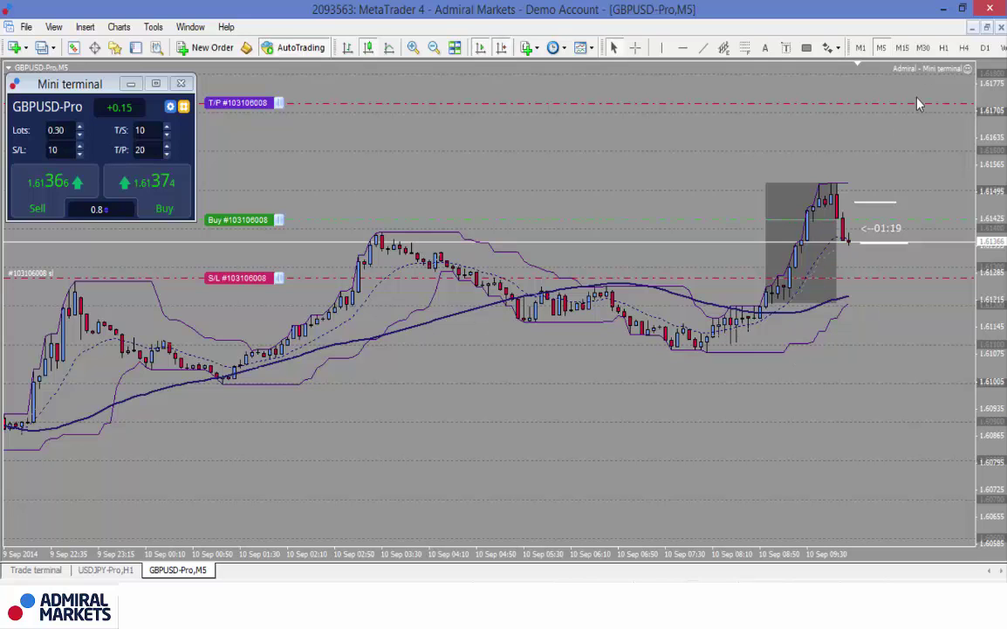
- Restore the GBPUSD-Pro chart to a floating window, place it beside the Trade terminal, and enlarge it to fill the remaining width
click(991, 28)
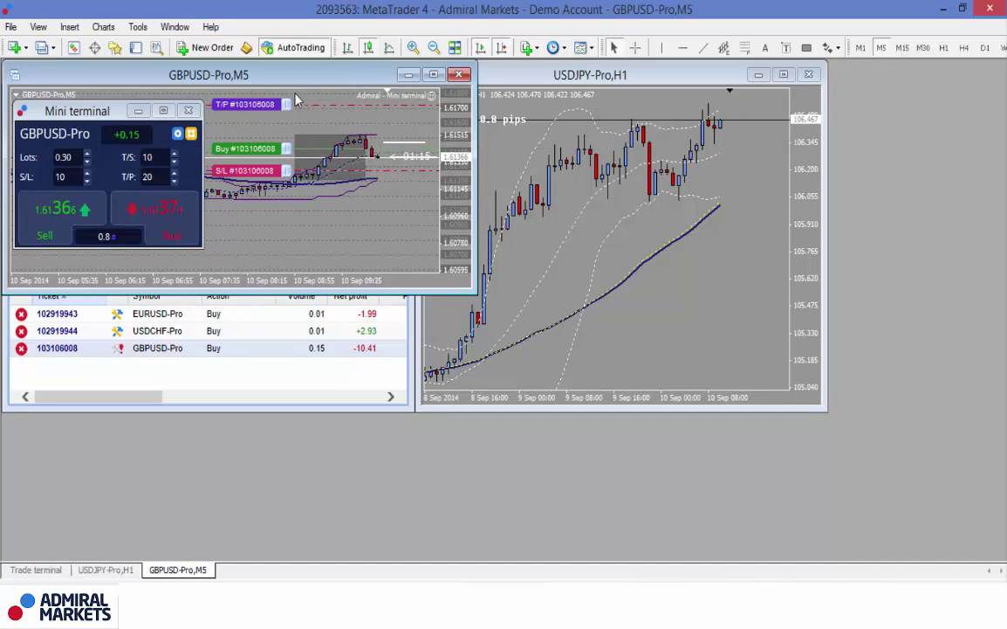
drag(293, 77, 712, 73)
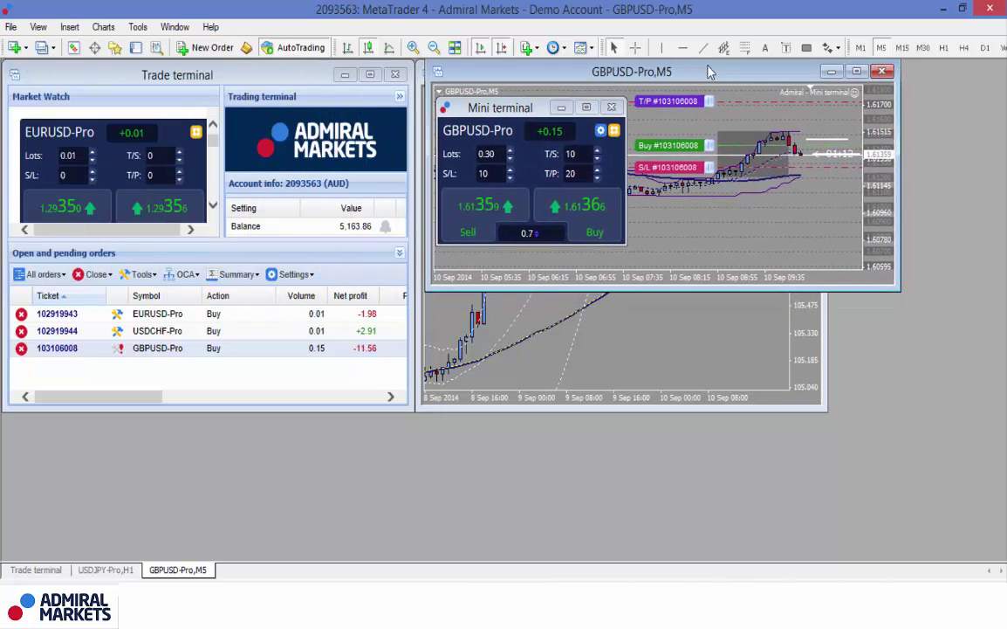
drag(856, 289, 858, 412)
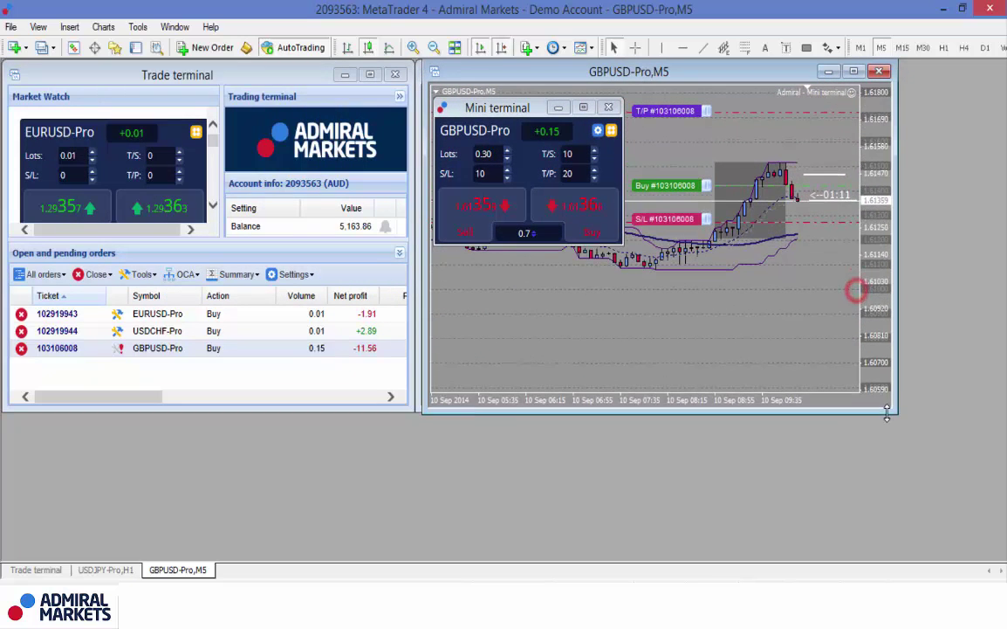
drag(904, 361, 1002, 360)
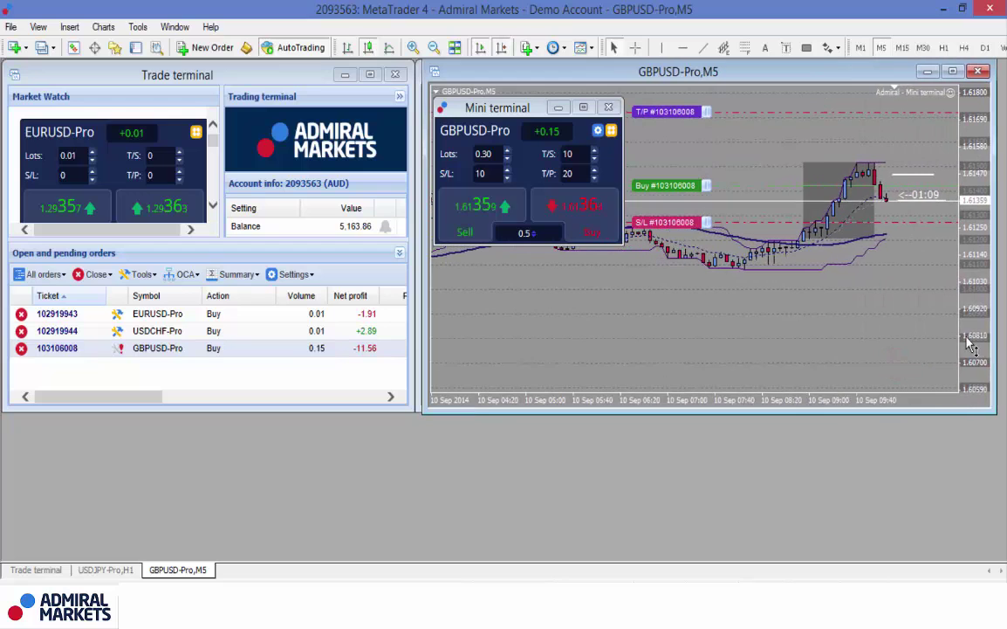
- Review the bulk closing options in the Trade terminal and close all open orders
click(186, 348)
click(89, 275)
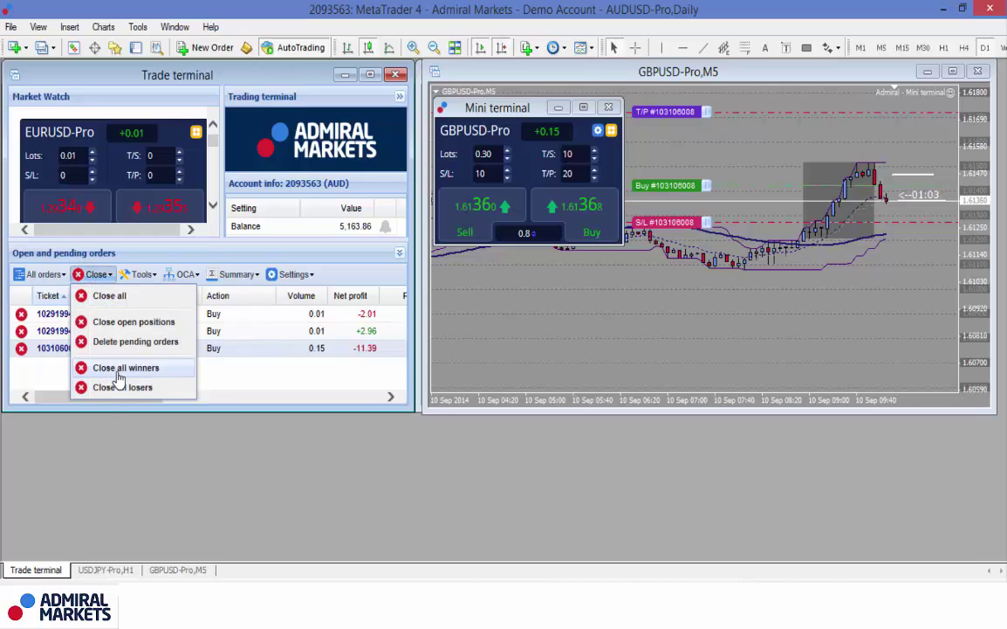
click(150, 389)
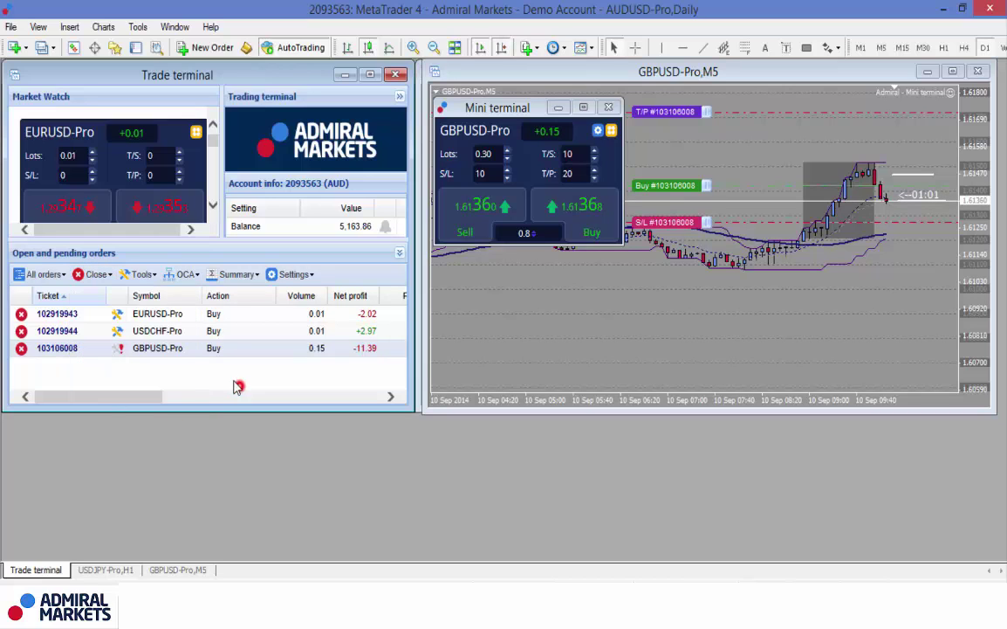
click(152, 275)
mouse_move(196, 295)
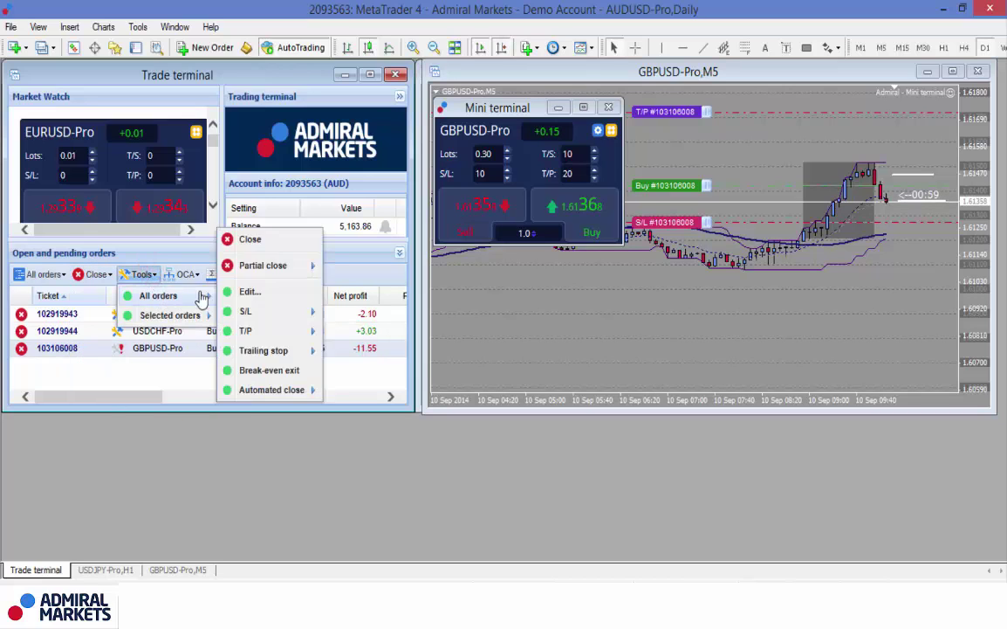
click(254, 239)
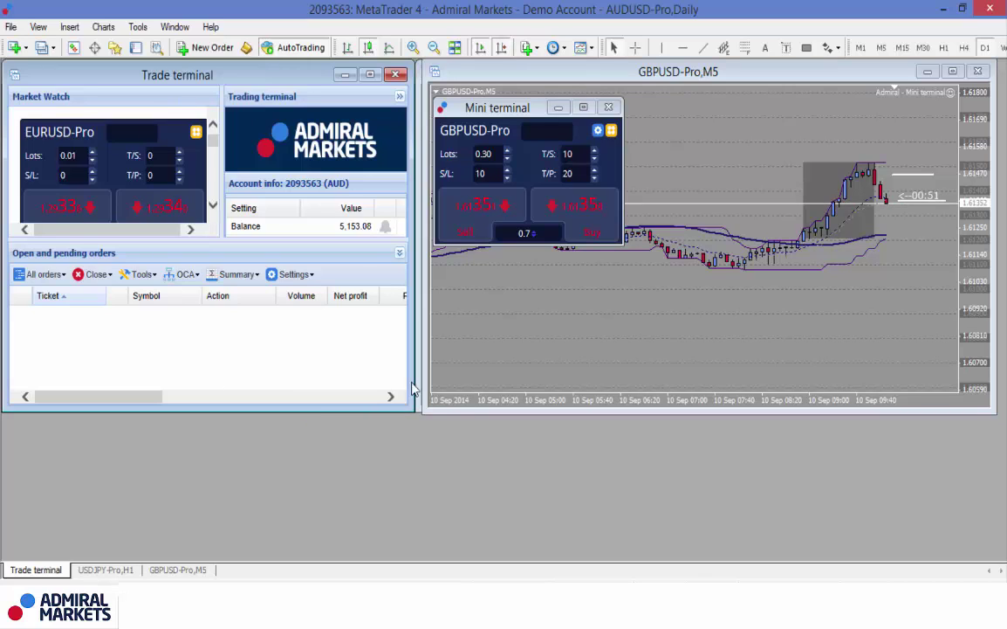
- Delete both short trendlines beside the latest candles on the GBPUSD-Pro chart
double_click(925, 178)
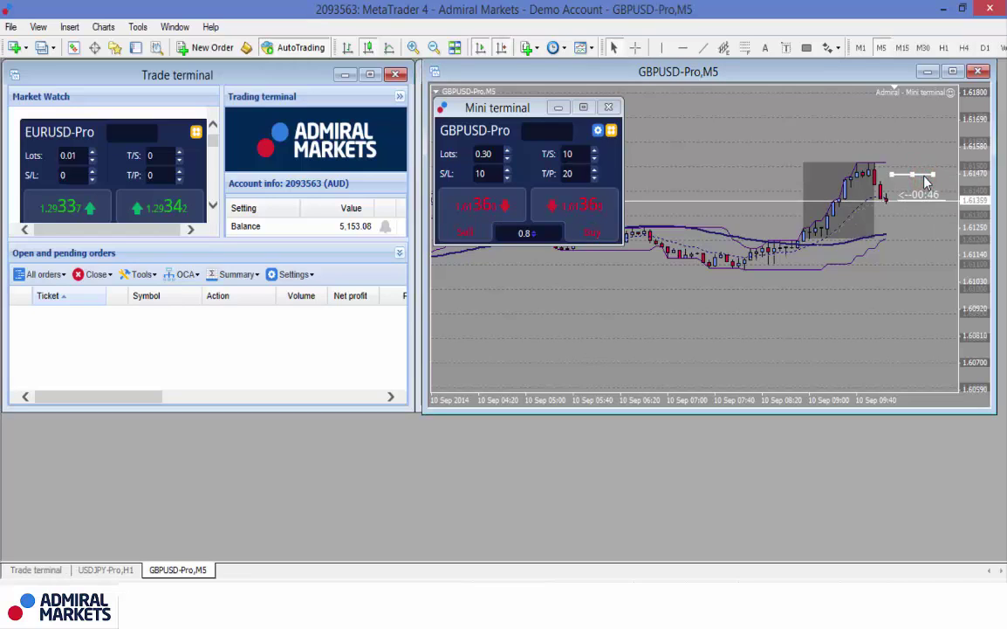
key(Delete)
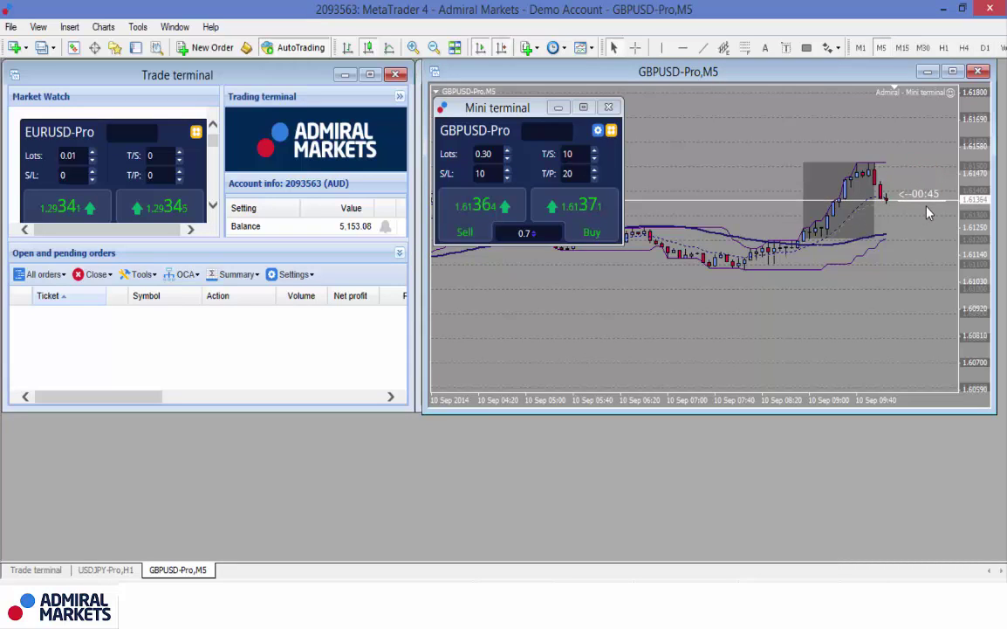
drag(926, 206, 949, 226)
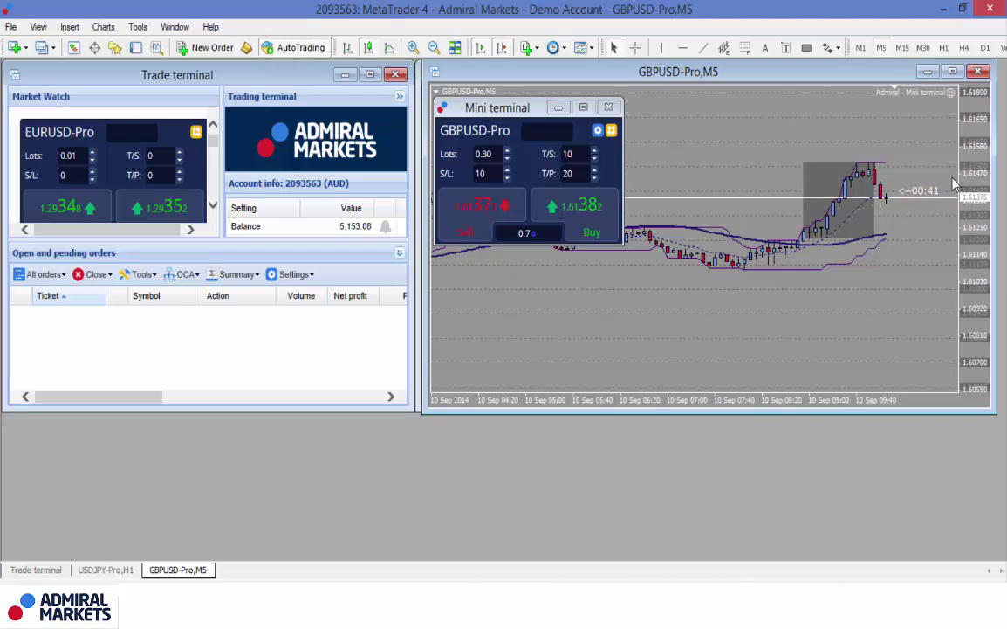
- Extend the GBPUSD-Pro chart window downward and place a new order from the Mini terminal's "London buy" order template
drag(840, 412, 842, 556)
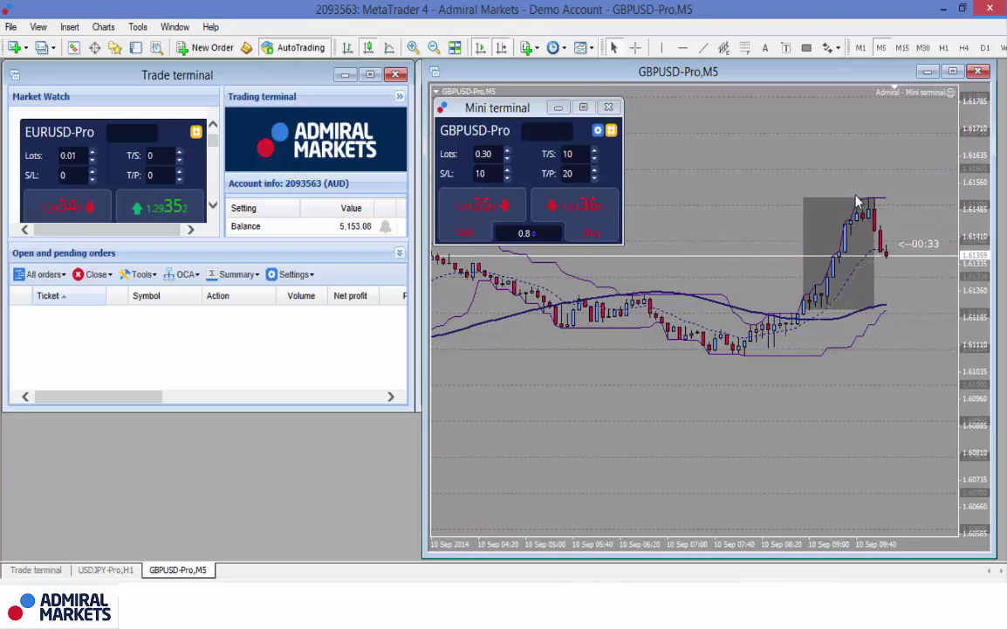
ctrl+click(611, 133)
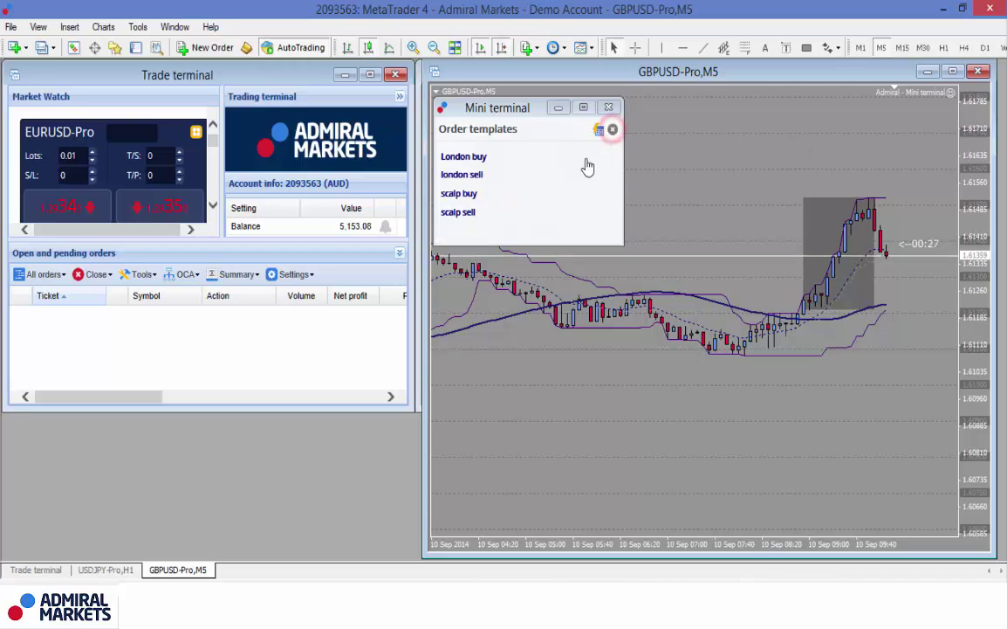
click(481, 158)
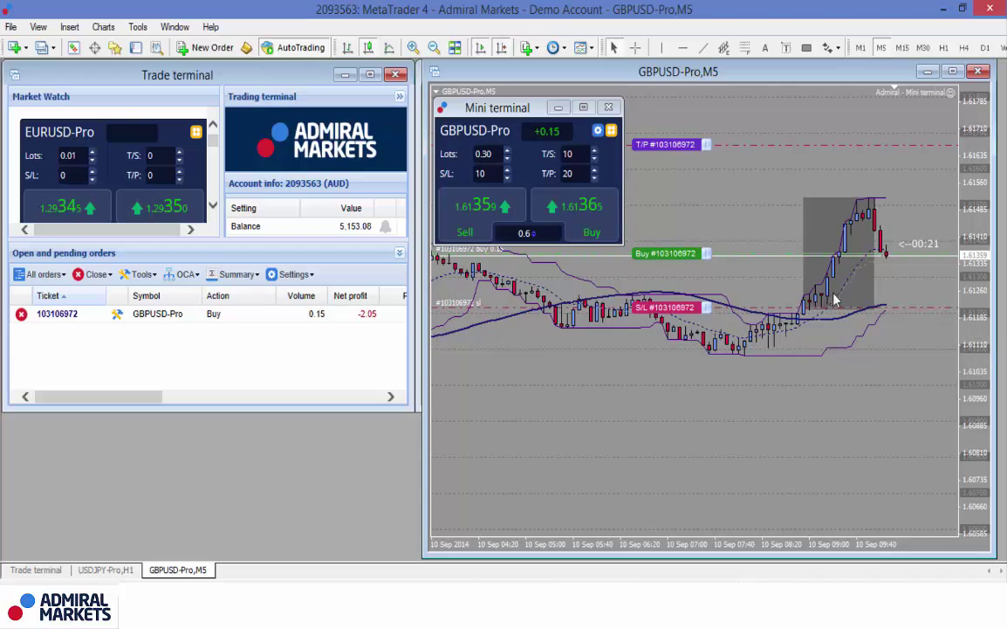
- Apply the "london" automated-close template to the new GBPUSD-Pro buy order through its order actions
click(158, 319)
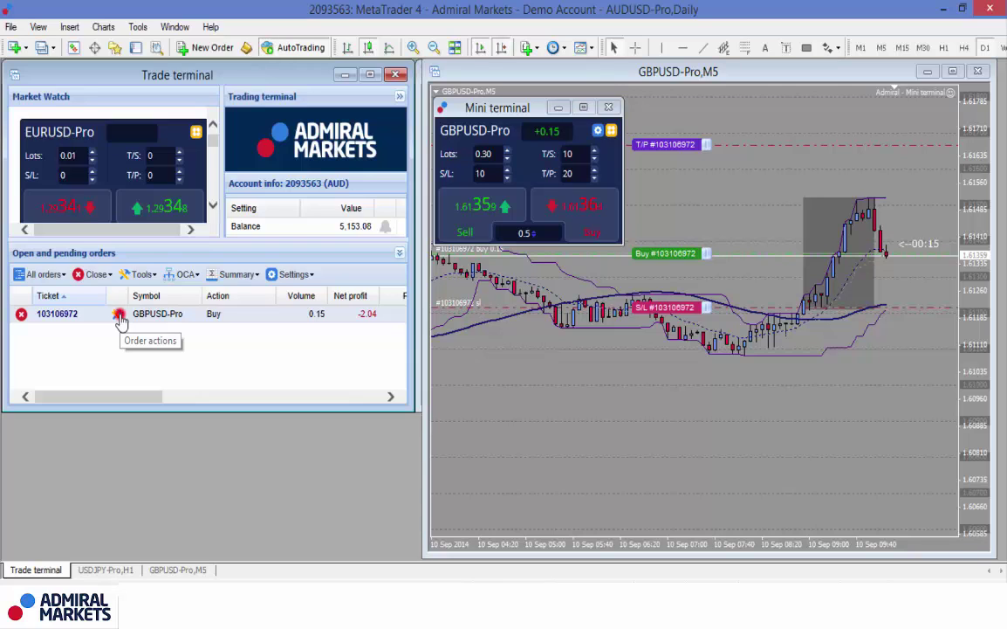
click(119, 315)
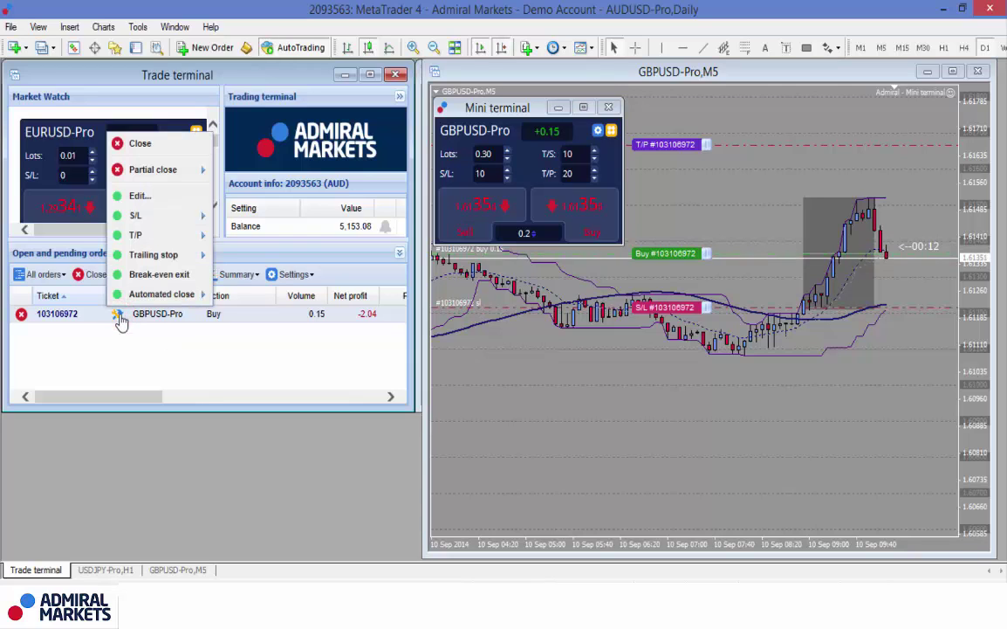
mouse_move(158, 295)
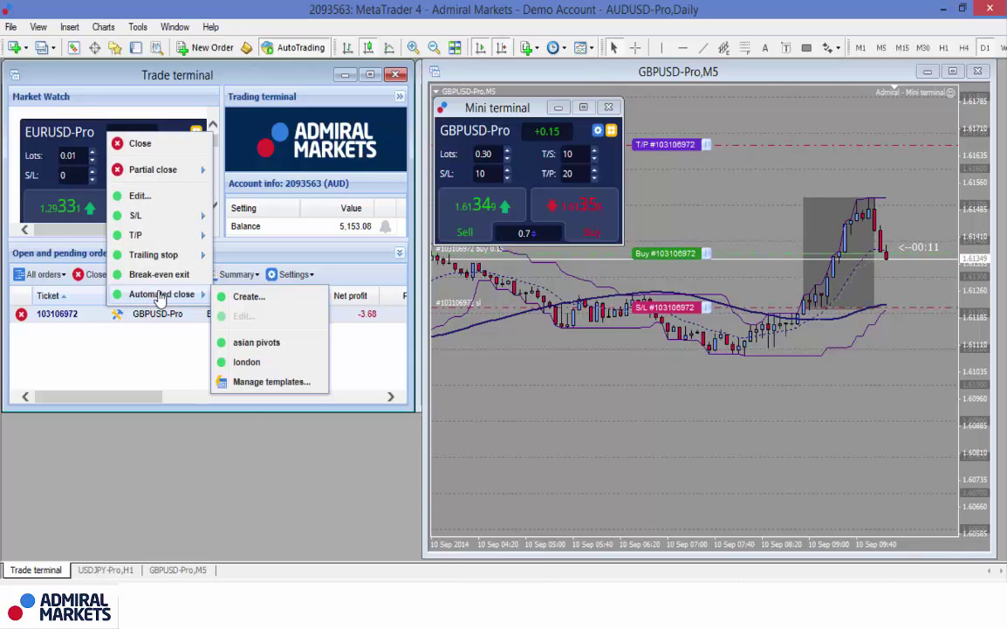
click(249, 362)
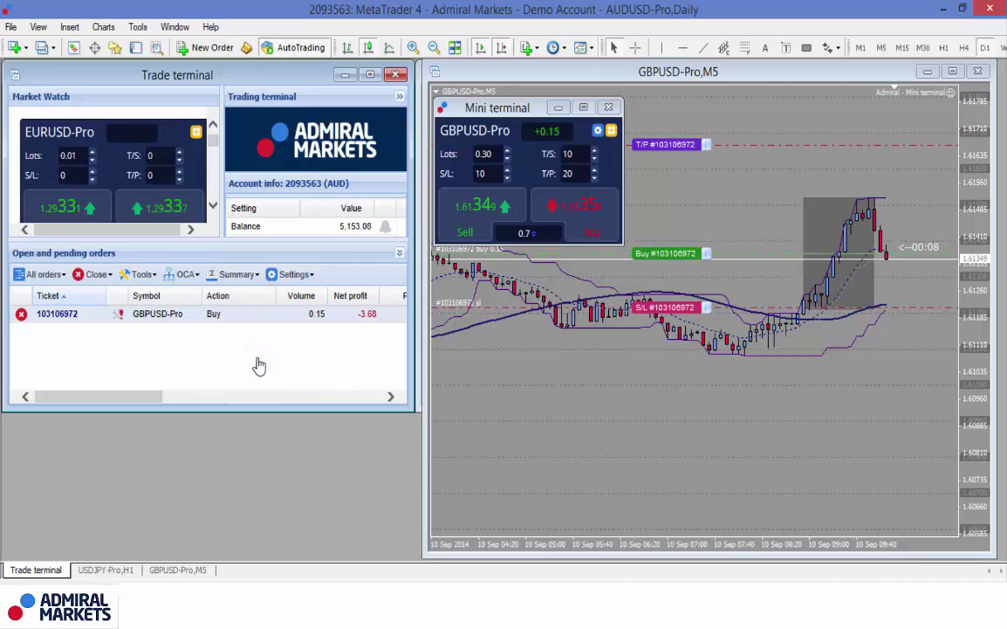